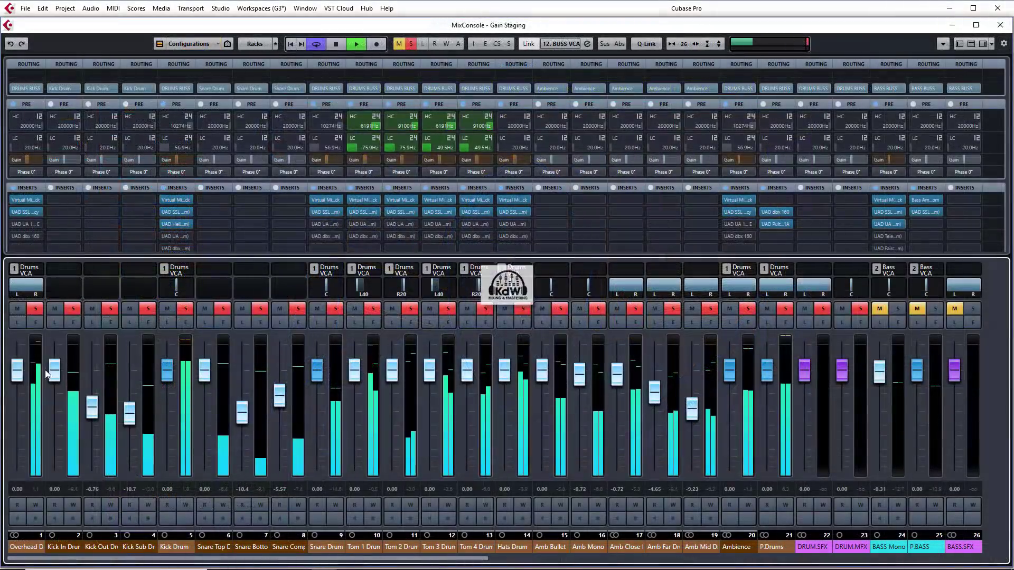
Lower the Overhead fader to about -12.1 and the Kick Drum fader to about -2.59, and take Snare Top out of solo.
drag(22, 375, 17, 417)
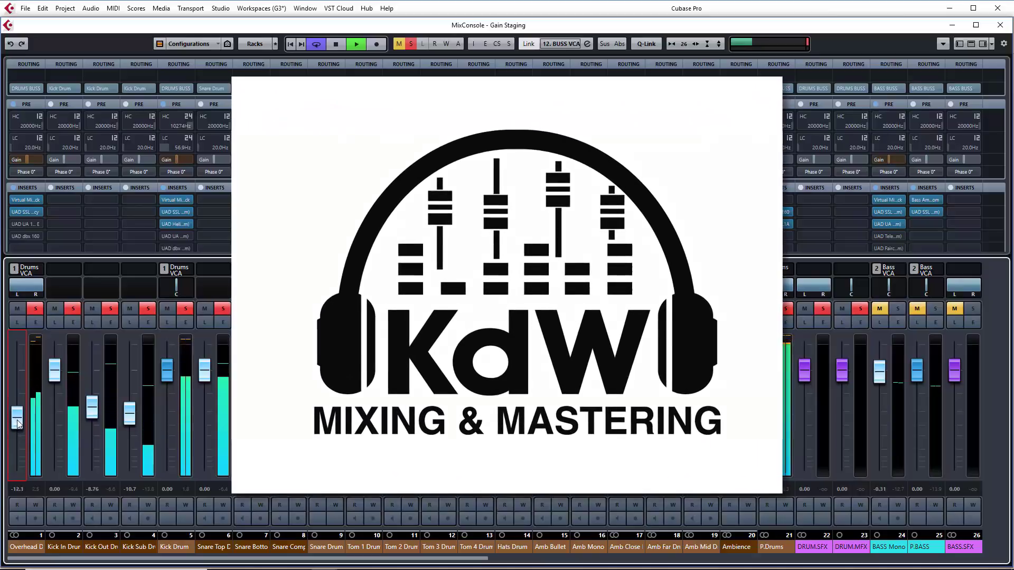
click(222, 309)
mouse_move(167, 370)
mouse_down()
mouse_move(166, 420)
mouse_move(167, 389)
mouse_up()
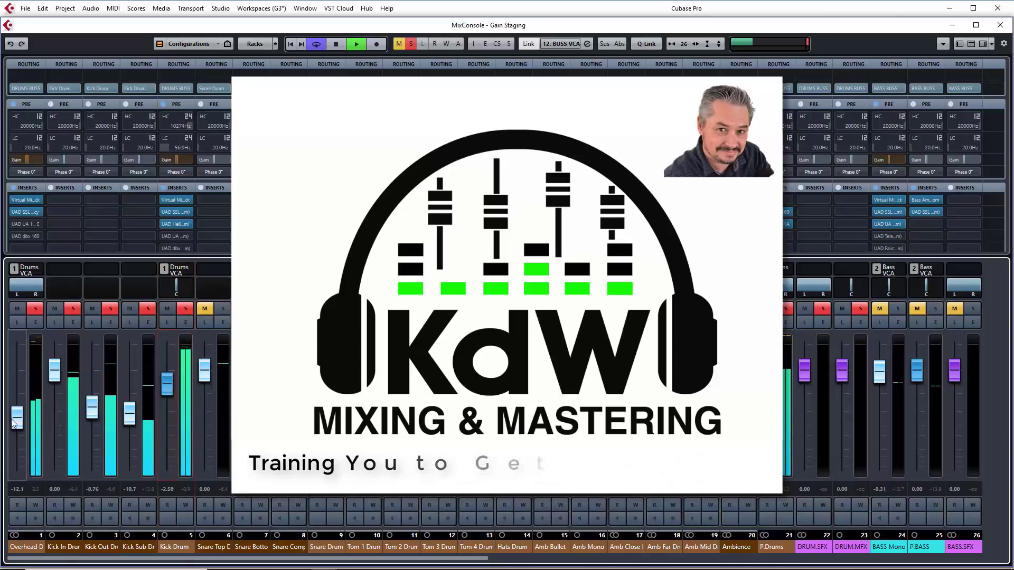
drag(15, 422, 14, 425)
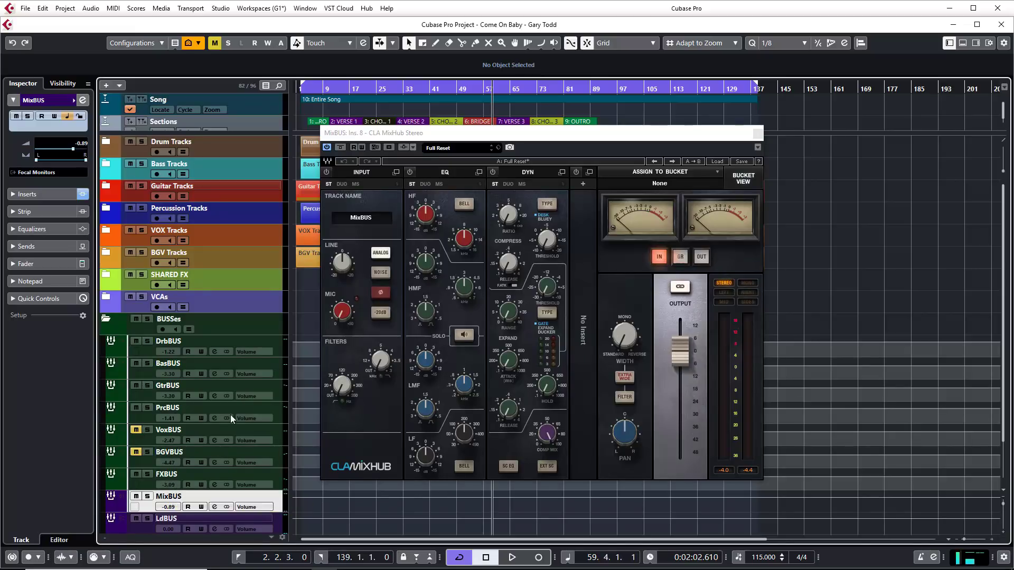
Try out the high-pass and low-pass filters in the Input section of CLA MixHub on the MixBUS.
click(362, 327)
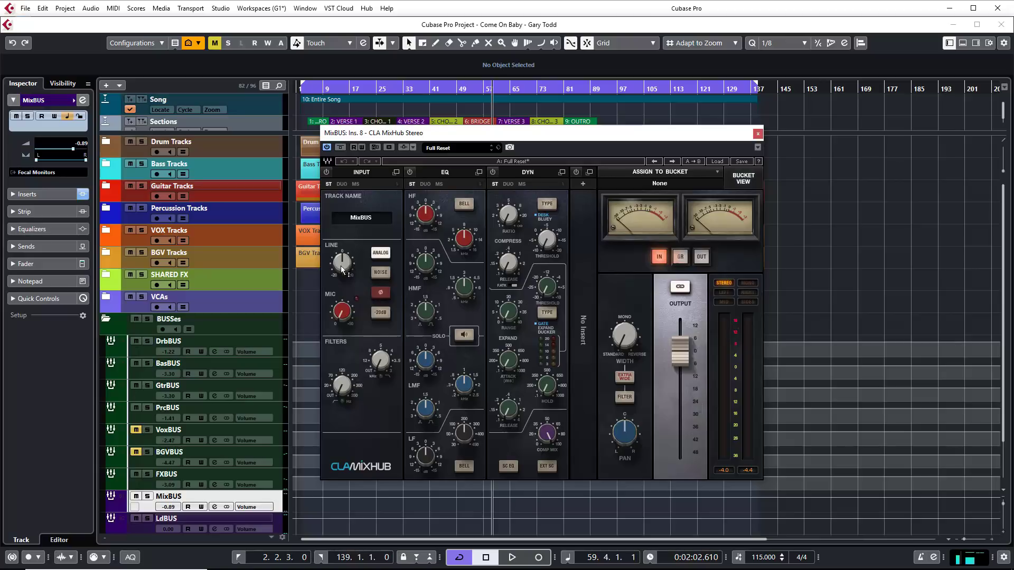
mouse_move(340, 267)
drag(342, 386, 342, 386)
drag(343, 392, 379, 354)
Try the HF band's gain and frequency and the Bell options of the HF and LF bands.
mouse_move(426, 216)
mouse_down()
mouse_move(426, 204)
mouse_move(426, 215)
mouse_up()
drag(464, 244, 464, 241)
click(463, 209)
click(464, 467)
Try the gain and bandwidth controls of the LMF band in the EQ section.
mouse_move(428, 363)
mouse_move(428, 363)
mouse_down()
mouse_move(428, 382)
mouse_move(428, 364)
mouse_up()
mouse_move(431, 415)
drag(423, 422, 435, 269)
Try the compressor's ratio and switch its type repeatedly between Desk and Bluey, returning to Desk.
drag(508, 219, 510, 293)
click(548, 204)
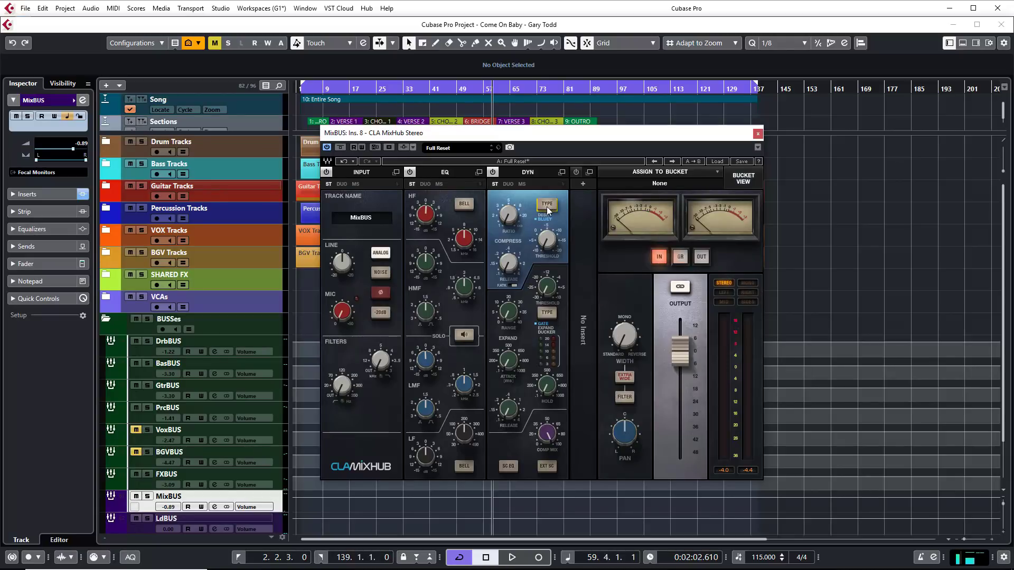
click(546, 207)
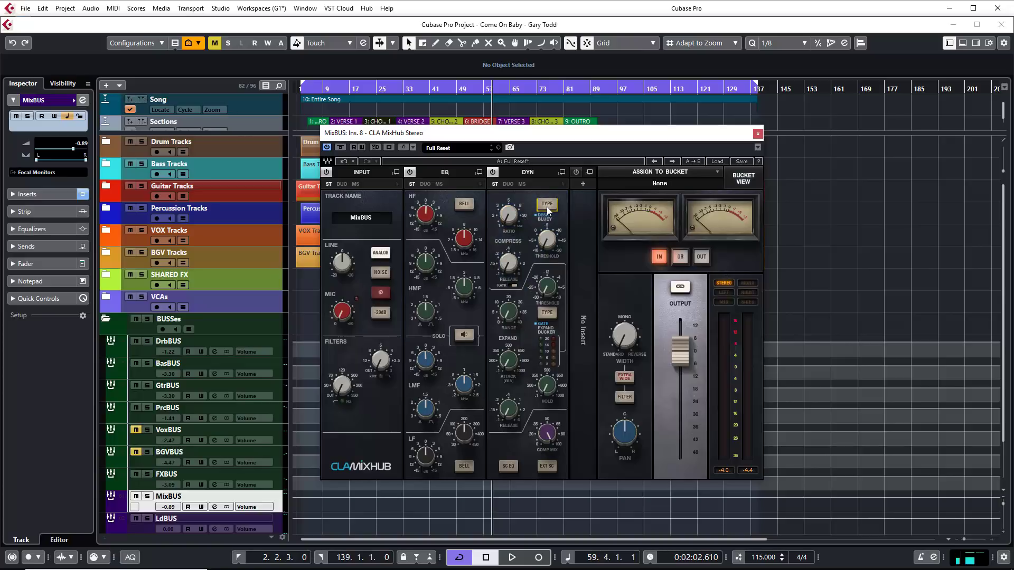
click(546, 207)
click(546, 207)
click(546, 207)
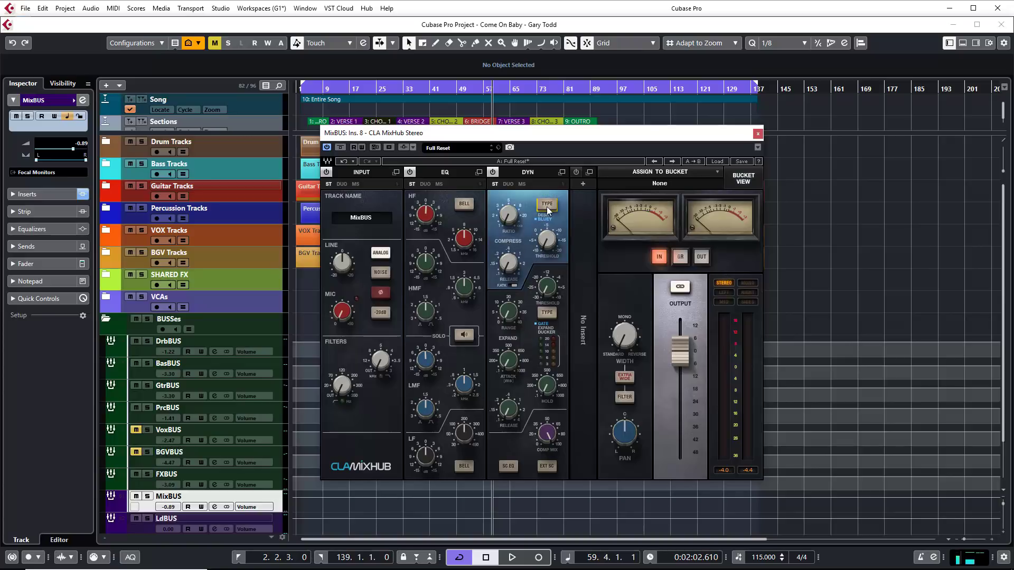
click(546, 207)
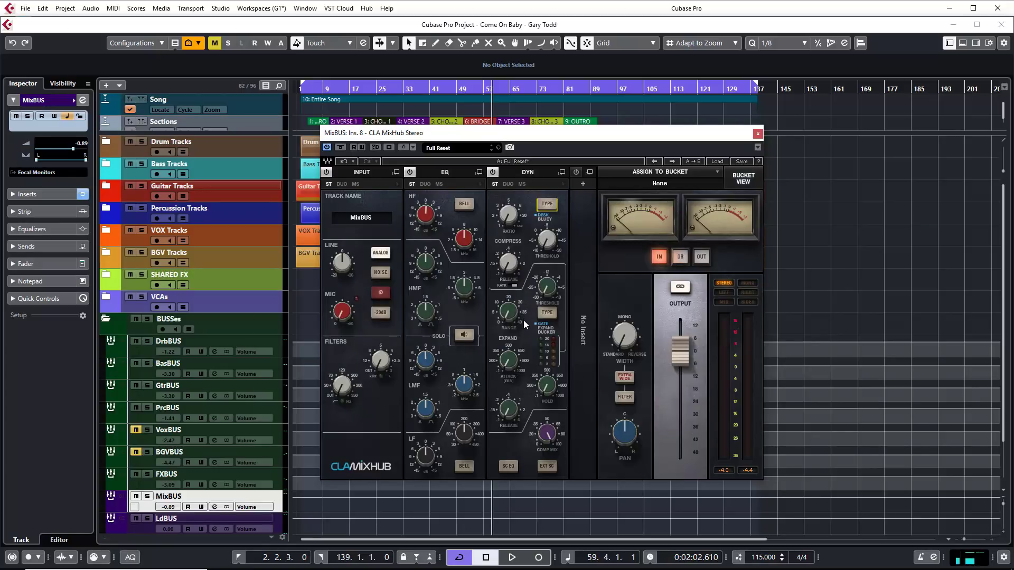
Cycle the expander type through Gate, Expand and Ducker and return to Gate.
mouse_move(552, 285)
click(550, 312)
click(552, 315)
click(551, 315)
Try the compressor mix and SC EQ controls, and check the stereo mode of the Input and Dynamics sections.
drag(549, 436, 547, 482)
drag(548, 432, 547, 390)
click(509, 467)
click(328, 184)
click(494, 184)
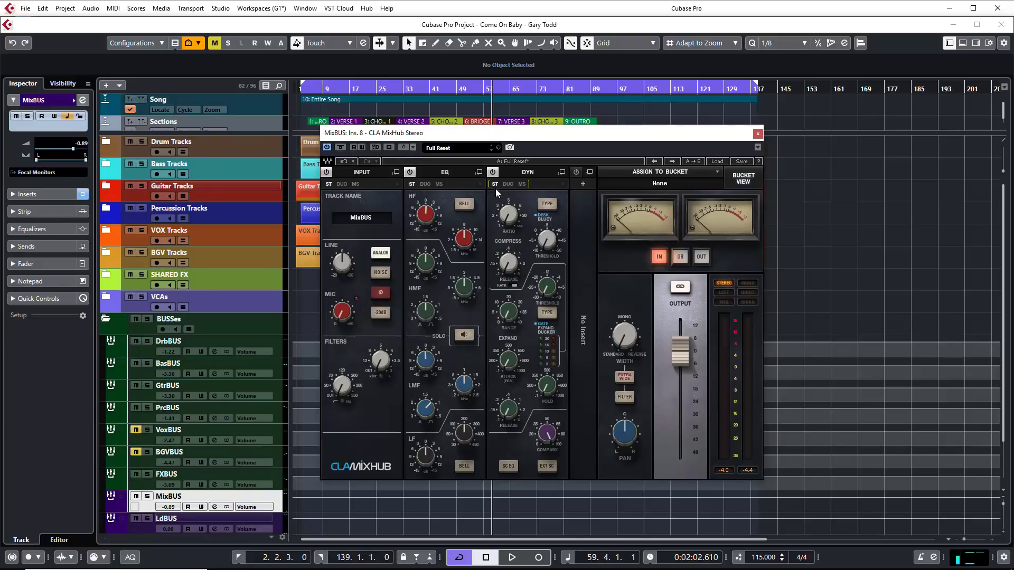
Expand the Input section, try the right channel's mic gain and the channel link, and return to the full strip.
click(395, 173)
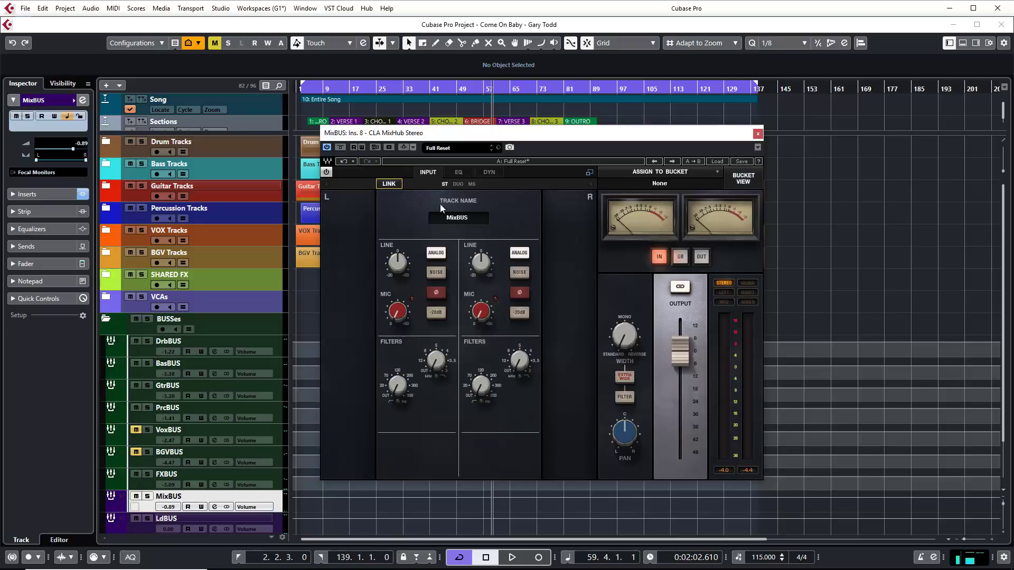
mouse_move(481, 311)
mouse_down()
mouse_move(481, 290)
mouse_move(480, 323)
mouse_up()
click(389, 184)
click(390, 184)
click(589, 174)
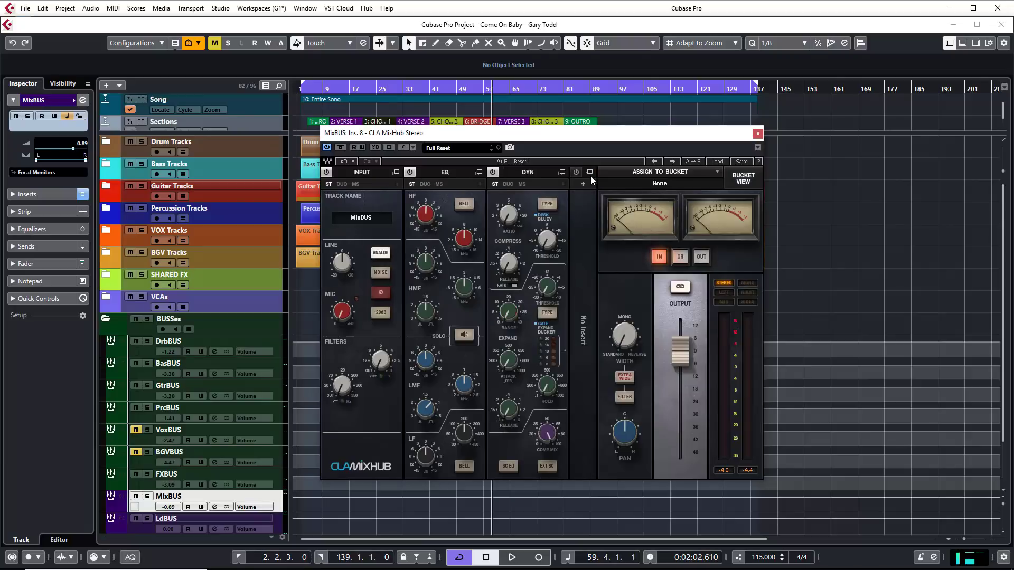
Expand the EQ section, try the right channel's HF gain, and return to the full strip.
click(478, 172)
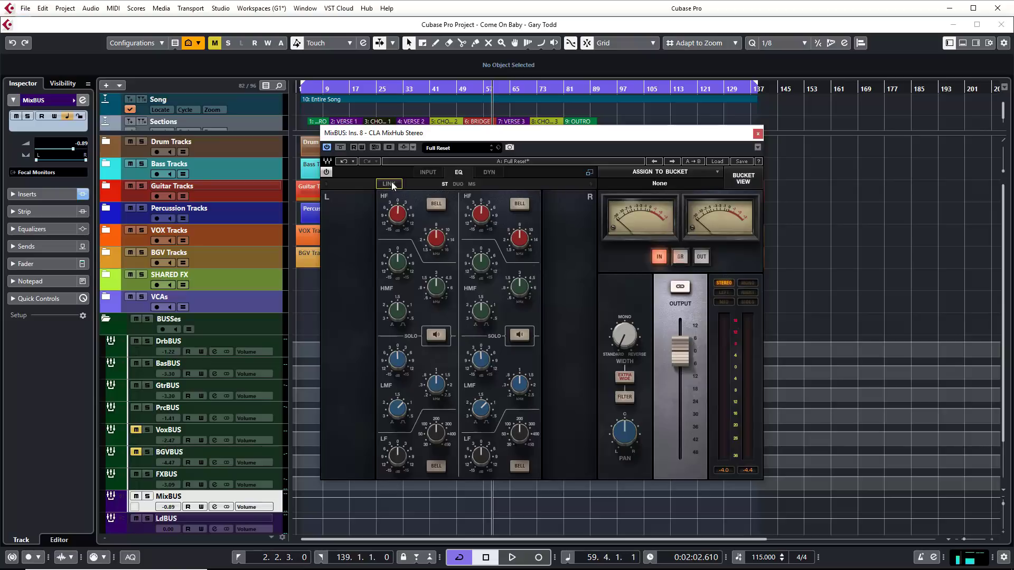
mouse_move(480, 214)
mouse_down()
mouse_move(480, 225)
mouse_move(481, 213)
mouse_up()
click(588, 172)
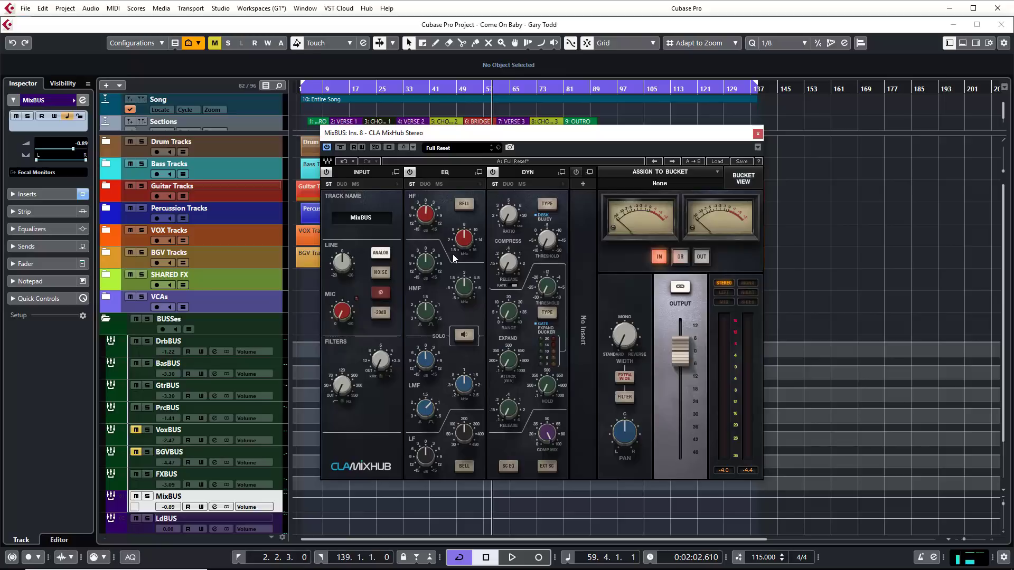
Expand the Dynamics section, cycle the right channel's sidechain routing back to DYN, and try the sidechain LMF gain.
click(562, 173)
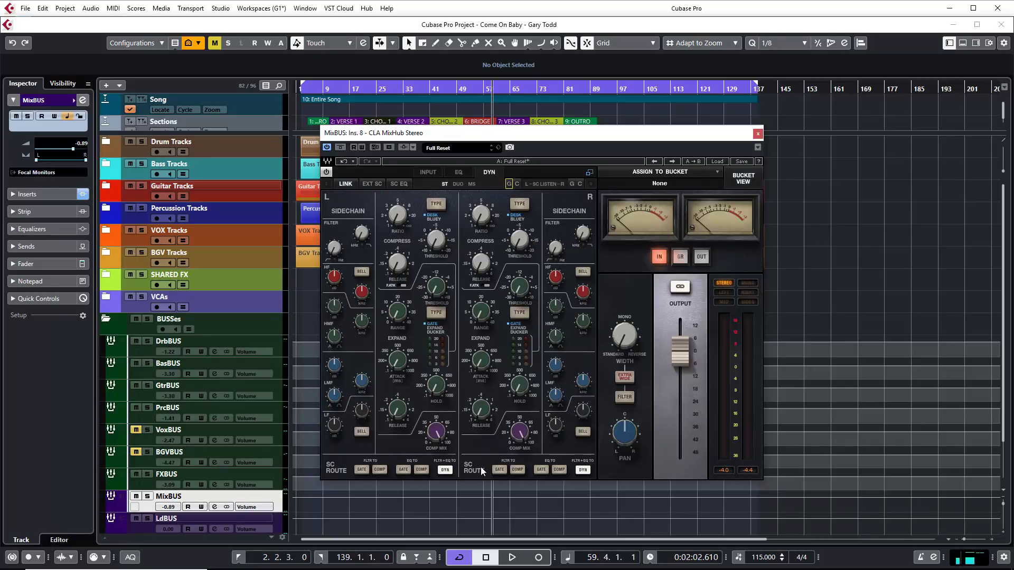
click(498, 470)
click(516, 470)
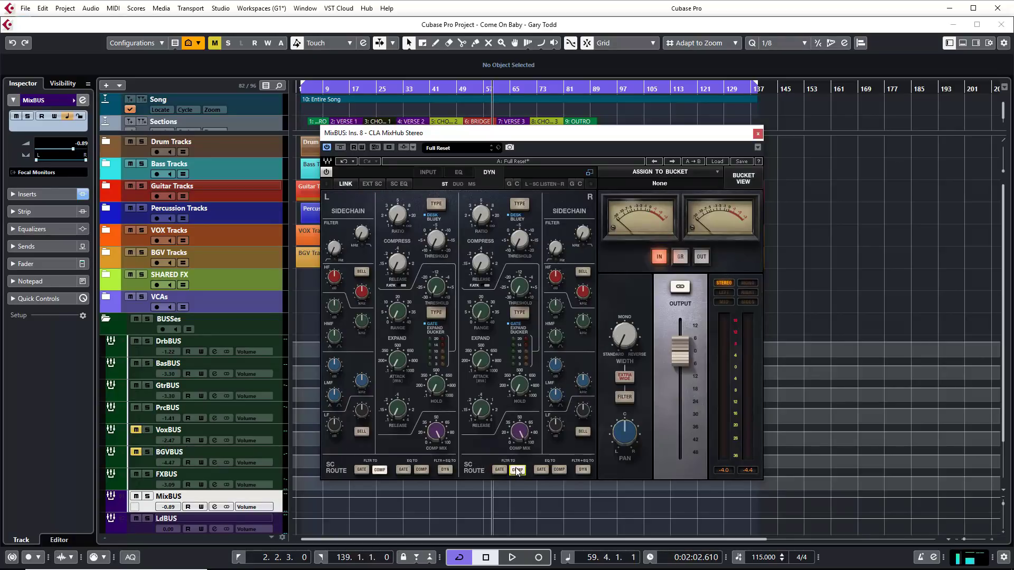
click(515, 470)
click(540, 471)
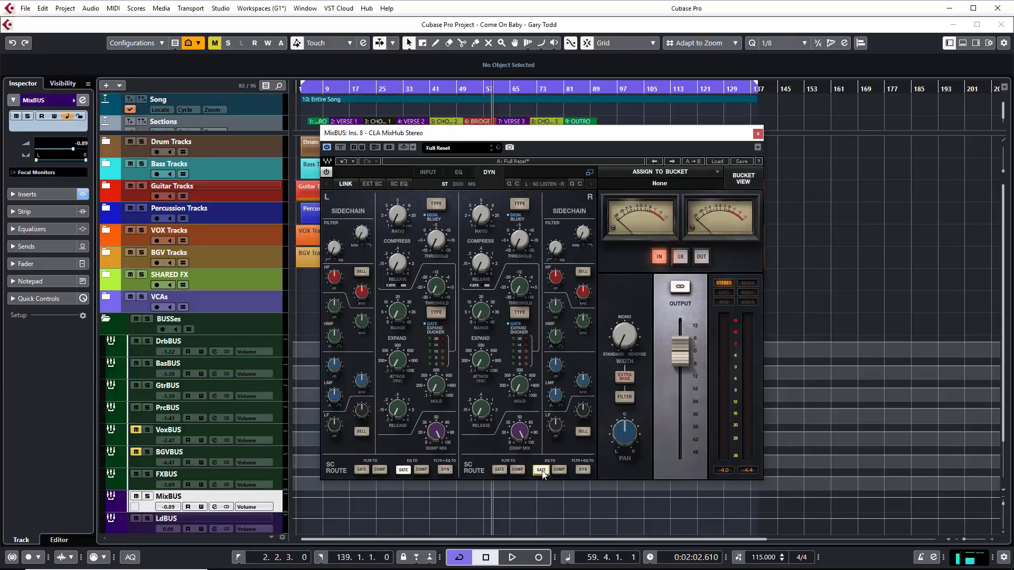
click(558, 470)
click(584, 469)
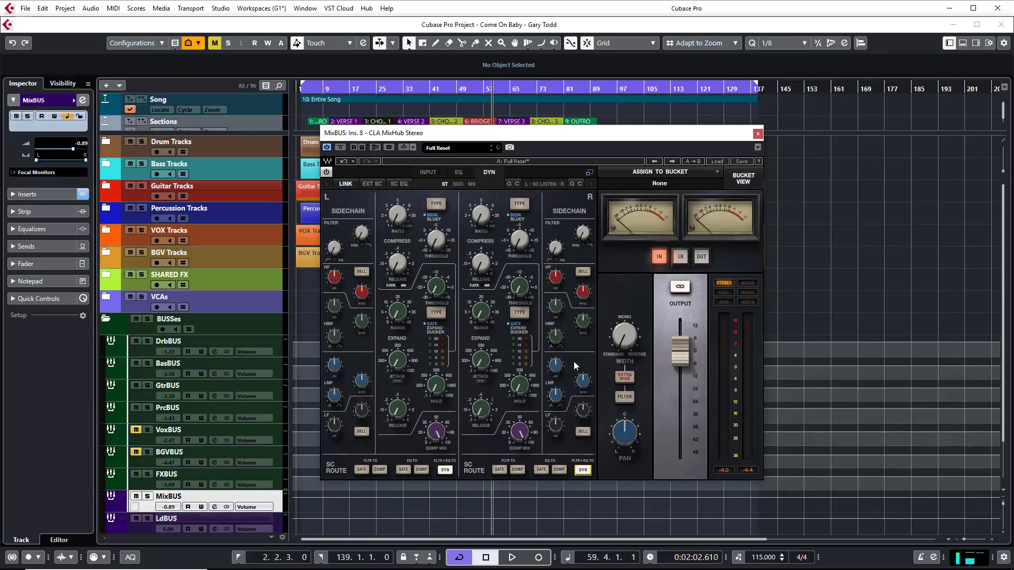
click(555, 365)
drag(555, 364, 555, 380)
Look through the expanded EQ and Input views and return to the expanded Dynamics view.
click(459, 173)
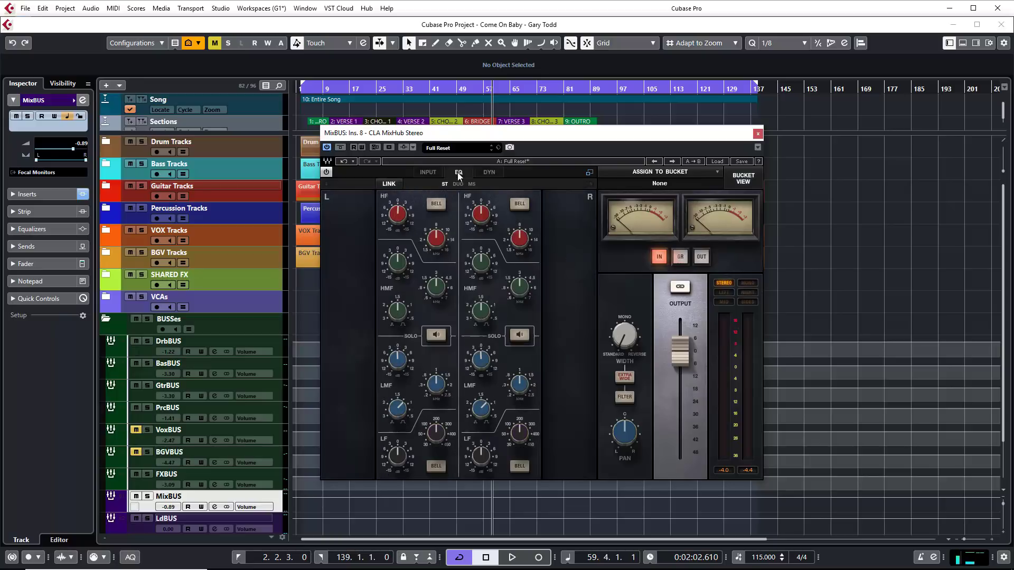
click(431, 172)
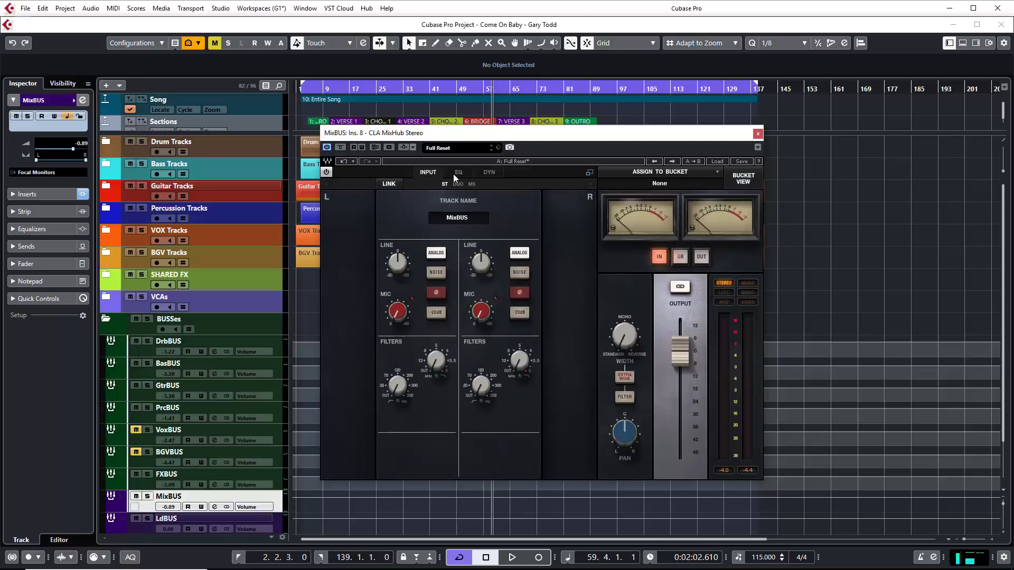
click(453, 174)
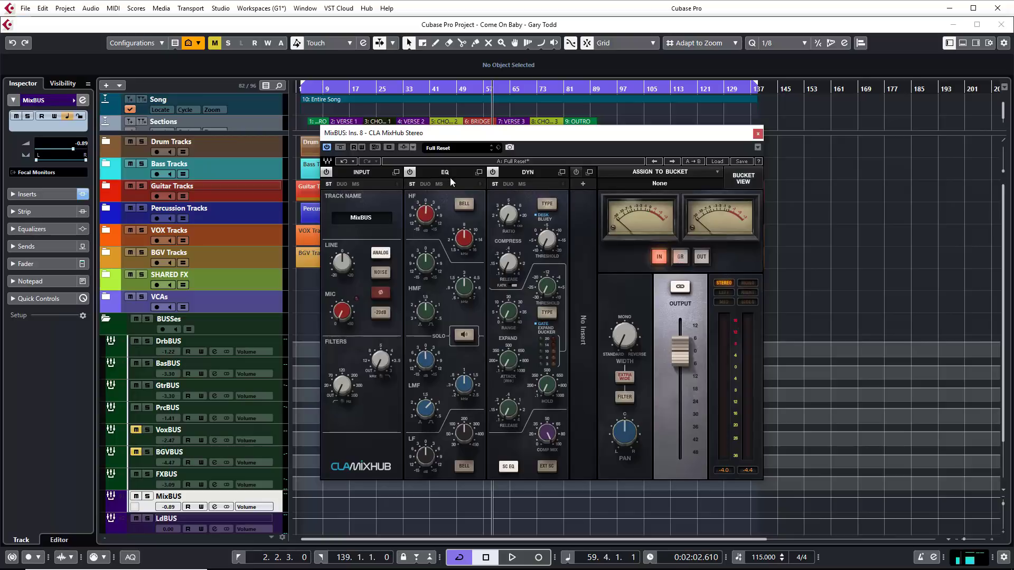
click(478, 172)
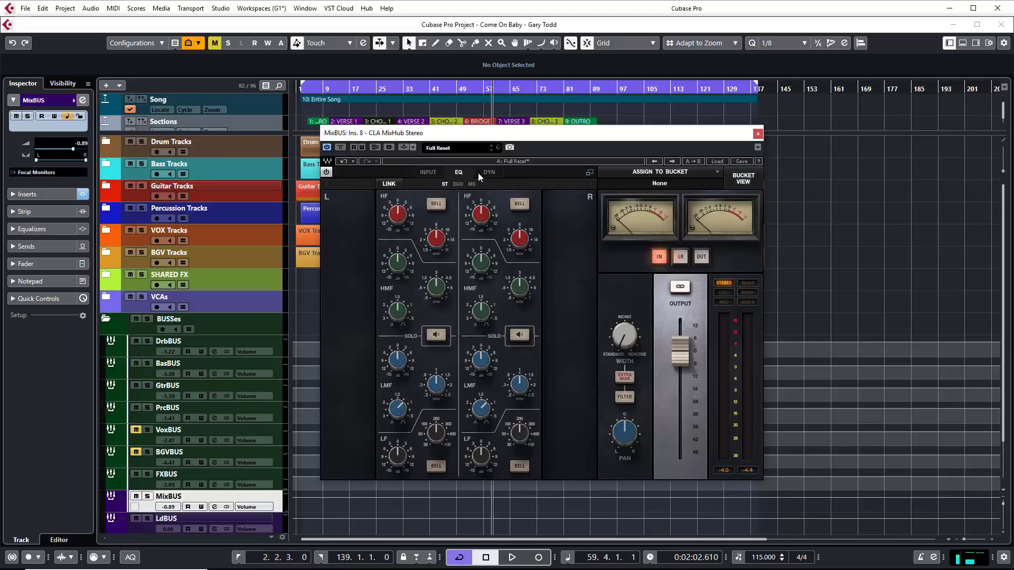
click(486, 171)
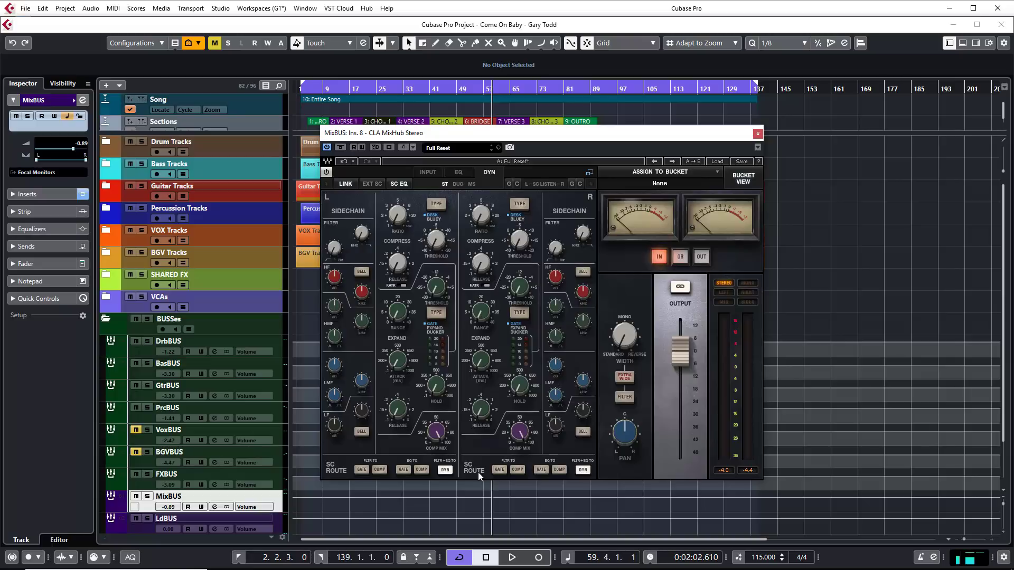
Step the left channel's sidechain routing through the Gate and Comp options and return it to DYN.
click(364, 469)
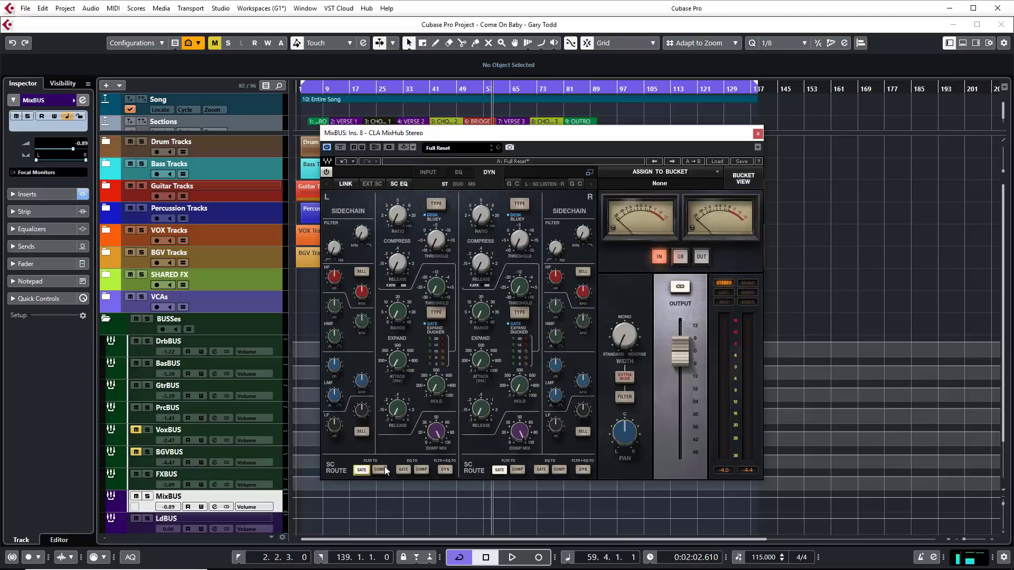
click(380, 469)
click(403, 468)
click(444, 469)
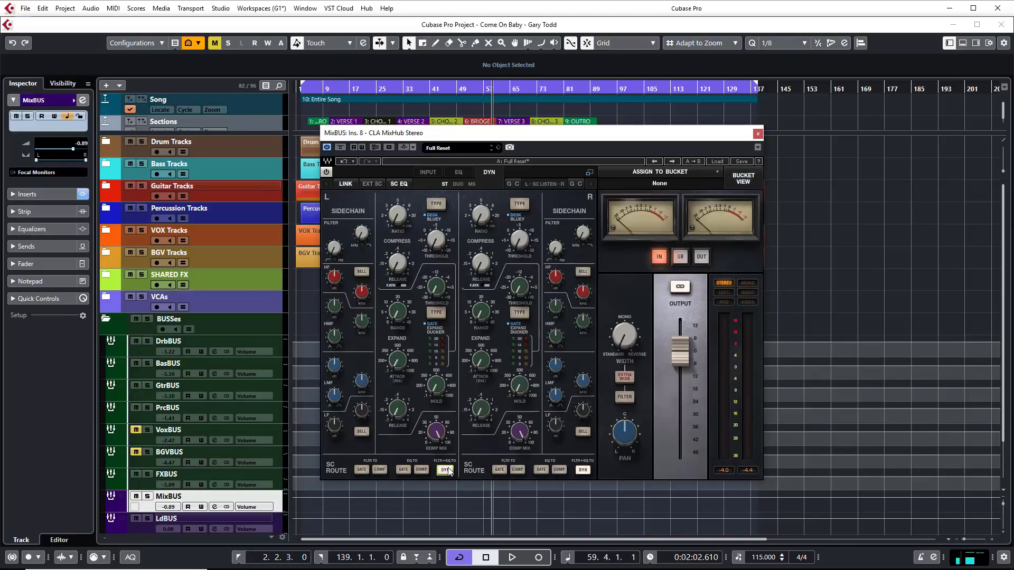
Unlink the Dynamics channels, try the left compressor ratio, relink the channels and return to the full strip.
click(345, 183)
drag(401, 217, 401, 257)
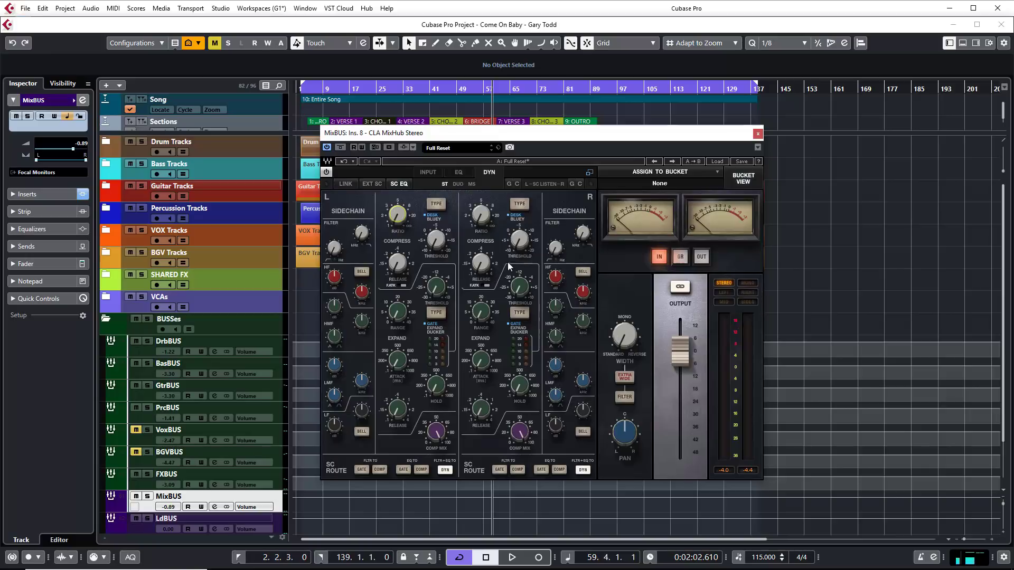
click(348, 184)
click(589, 174)
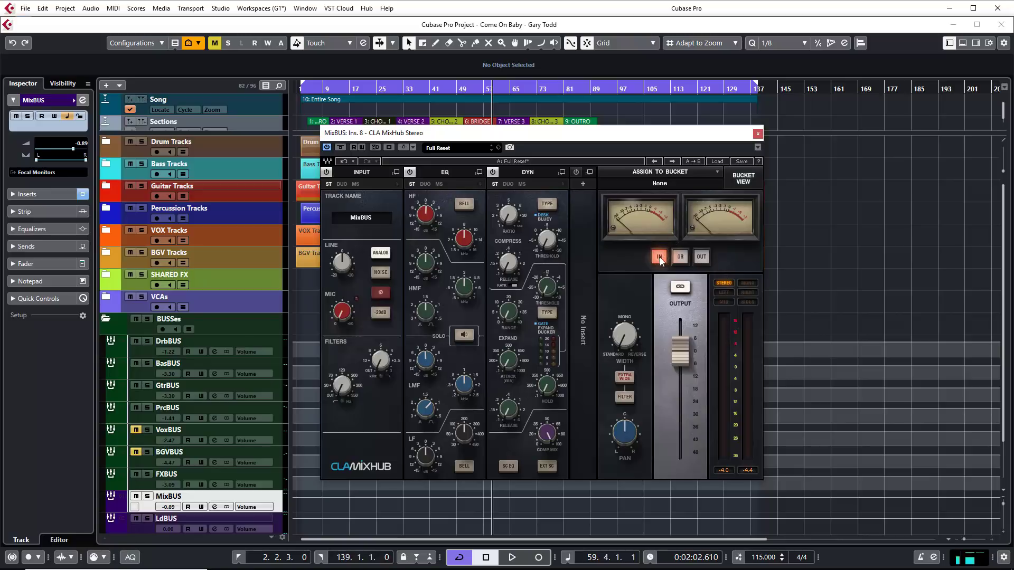
Switch the VU meters to output metering and on to gain reduction (GR).
click(697, 258)
click(681, 257)
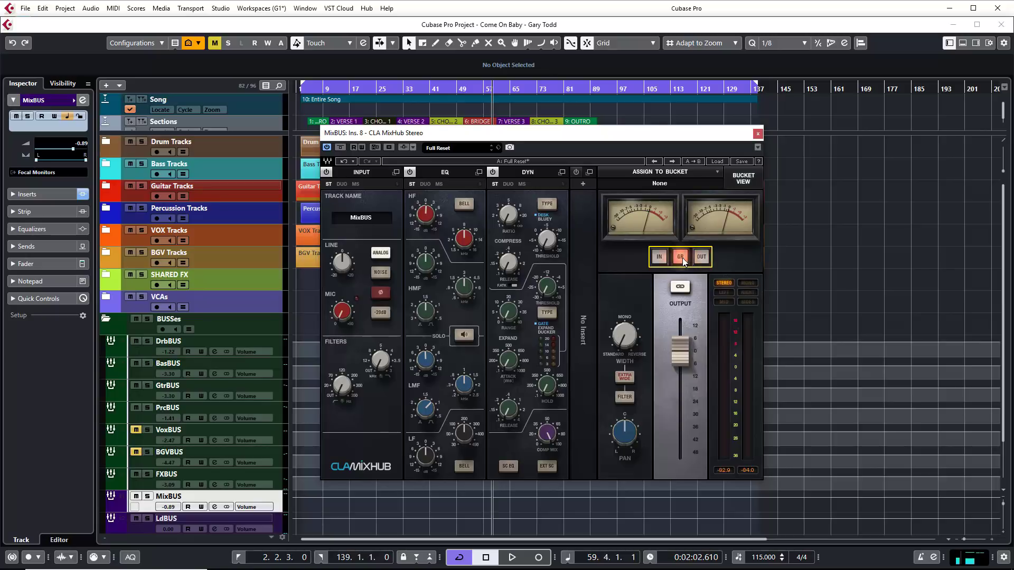
Try the stereo width control with its Extra Wide and Filter options, and the Pan knob.
click(622, 344)
mouse_move(617, 354)
mouse_down()
mouse_move(617, 372)
mouse_move(617, 338)
mouse_up()
drag(618, 338, 618, 338)
click(625, 377)
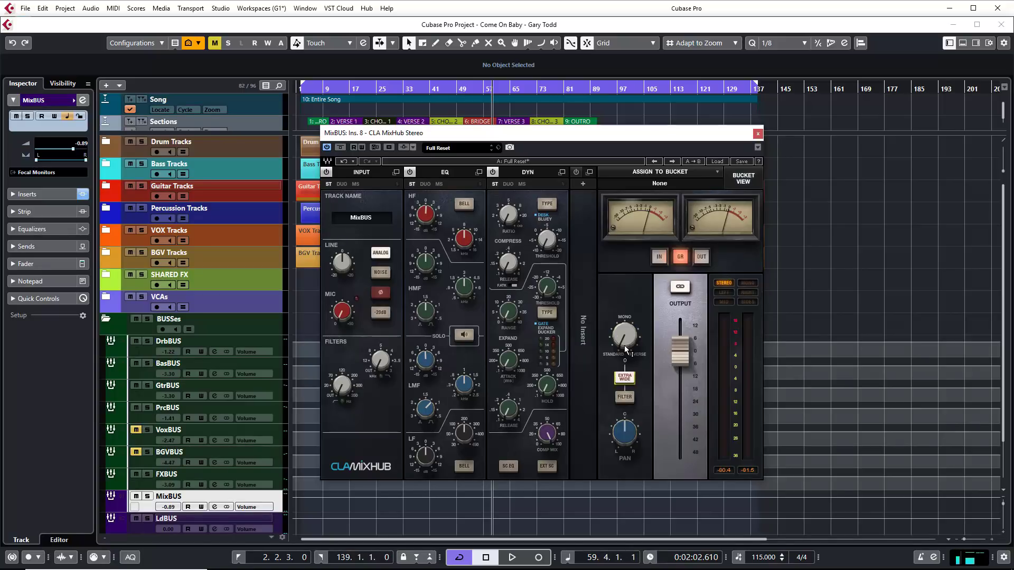
click(623, 398)
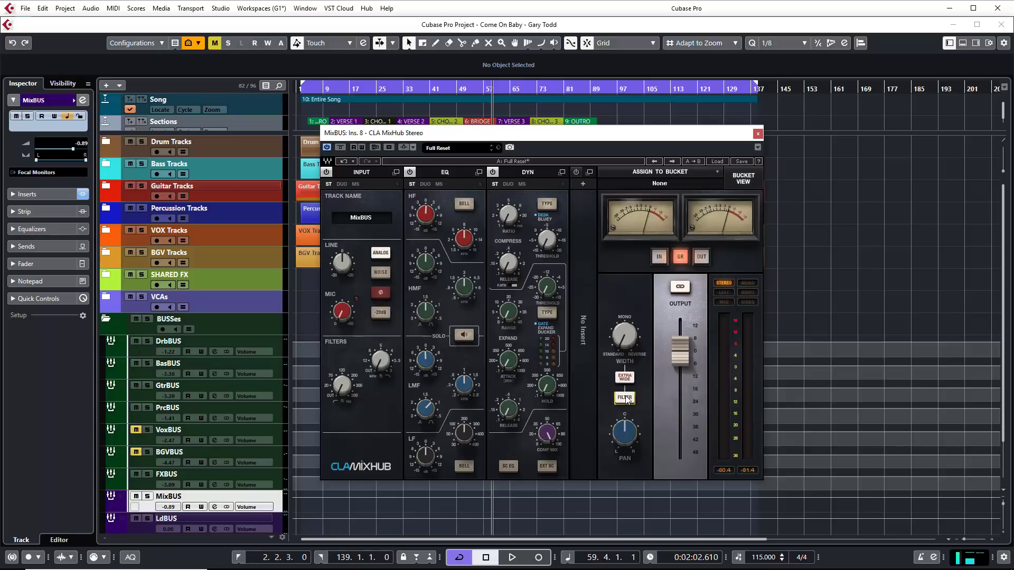
click(624, 397)
drag(621, 431, 621, 422)
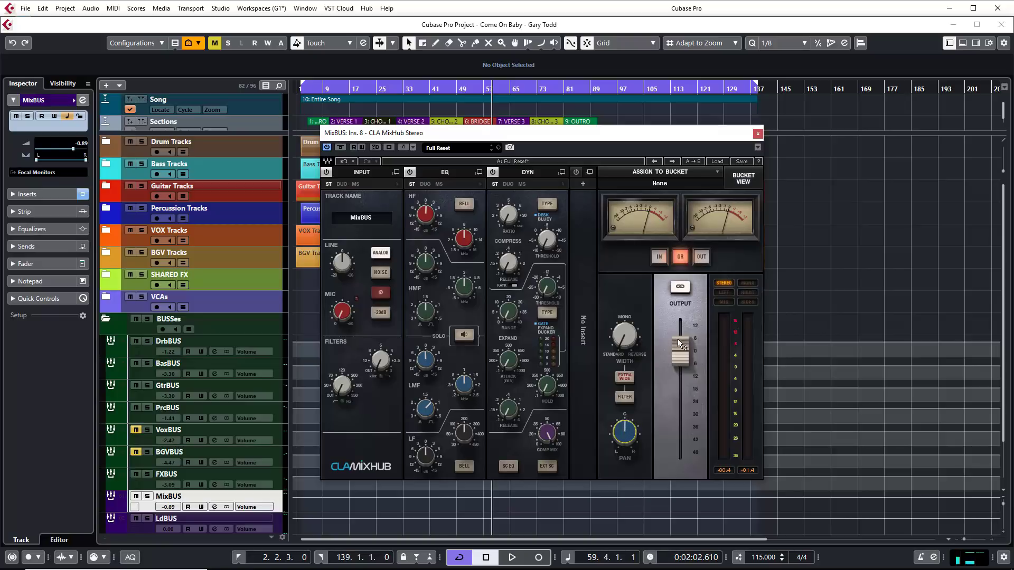
Unlink the output fader into separate left and right faders and link them again.
mouse_move(684, 357)
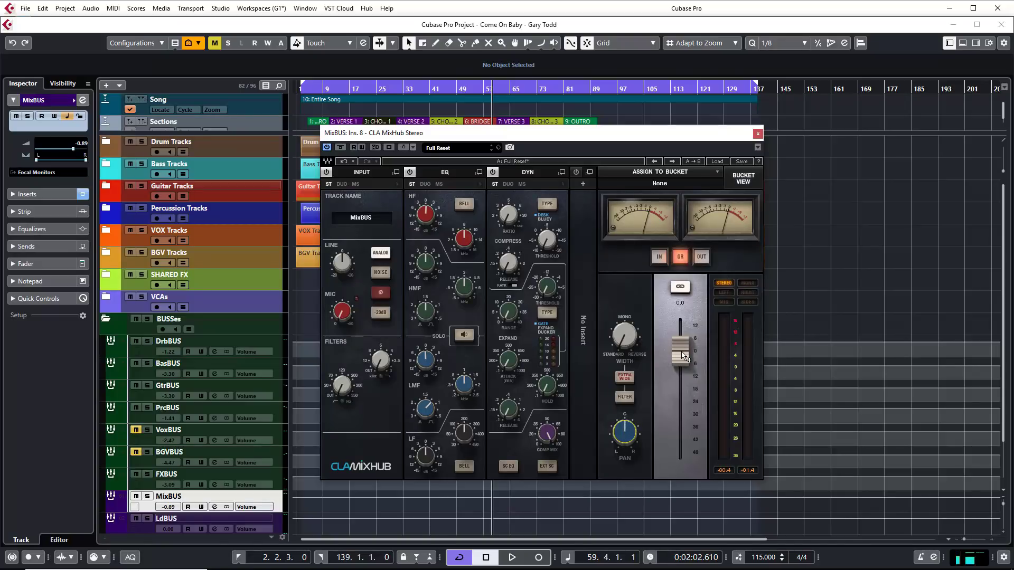
click(680, 286)
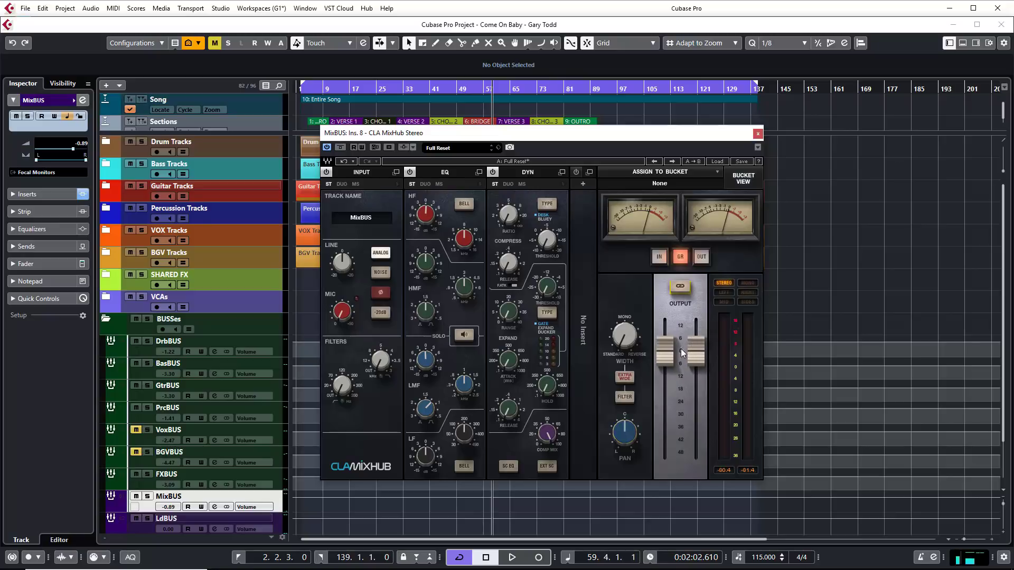
click(682, 287)
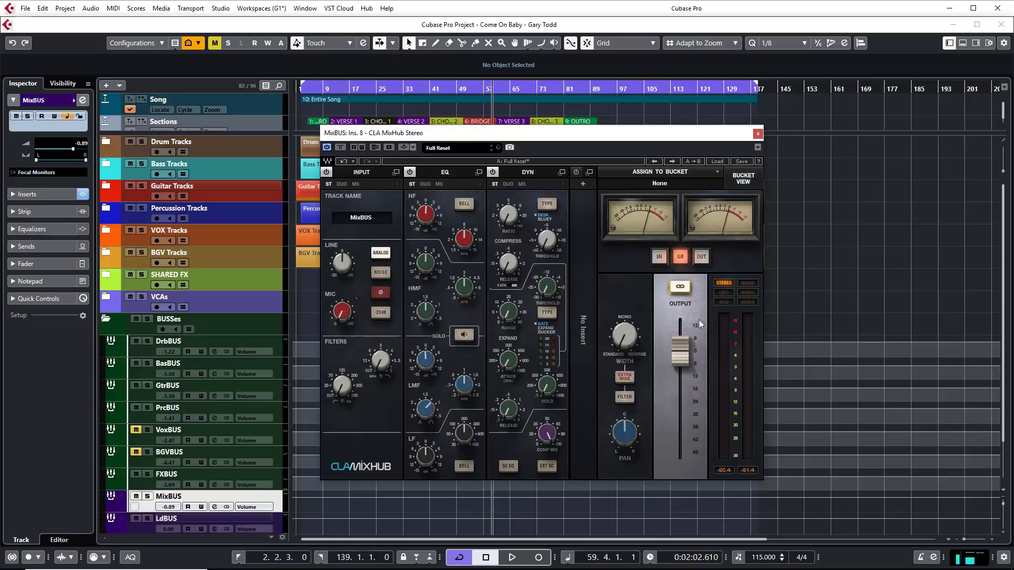
Check the output meter's source selector and reposition the CLA MixHub window over the project.
click(745, 284)
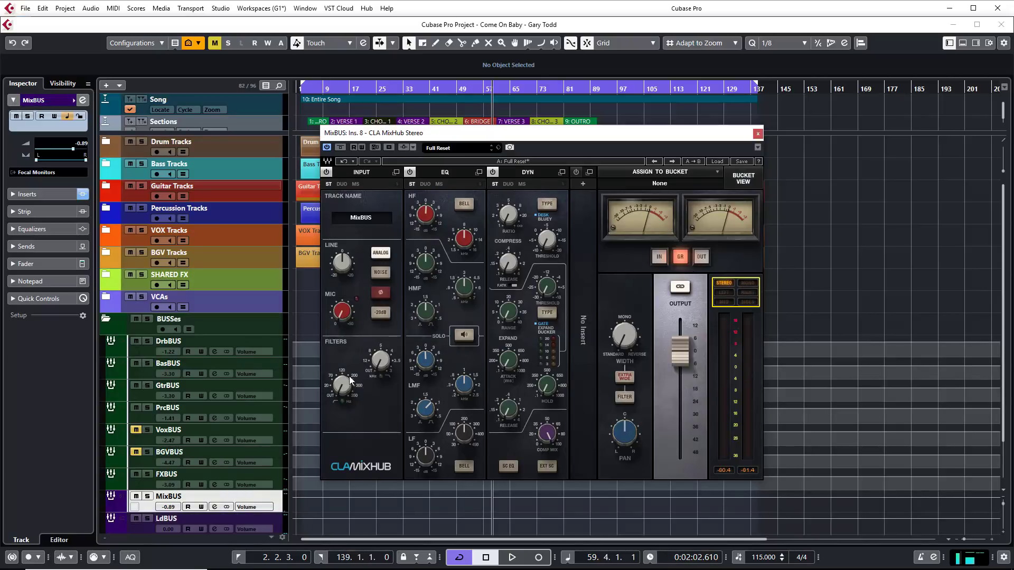
drag(527, 136, 565, 161)
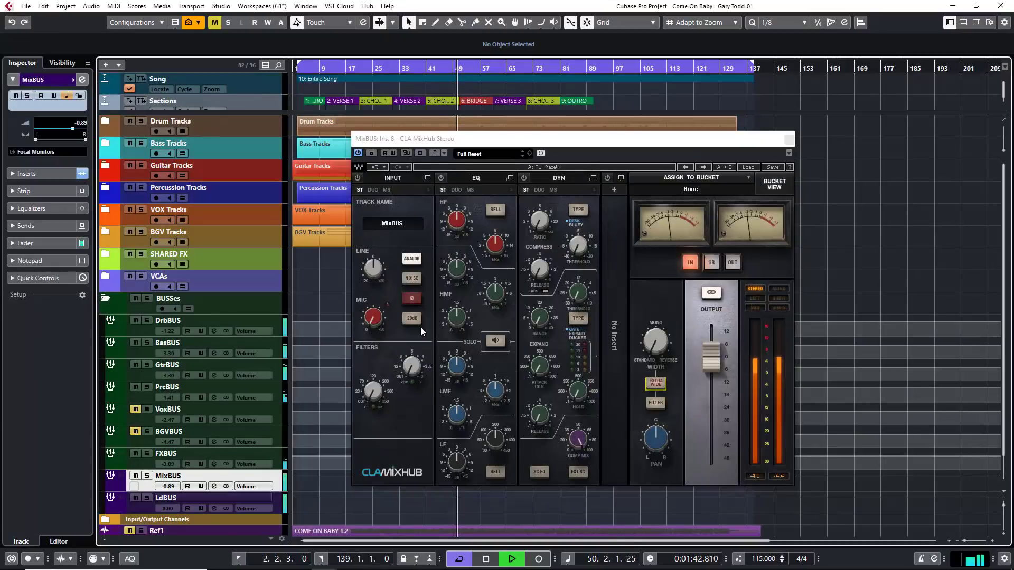
Try the Line and Mic gain knobs of the Input section and flip the phase switch on and off.
drag(371, 270, 371, 272)
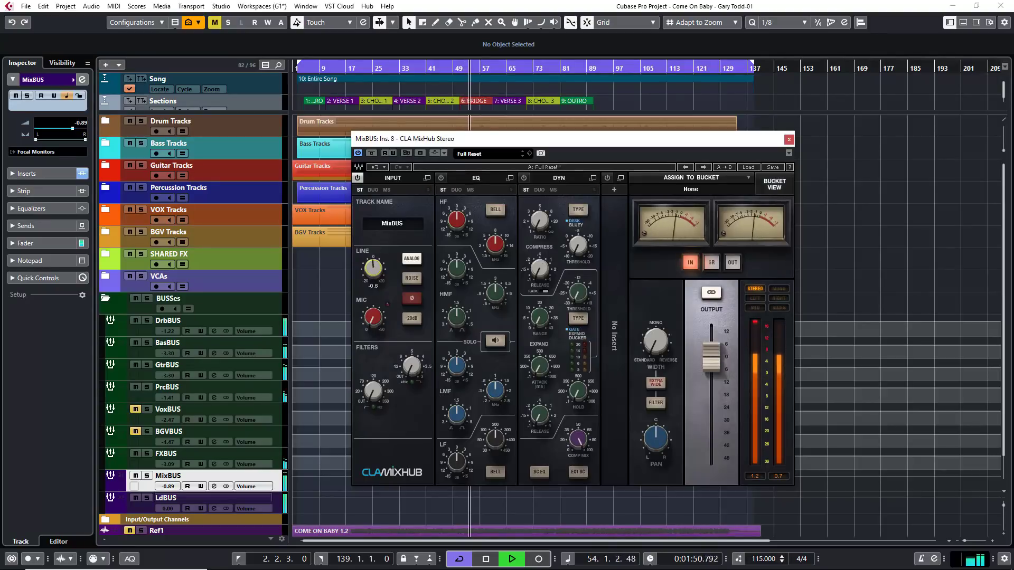
drag(373, 317, 373, 310)
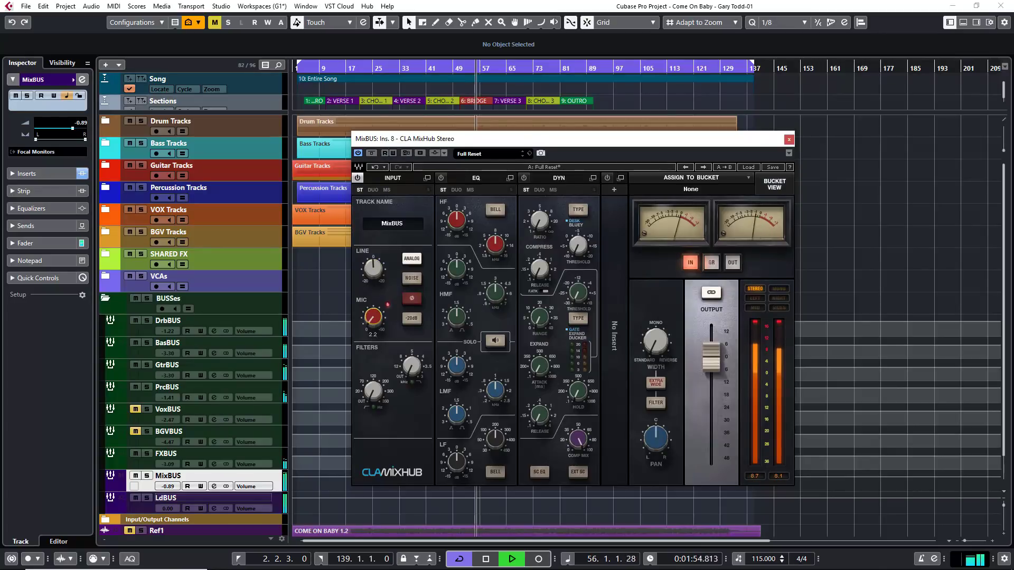
click(414, 301)
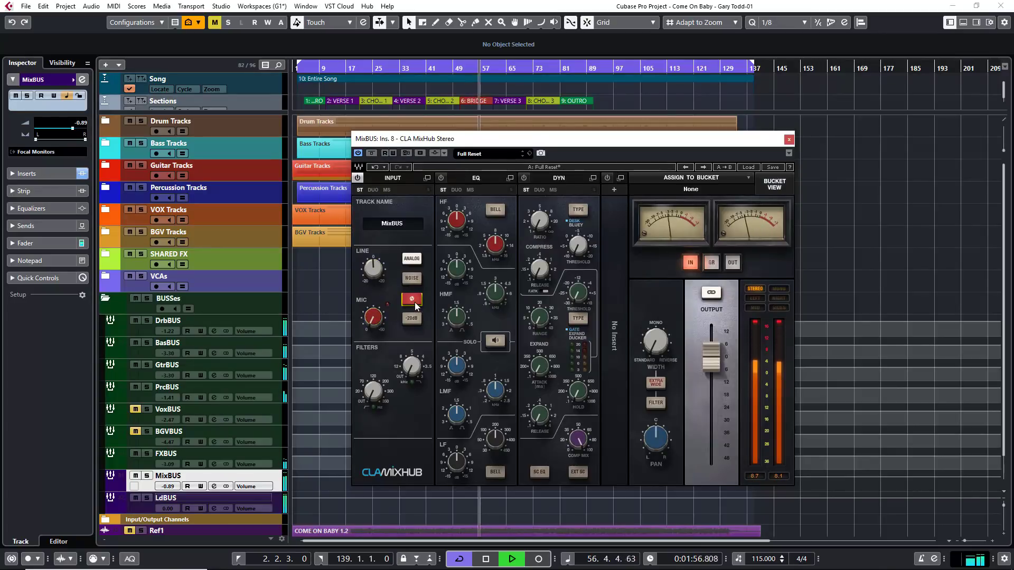
click(414, 299)
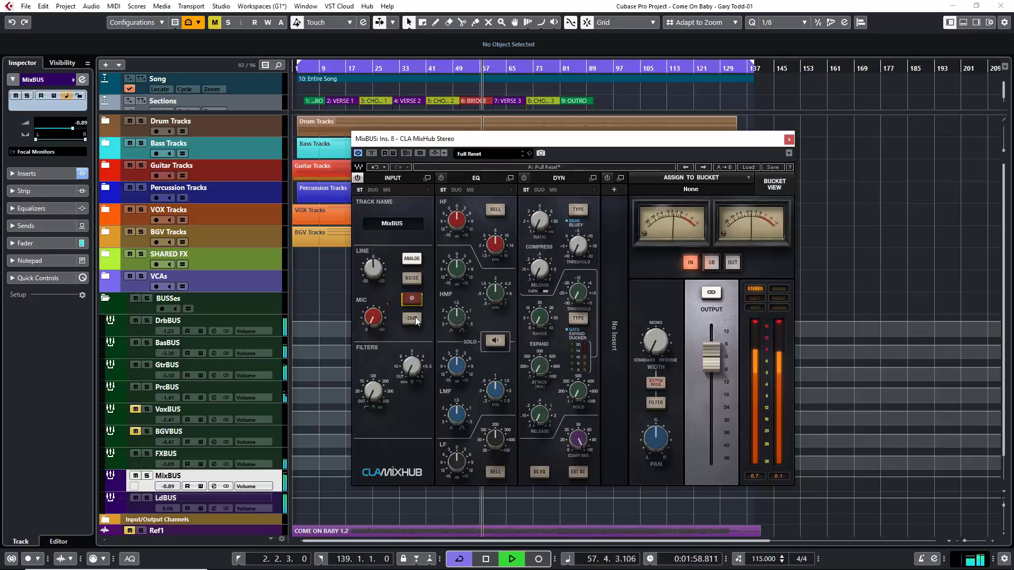
Toggle the -20dB pad, raise the Mic gain to about 25.8 with it engaged, and reset both.
click(412, 319)
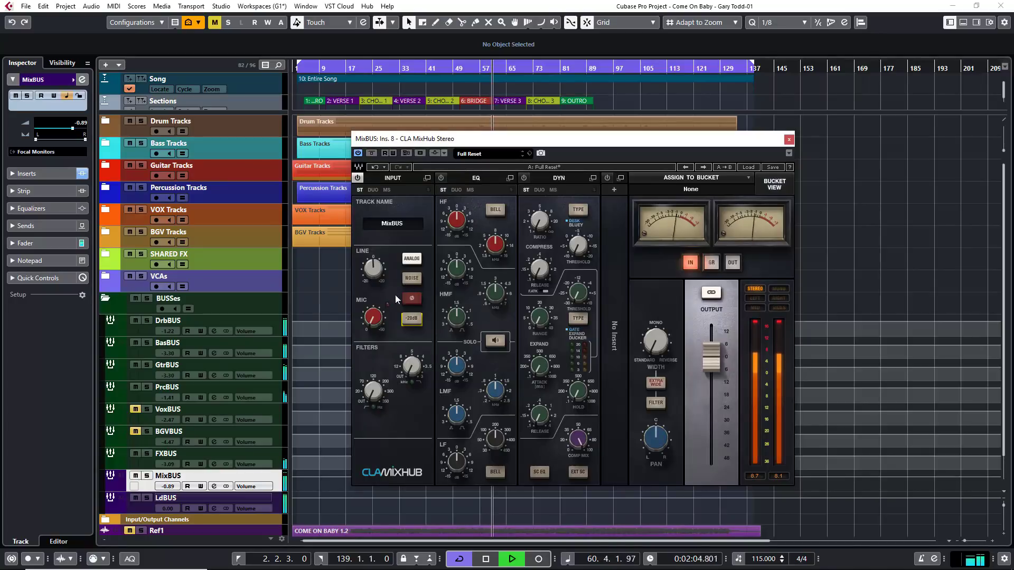
click(412, 318)
drag(373, 317, 373, 301)
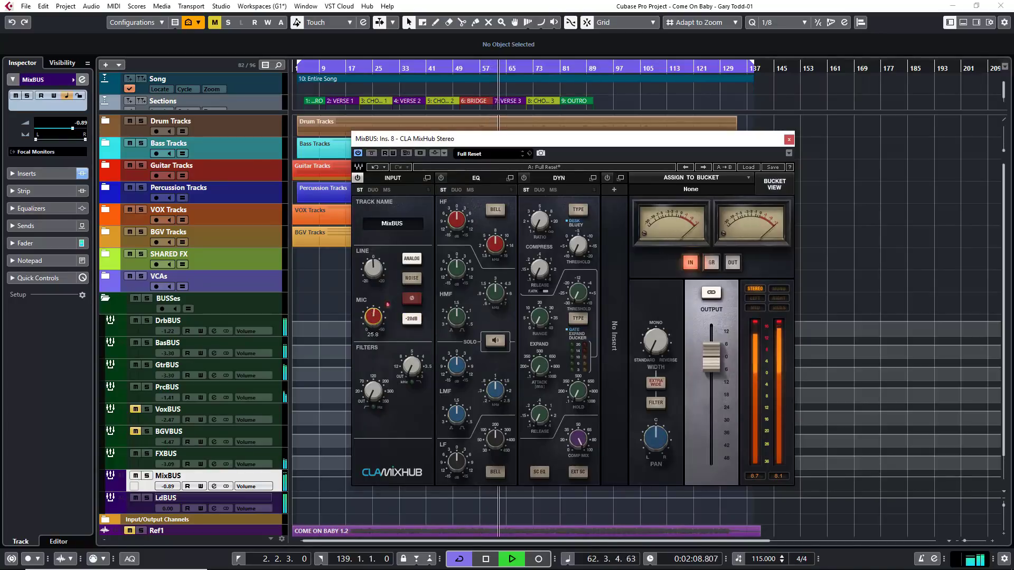
click(412, 318)
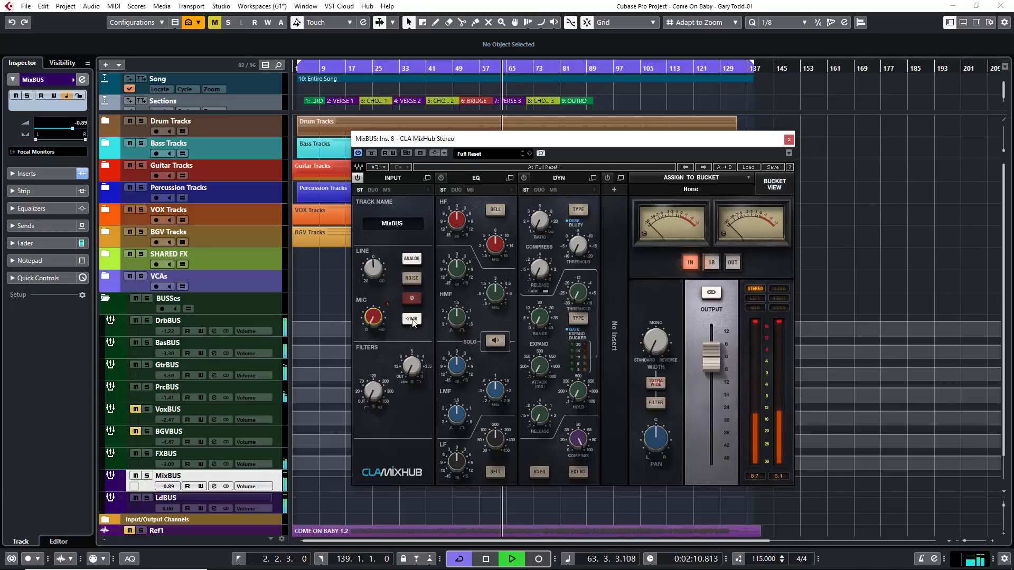
With playback stopped, demonstrate turning the Line gain down while turning the Mic gain up.
key(space)
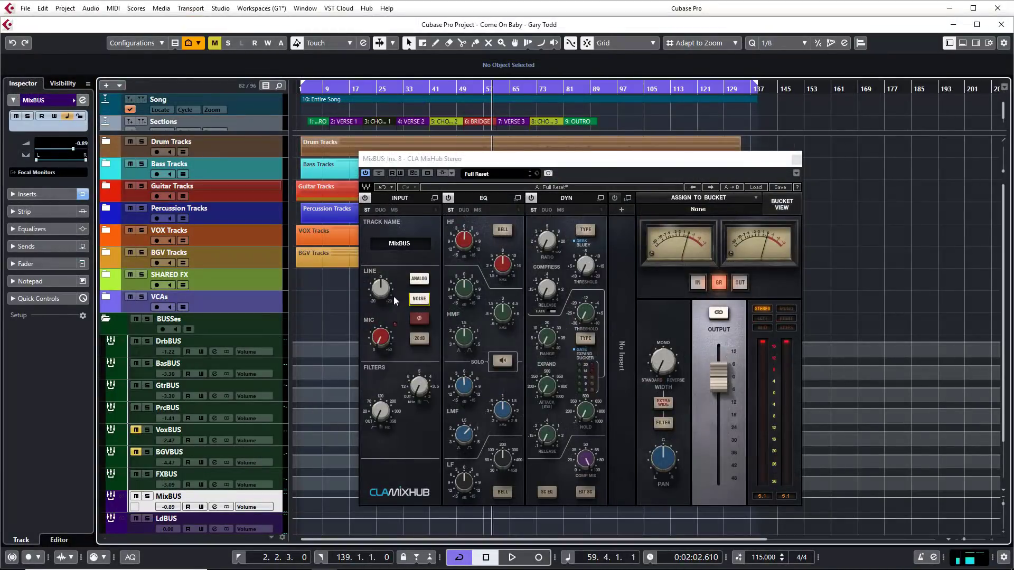
mouse_move(378, 287)
mouse_down()
mouse_move(378, 263)
mouse_move(378, 302)
mouse_up()
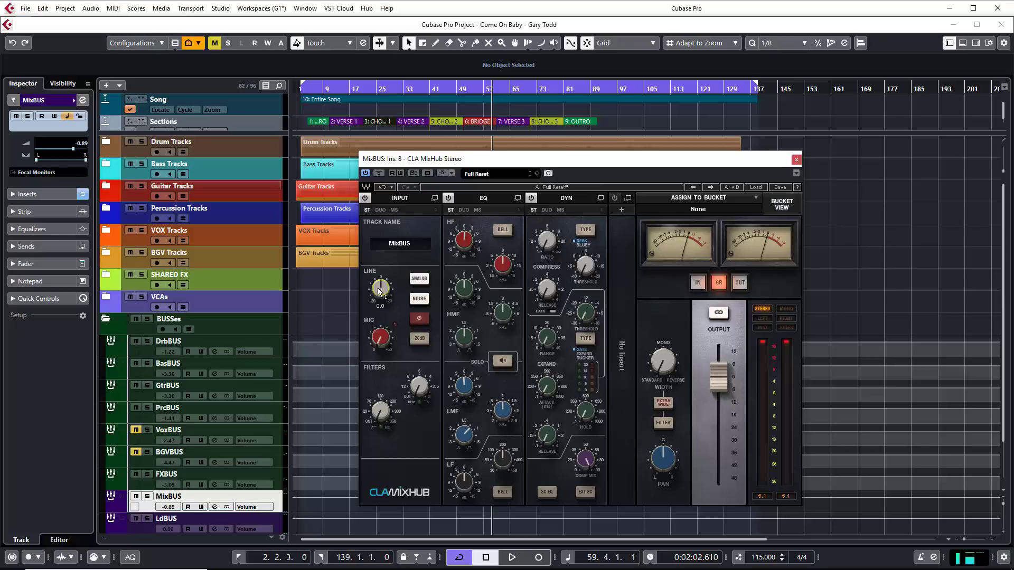
drag(380, 337, 380, 325)
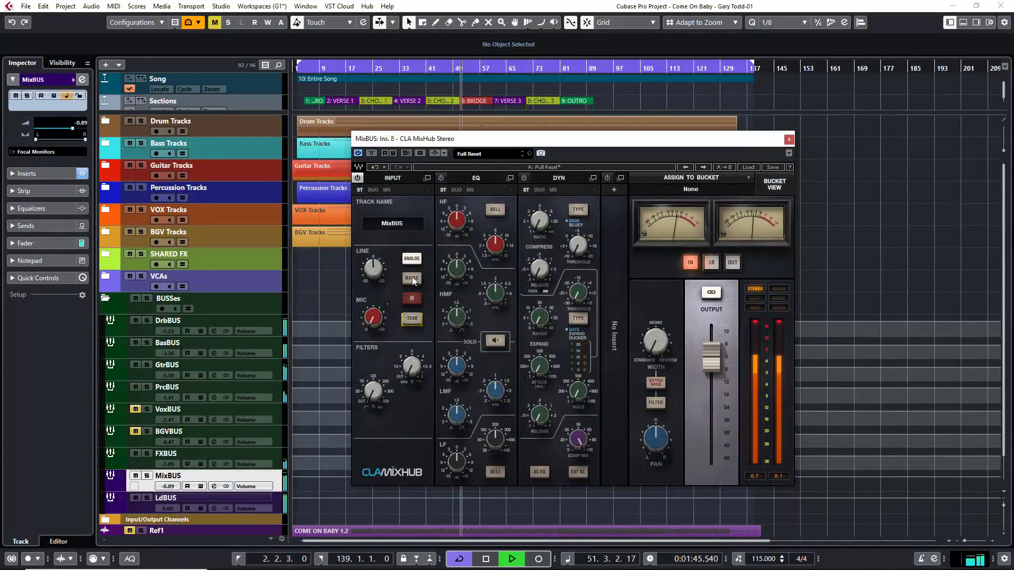
Compare the Input section's Noise and Analog switches on and off during playback.
click(413, 278)
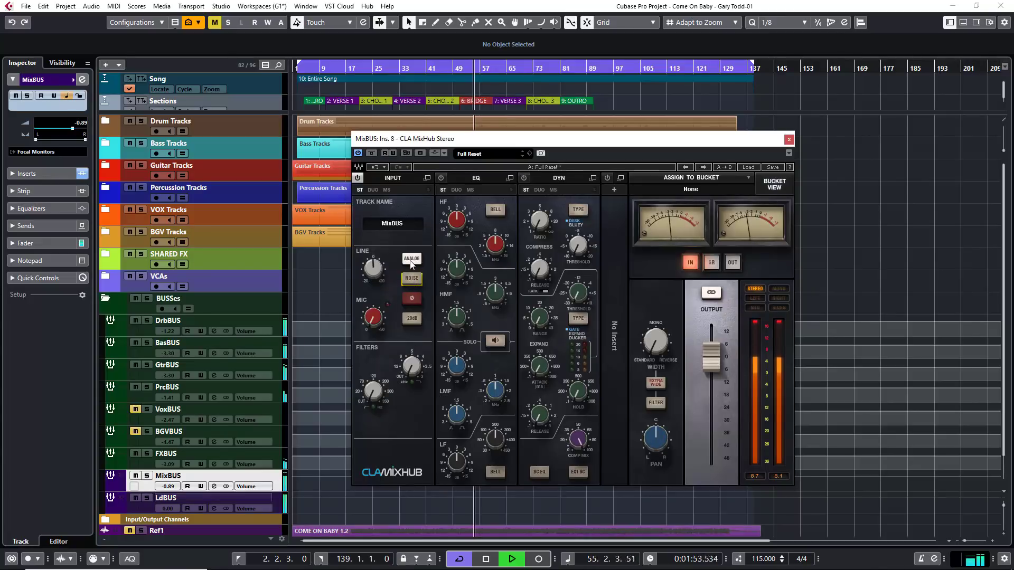
click(409, 261)
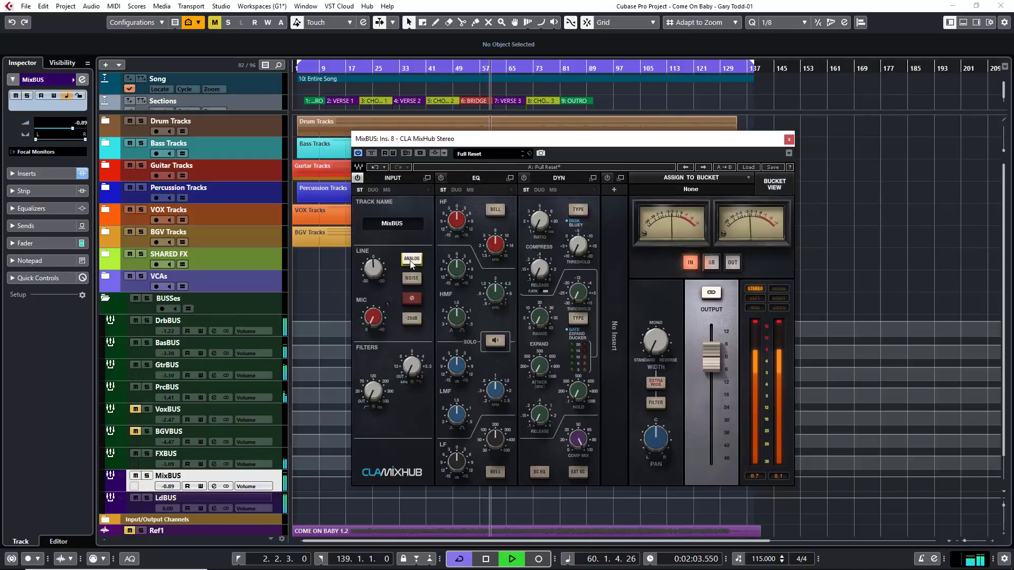
key(space)
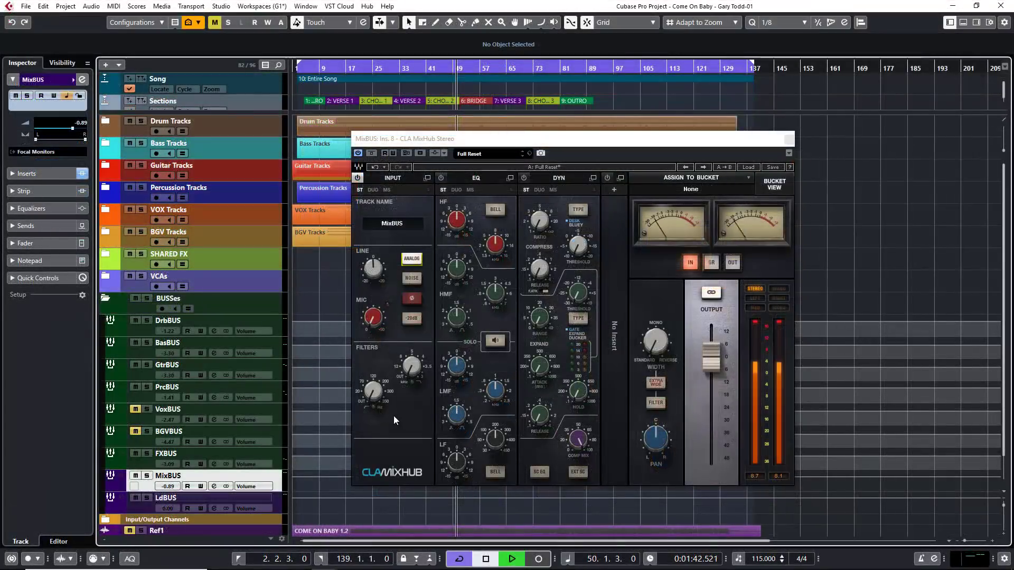
Sweep the high-pass and low-pass filter knobs during playback and return both to the out position.
click(373, 390)
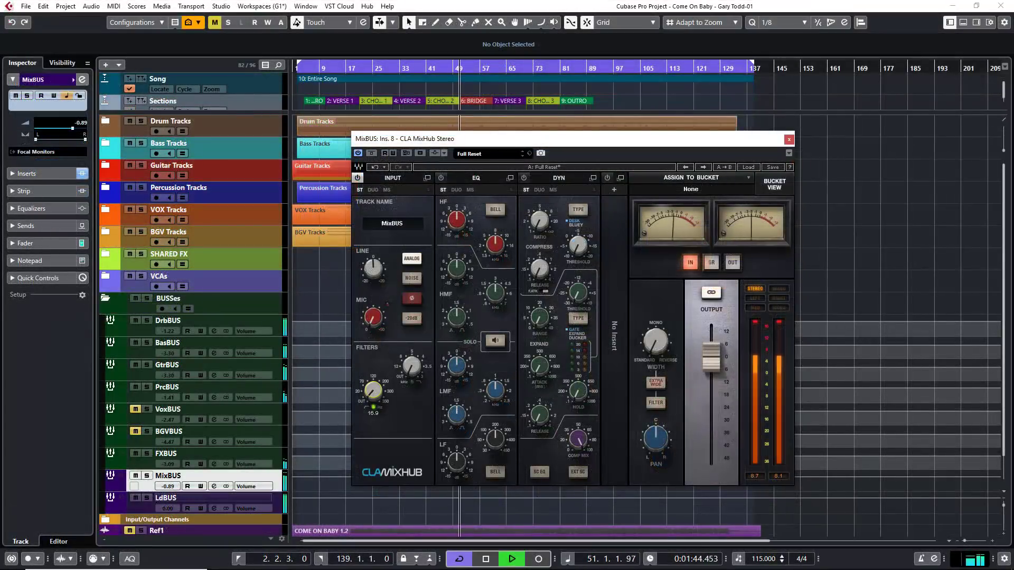
drag(373, 390, 411, 369)
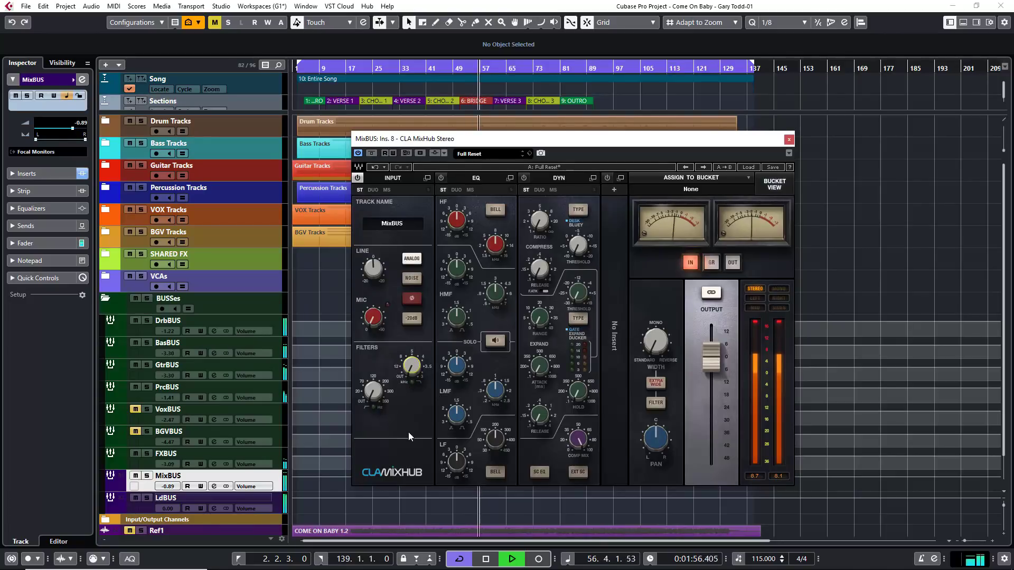
Boost the LF band of the EQ, try its frequency knob and Bell switch, and reset the LF gain.
drag(458, 466, 495, 434)
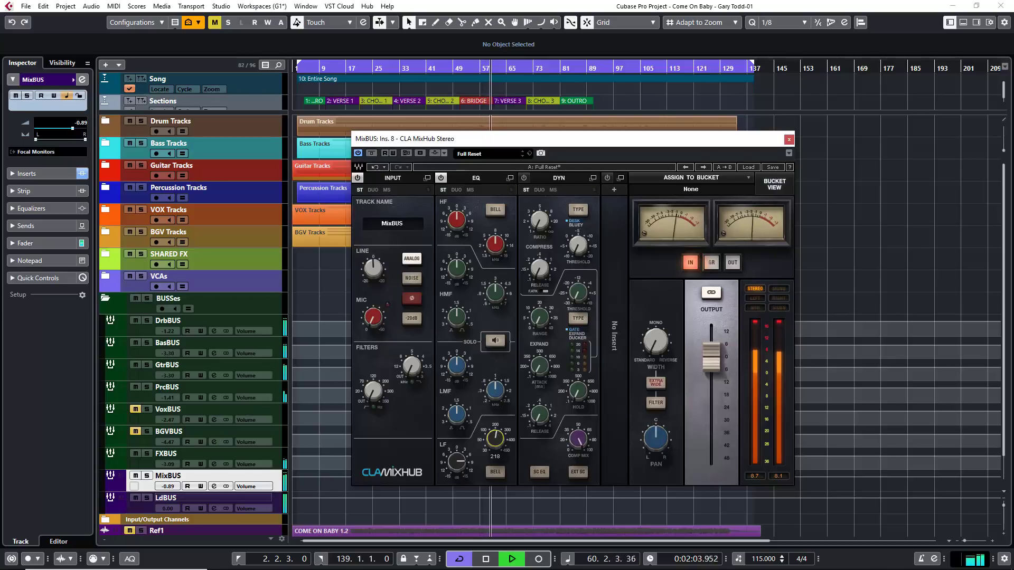
click(499, 474)
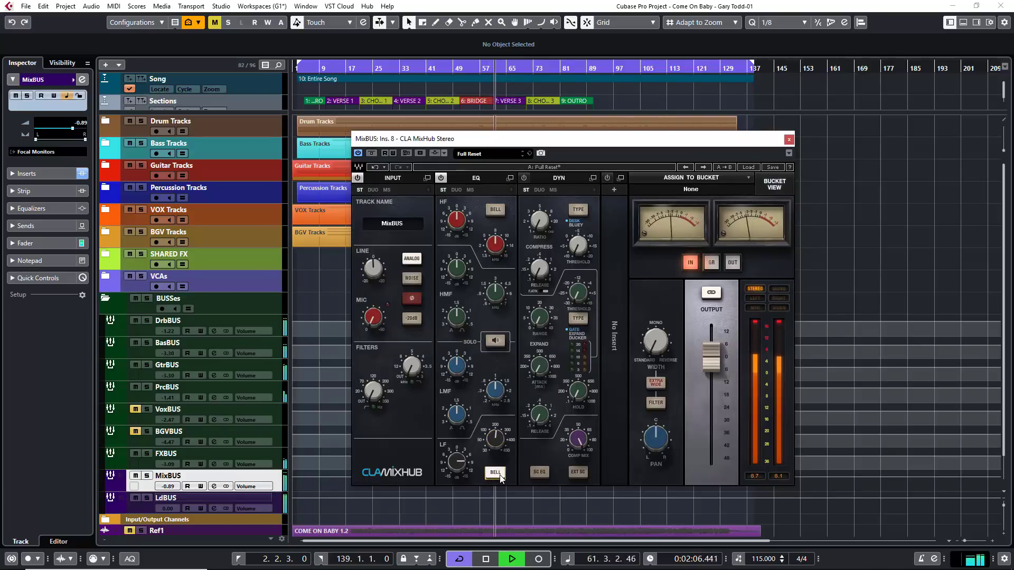
alt+click(457, 461)
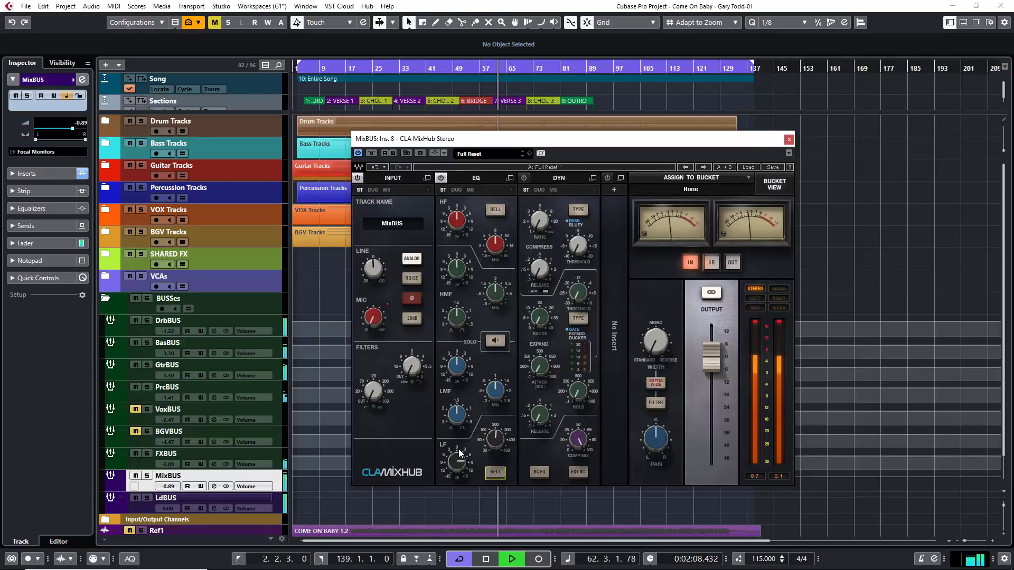
Try the LMF and HMF gain knobs of the EQ and return them to zero.
drag(455, 376, 455, 357)
alt+click(457, 364)
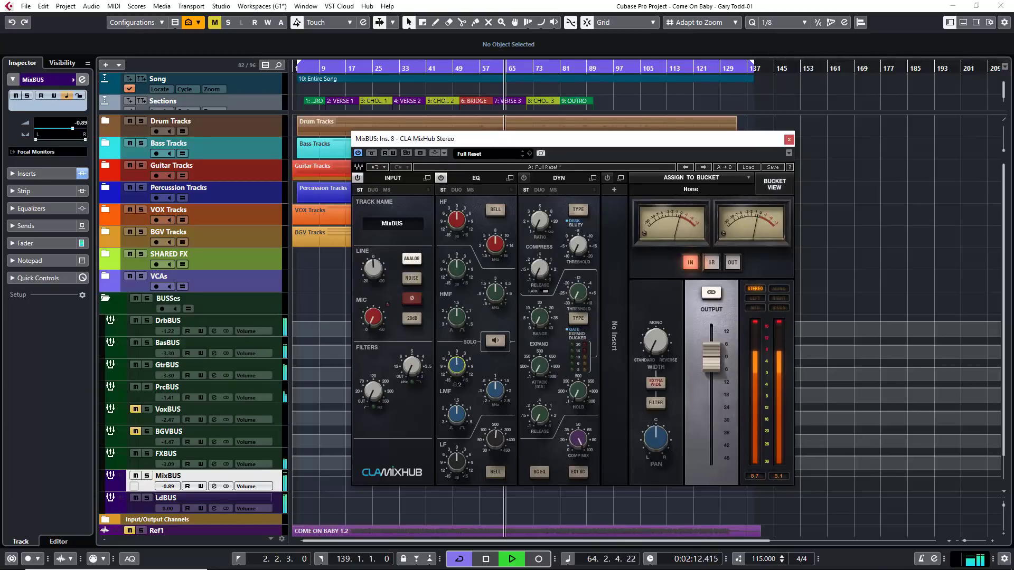
mouse_move(455, 278)
mouse_down()
mouse_move(455, 263)
mouse_move(455, 278)
mouse_up()
Try the HF band with about 9.0 dB of gain, a raised frequency and the Bell shape, returning the gain to around zero.
drag(456, 219, 456, 204)
drag(495, 244, 457, 212)
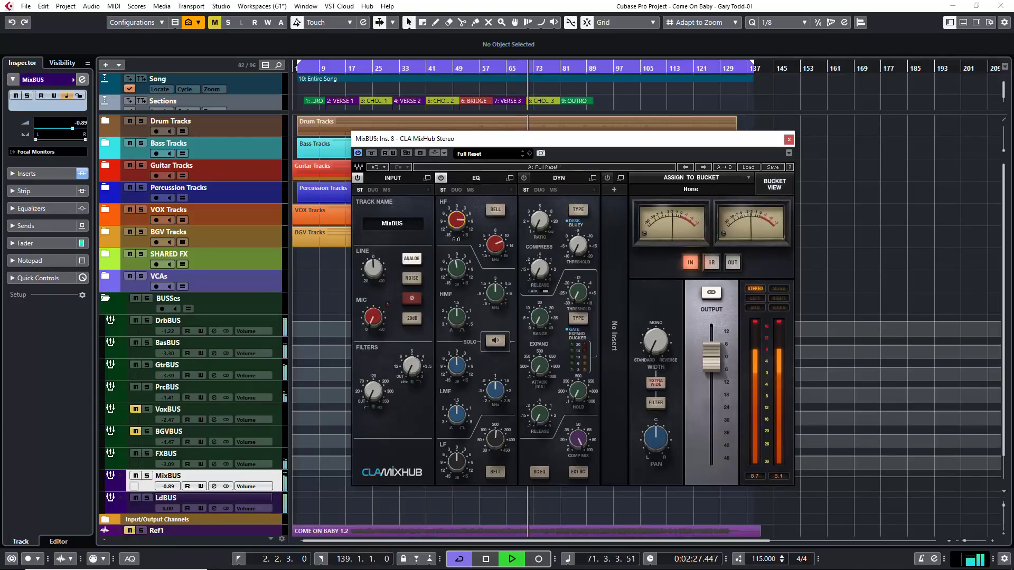
click(502, 210)
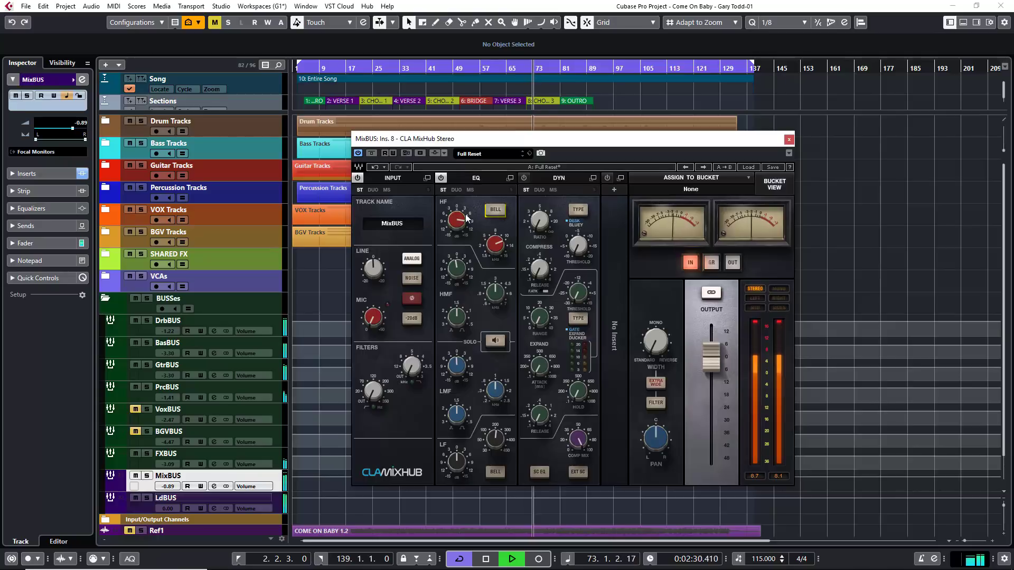
drag(456, 219, 457, 237)
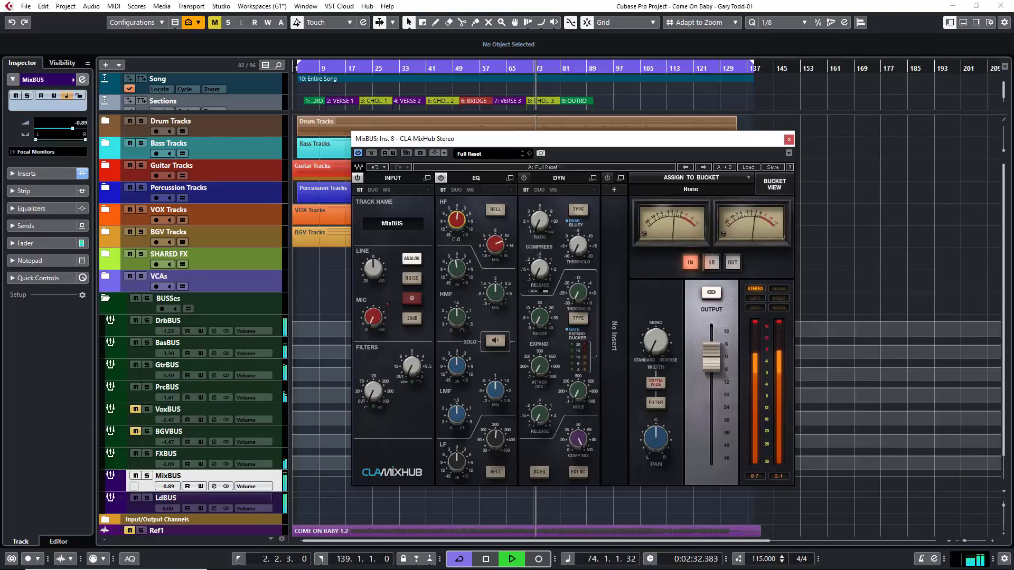
Turn on the EQ Solo function and audition the HMF band through its gain knob.
click(495, 342)
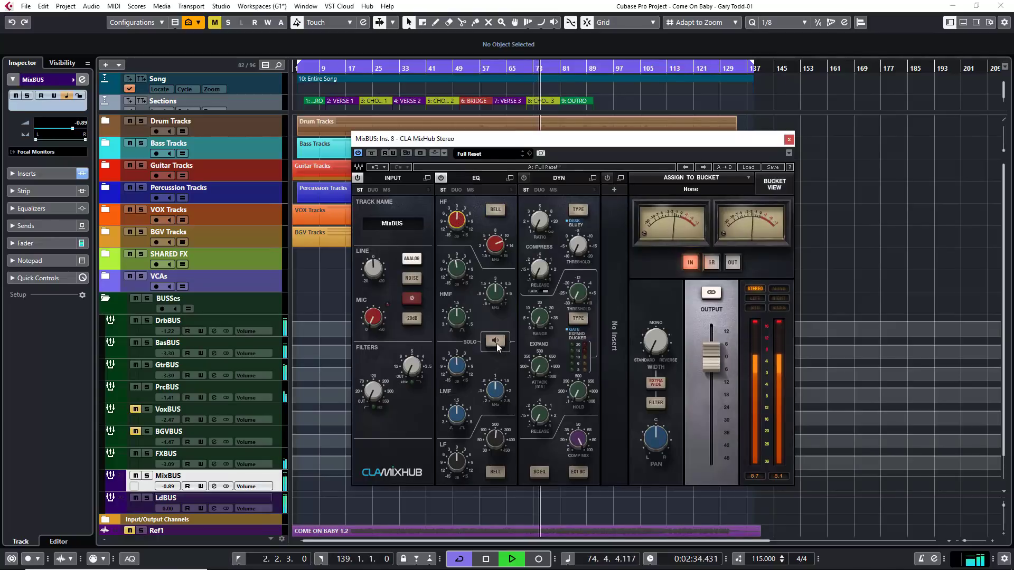
drag(457, 267, 456, 267)
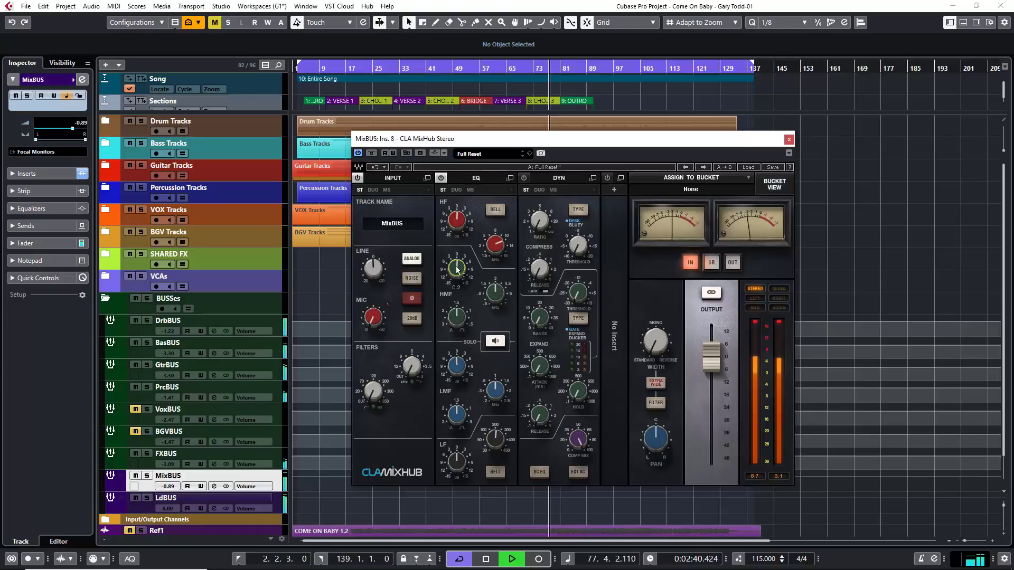
key(space)
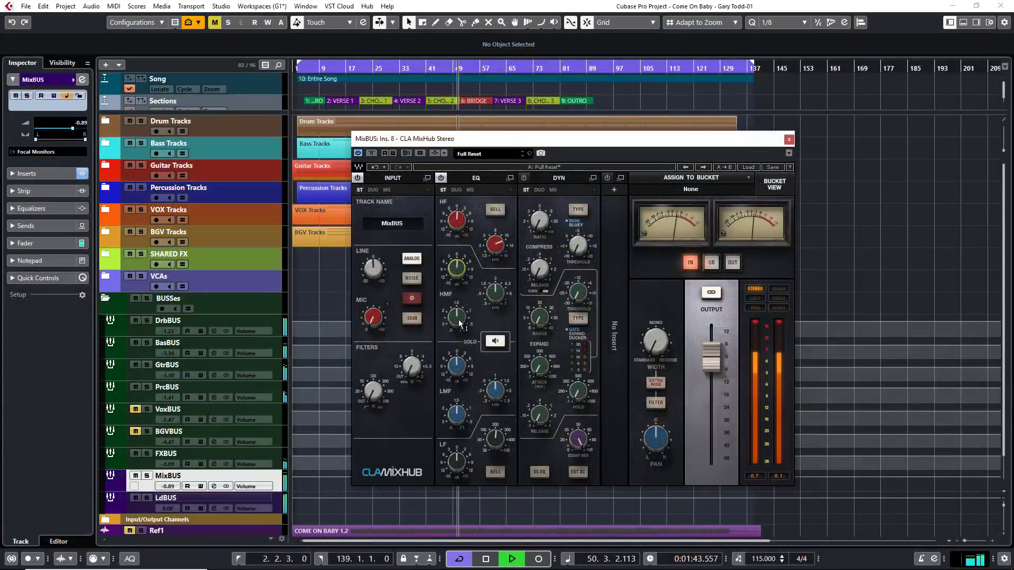
With EQ Solo engaged, audition the HMF and LMF bands through their bandwidth (Q) knobs.
click(458, 319)
drag(457, 317, 457, 326)
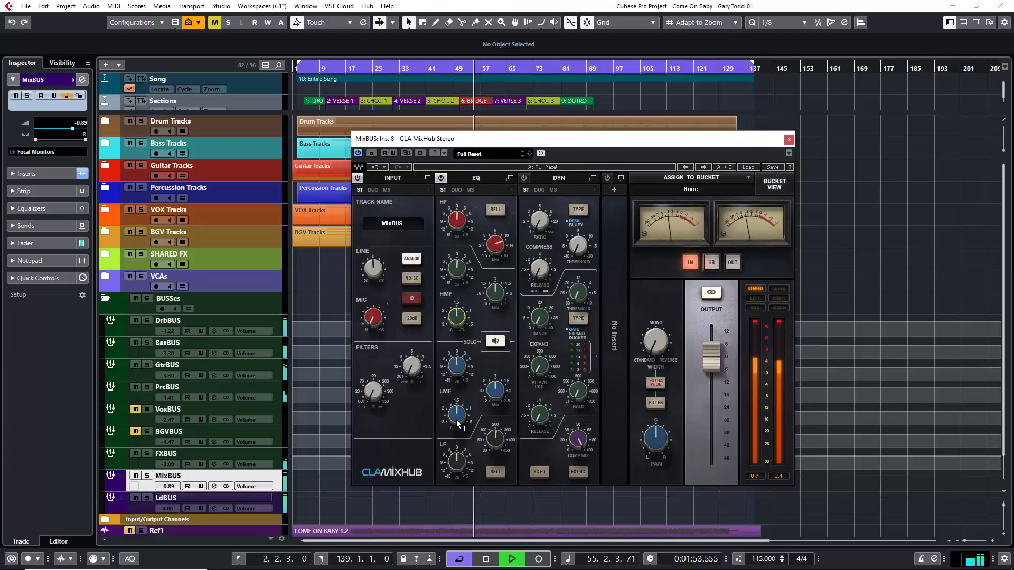
drag(457, 414, 456, 415)
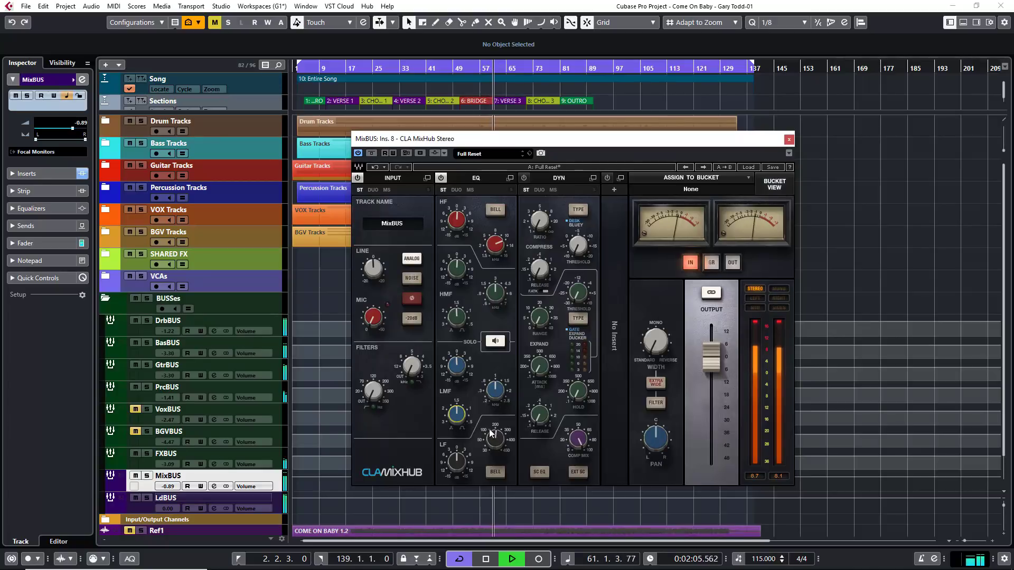
Raise the compressor ratio and lower its threshold to about -16.10 dB with the VU meters set to gain reduction (GR).
key(space)
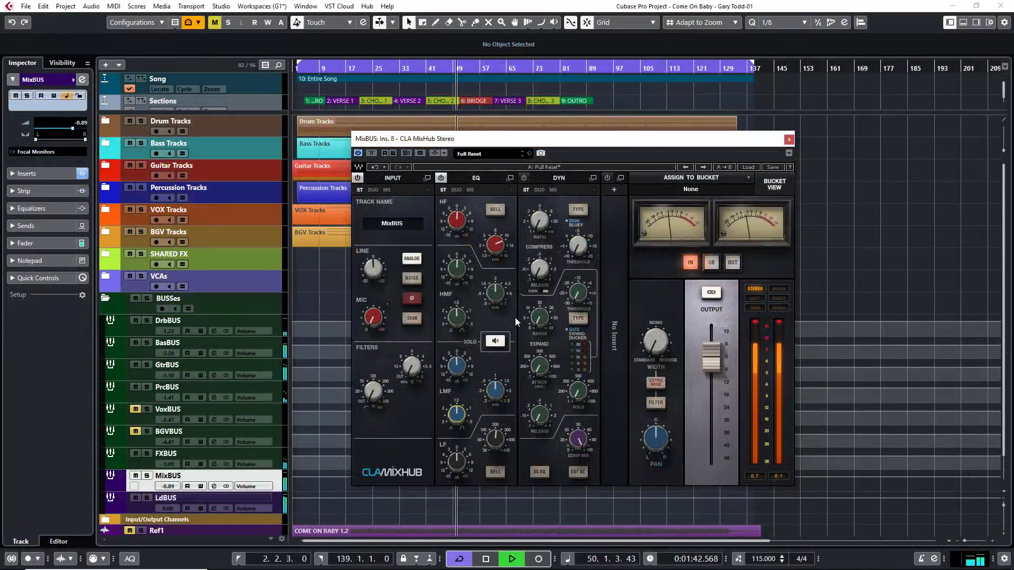
drag(538, 225, 538, 222)
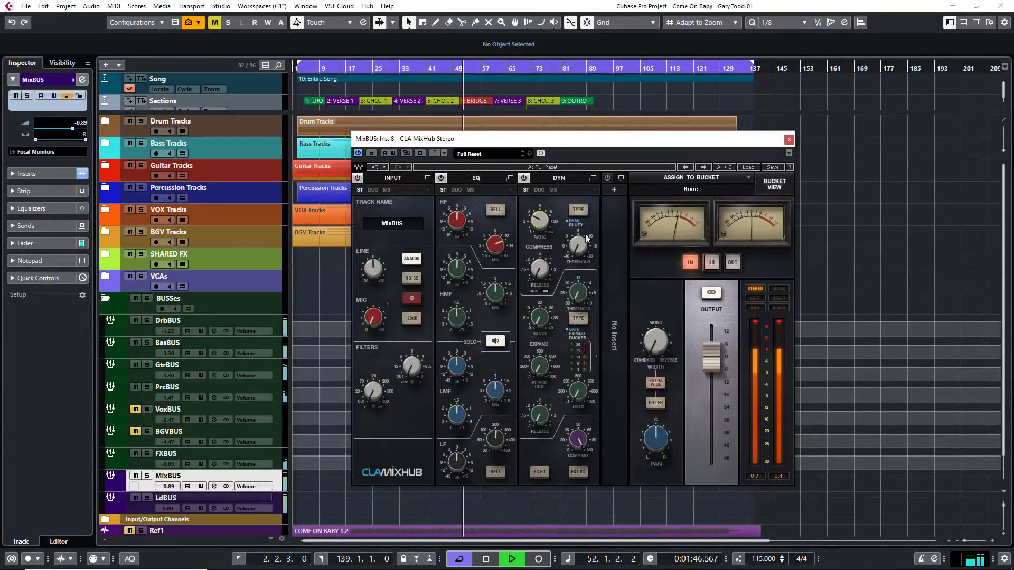
click(580, 244)
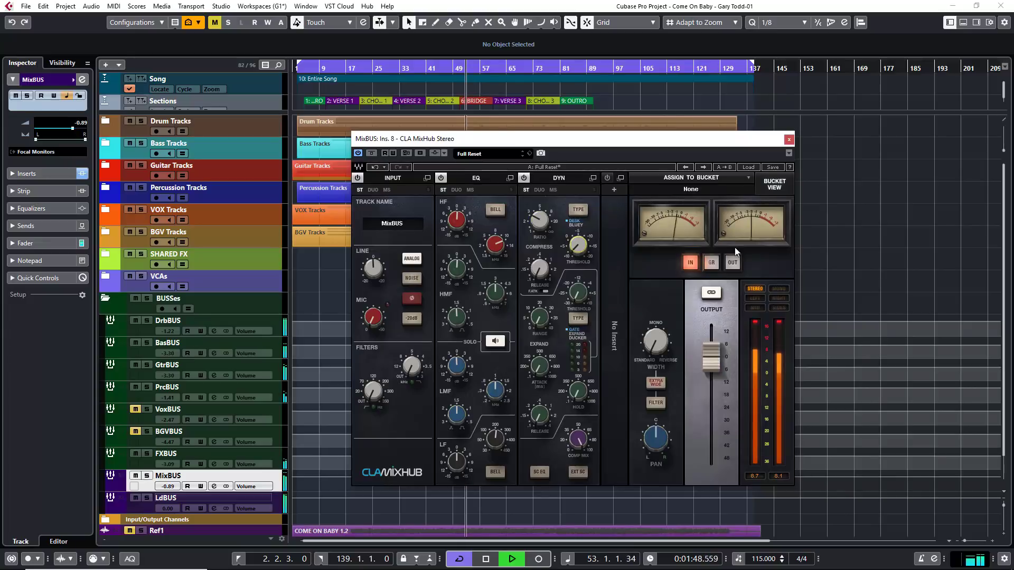
click(712, 262)
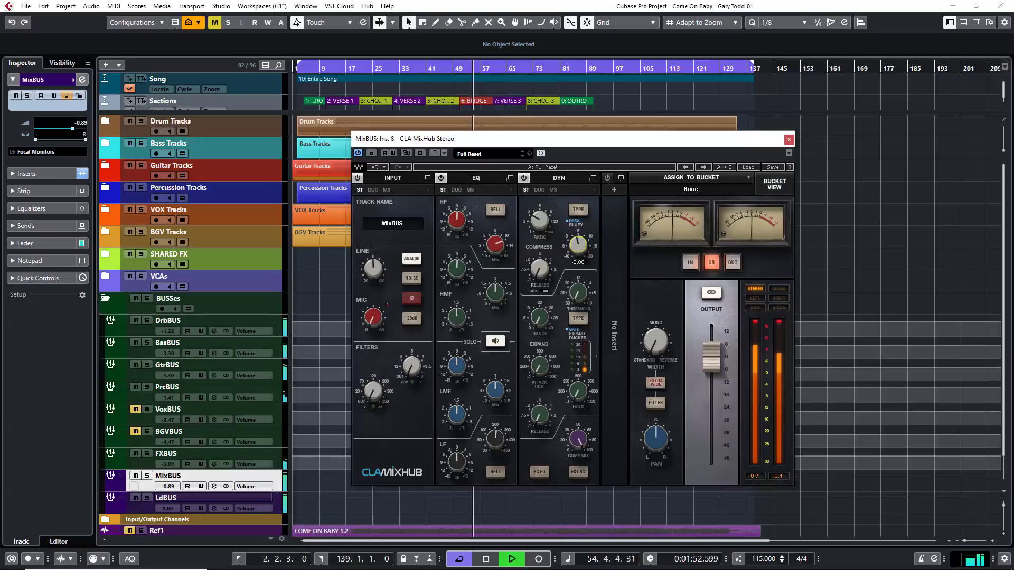
drag(578, 244, 578, 271)
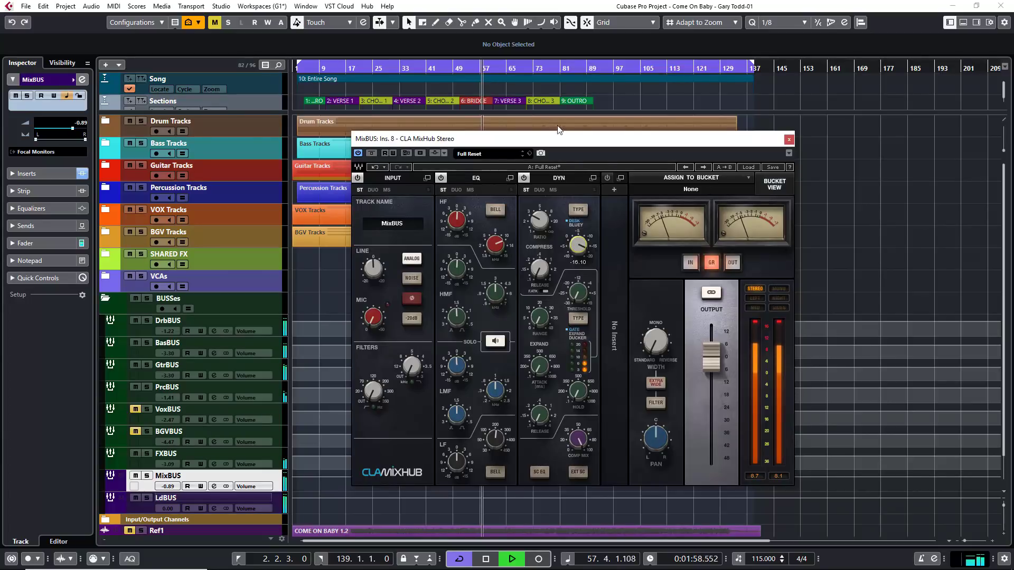
Set the compressor ratio to about 5.1:1 and try its fast attack switch and Release knob.
drag(538, 220, 538, 215)
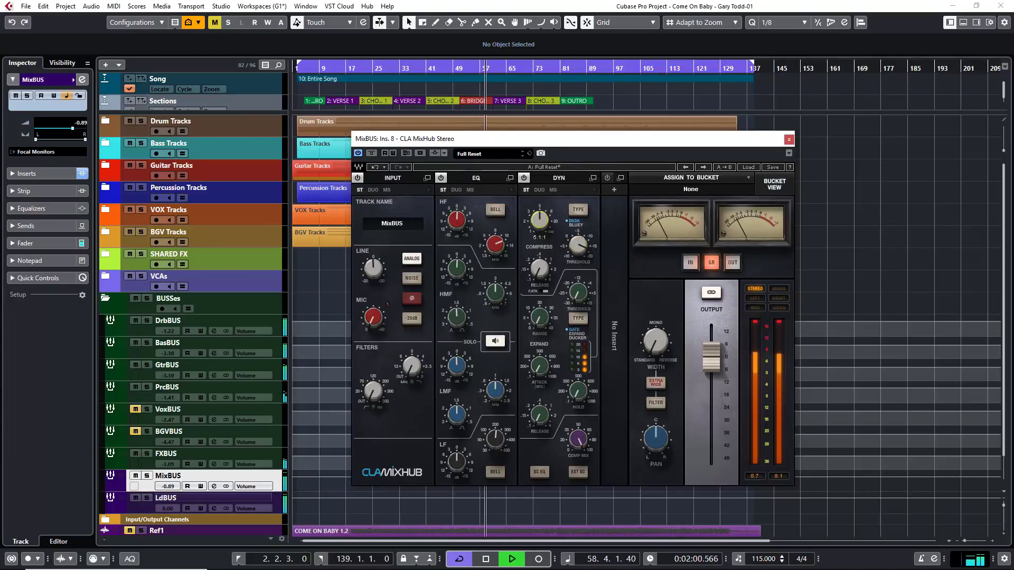
click(544, 292)
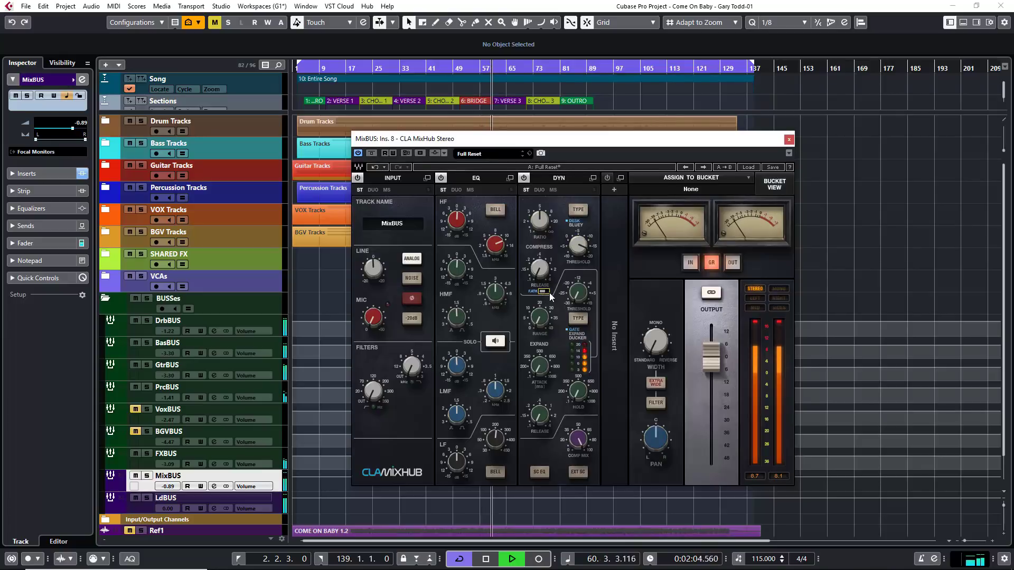
mouse_move(539, 269)
mouse_down()
mouse_move(538, 254)
mouse_move(538, 266)
mouse_up()
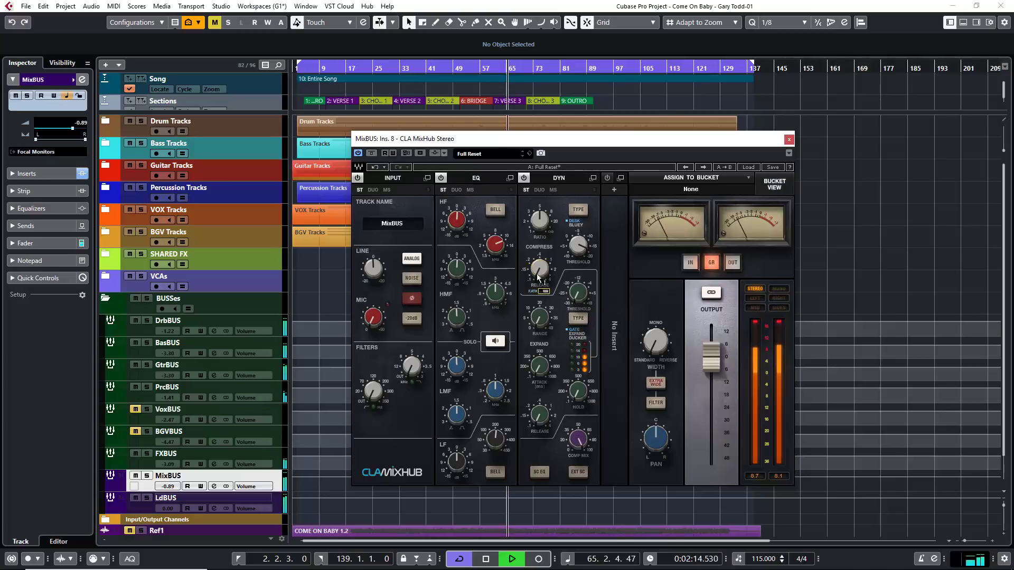
Adjust the compressor's Release knob and set its ratio to about 7.9:1.
drag(537, 273, 537, 288)
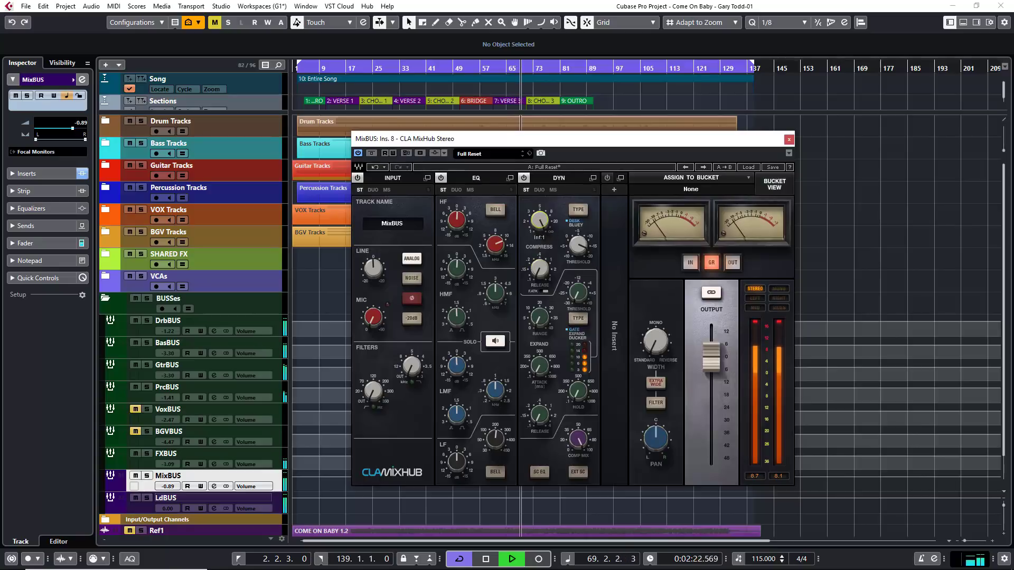
mouse_move(539, 220)
mouse_down()
mouse_move(539, 233)
mouse_move(540, 223)
mouse_up()
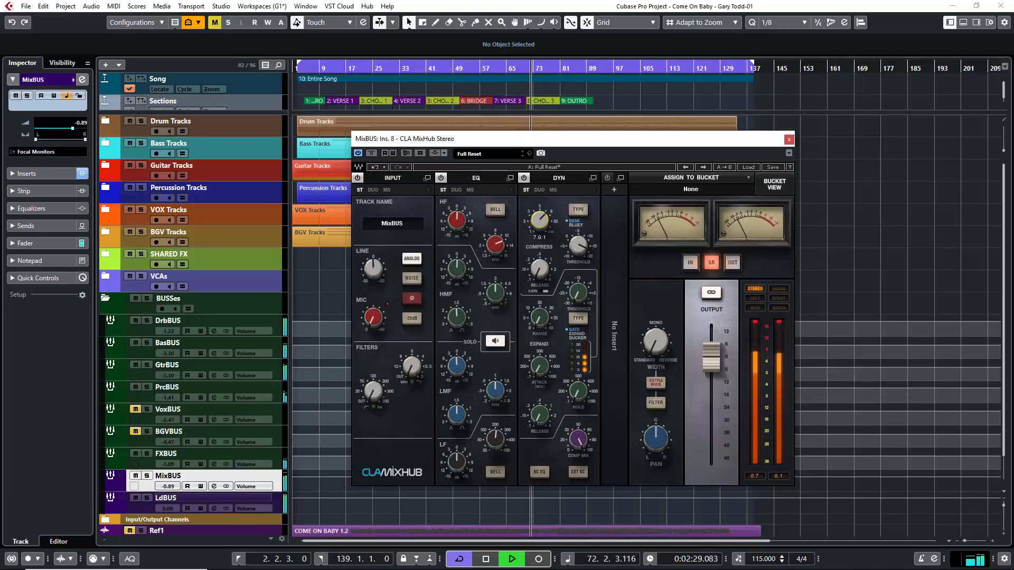
Switch the compressor type to Bluey and compare it with the Dynamics section bypassed, leaving the section enabled.
click(578, 211)
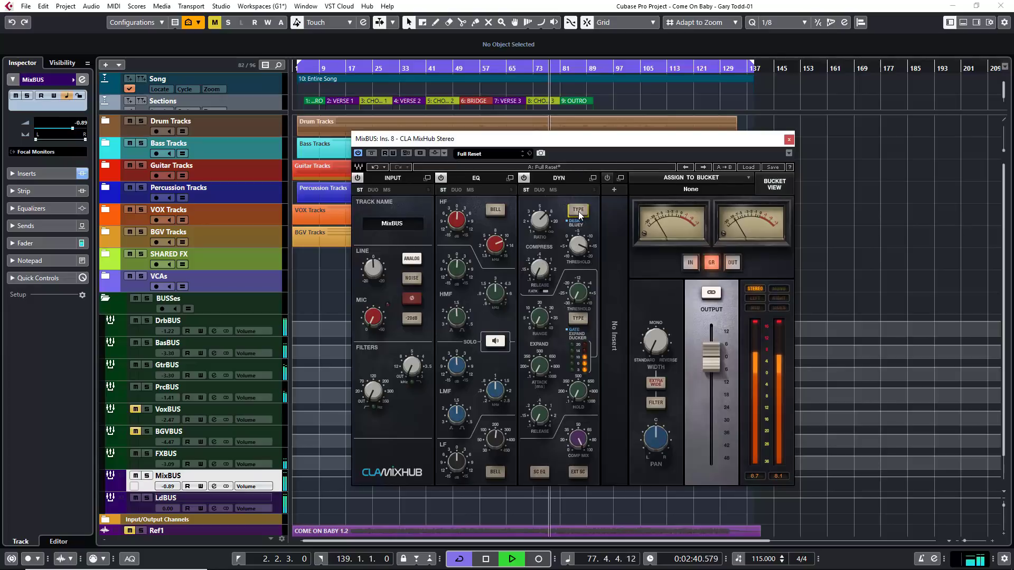
click(579, 212)
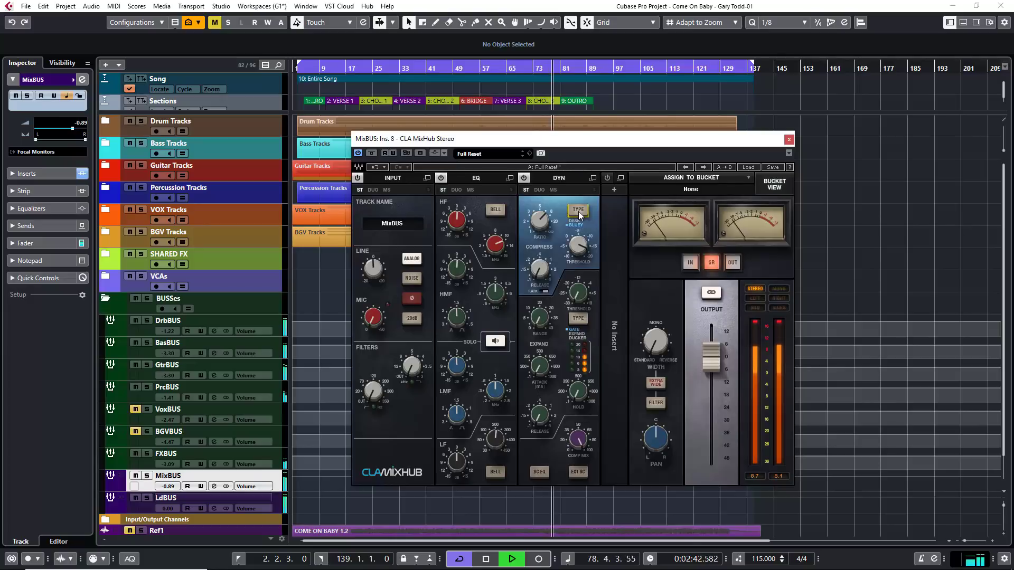
click(525, 180)
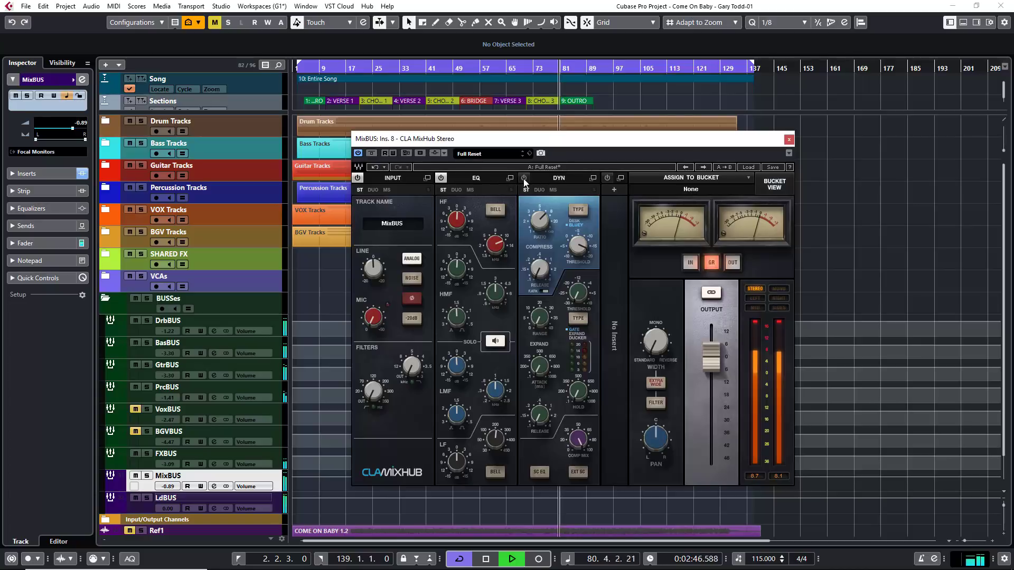
click(524, 179)
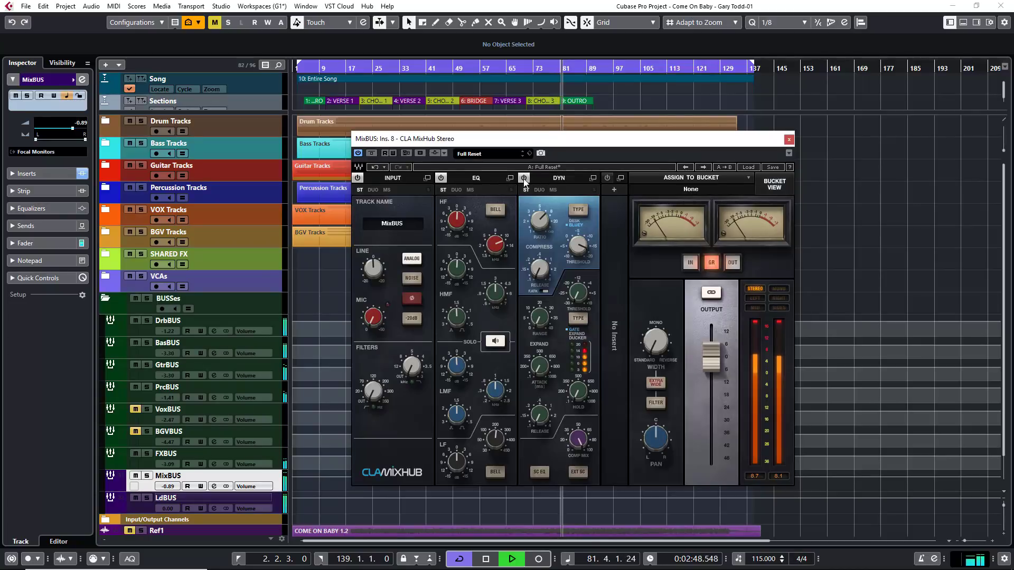
Try the DUO and MS modes of the Dynamics section, returning it to ST.
click(540, 190)
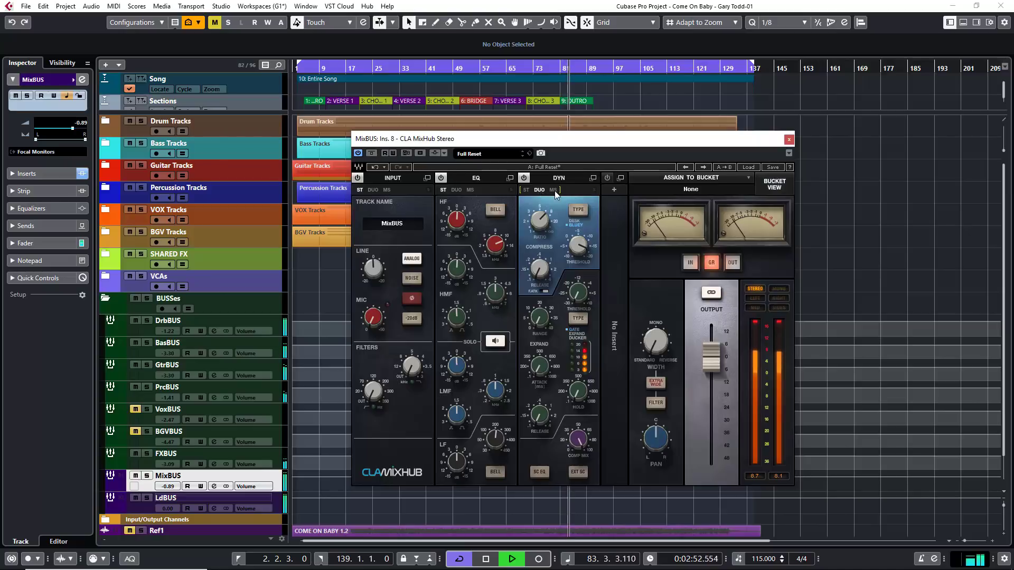
click(553, 191)
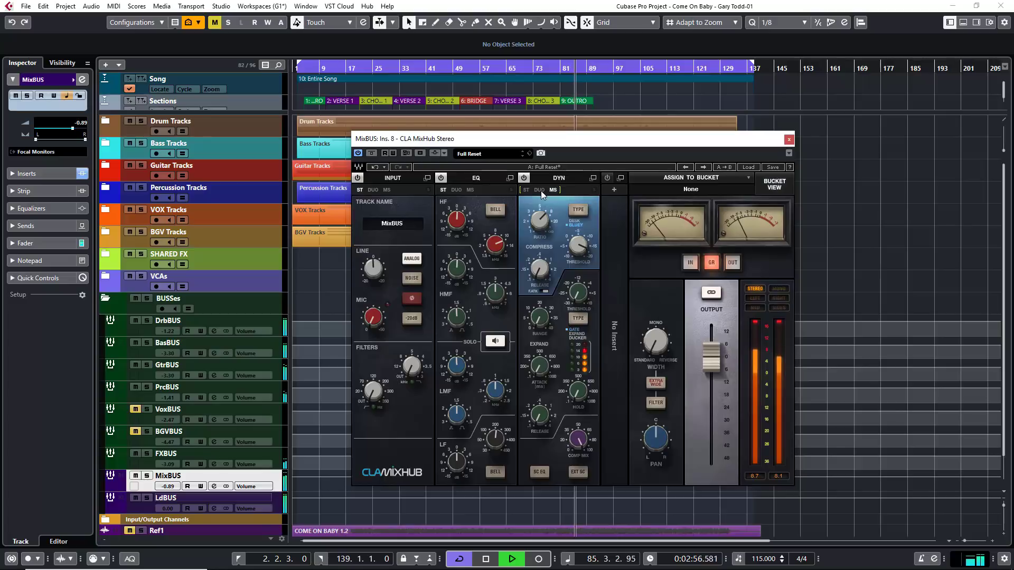
click(541, 191)
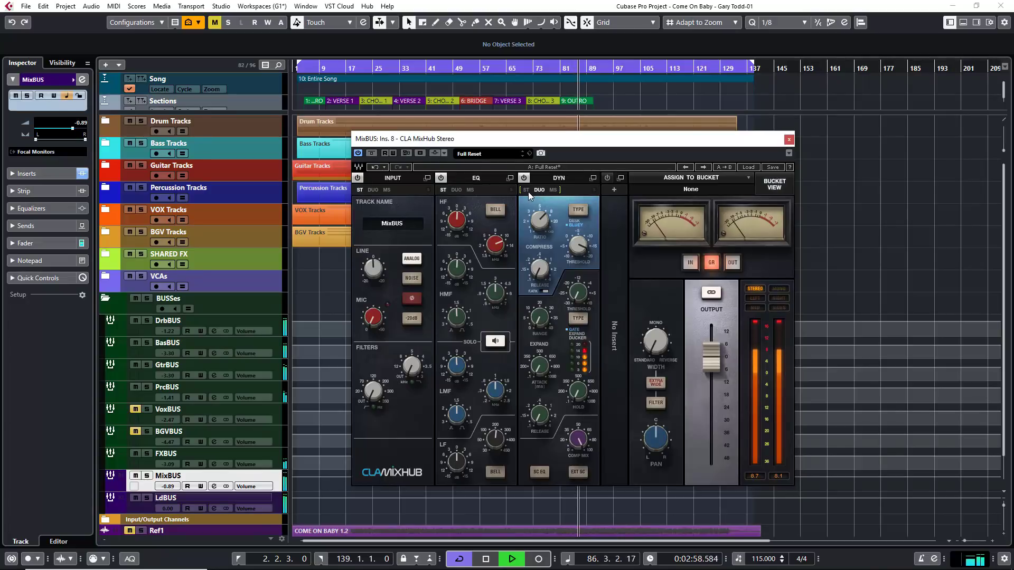
click(528, 192)
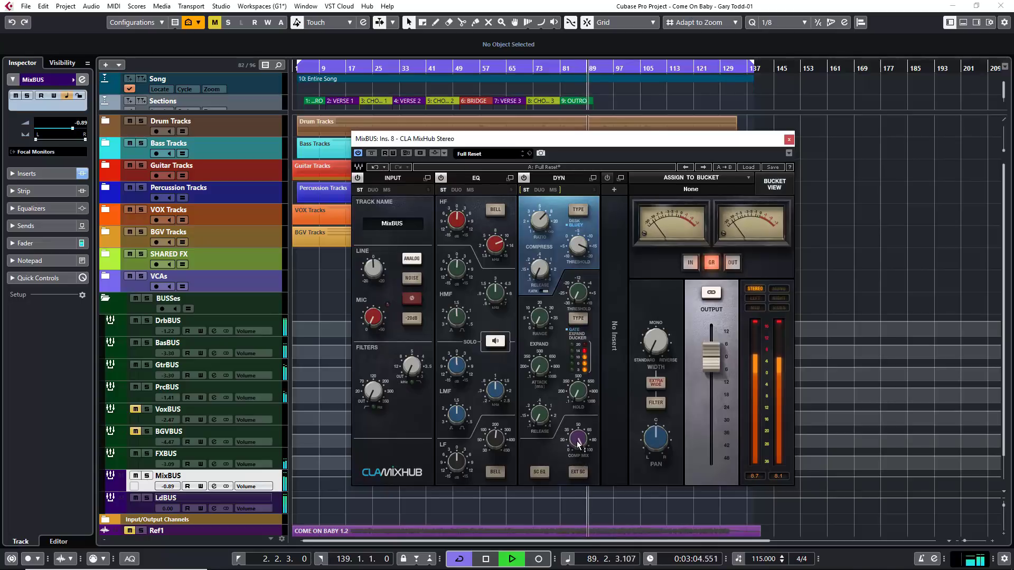
Audition the Comp Mix knob on the Bluey compressor, comparing it with the Dynamics section bypassed.
drag(579, 445, 620, 328)
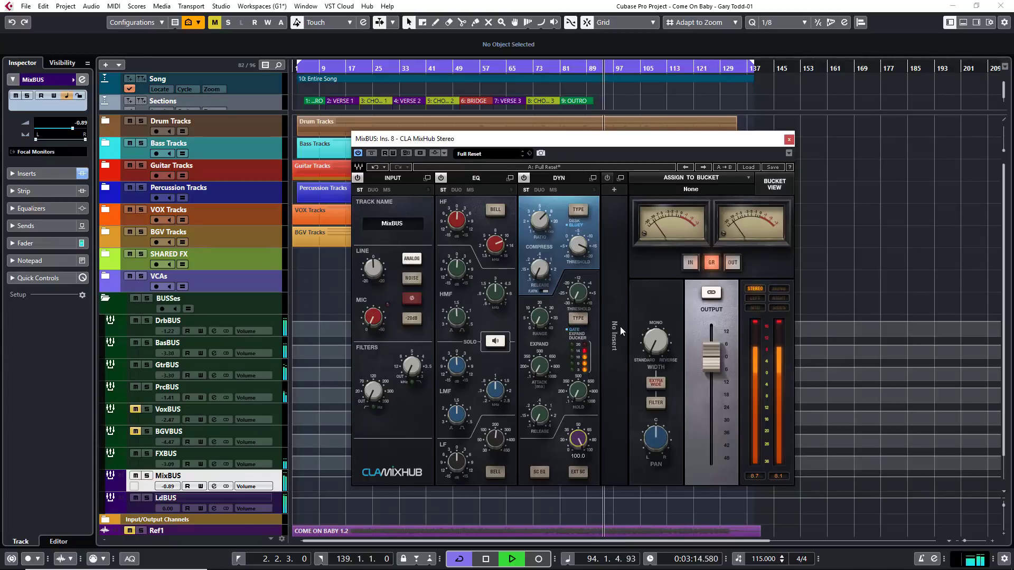
drag(578, 439, 581, 448)
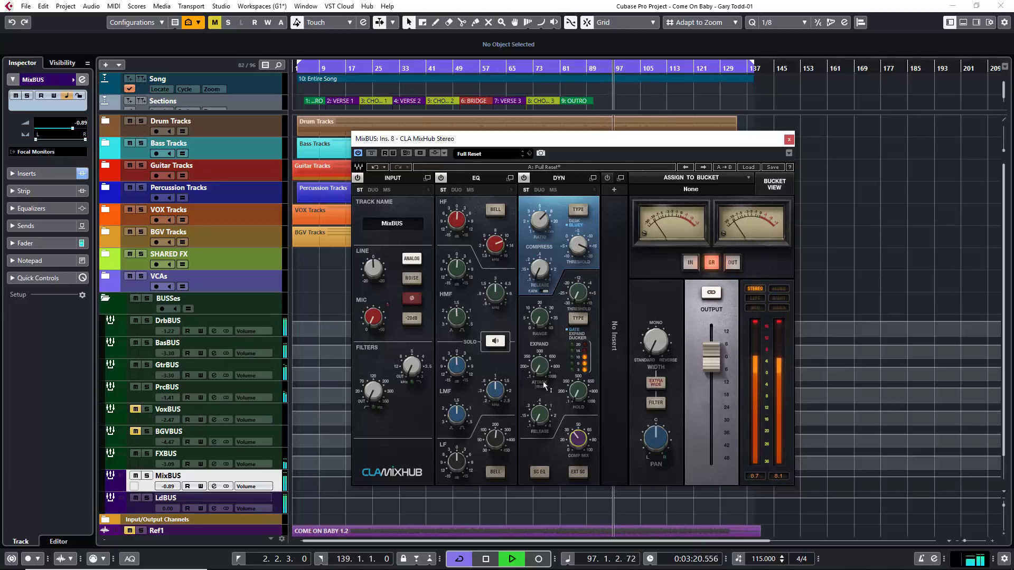
click(524, 178)
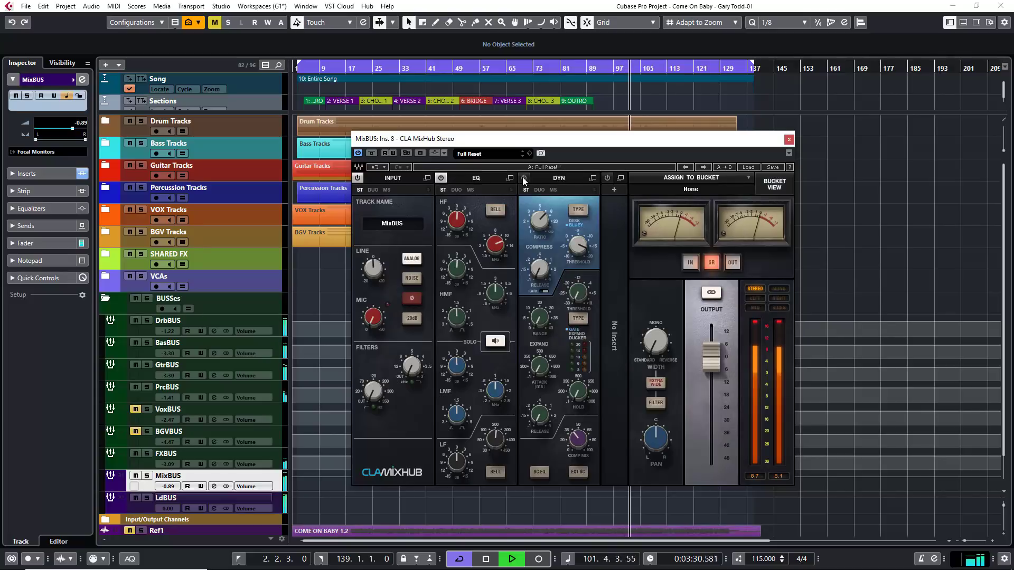
click(523, 179)
drag(578, 438, 578, 423)
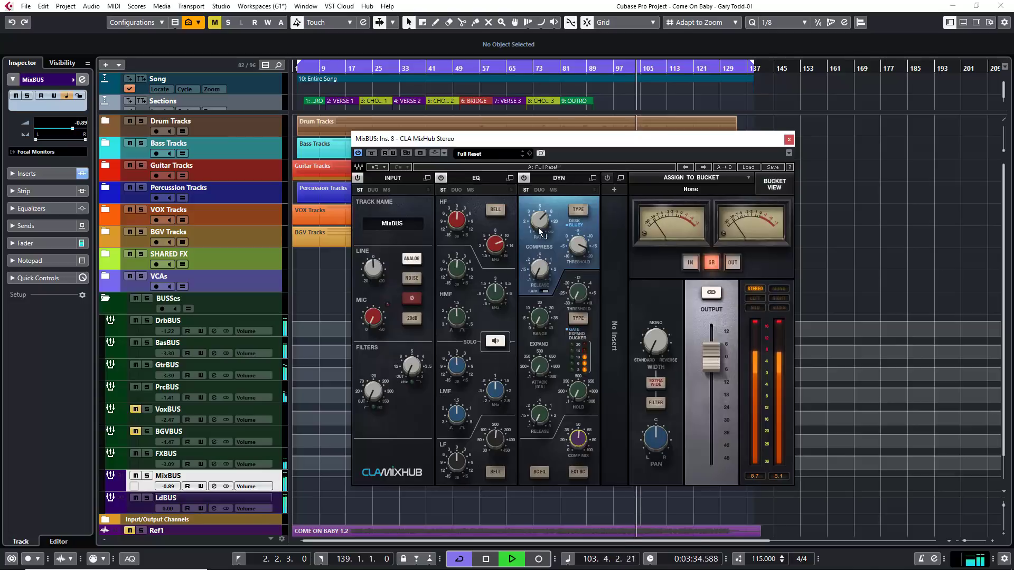
click(523, 178)
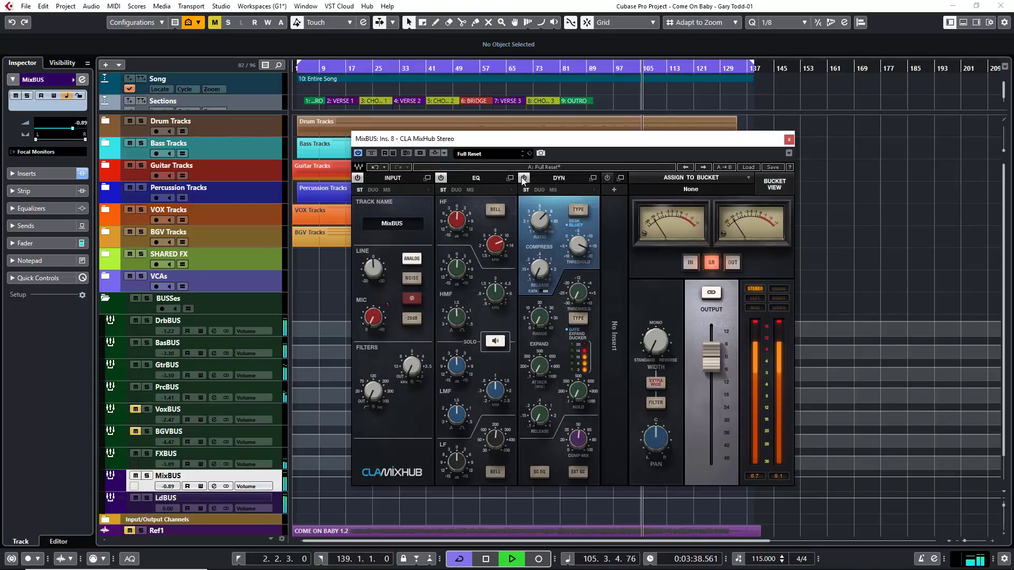
Switch the compressor type to Desk and compare it with the Dynamics section bypassed.
click(583, 211)
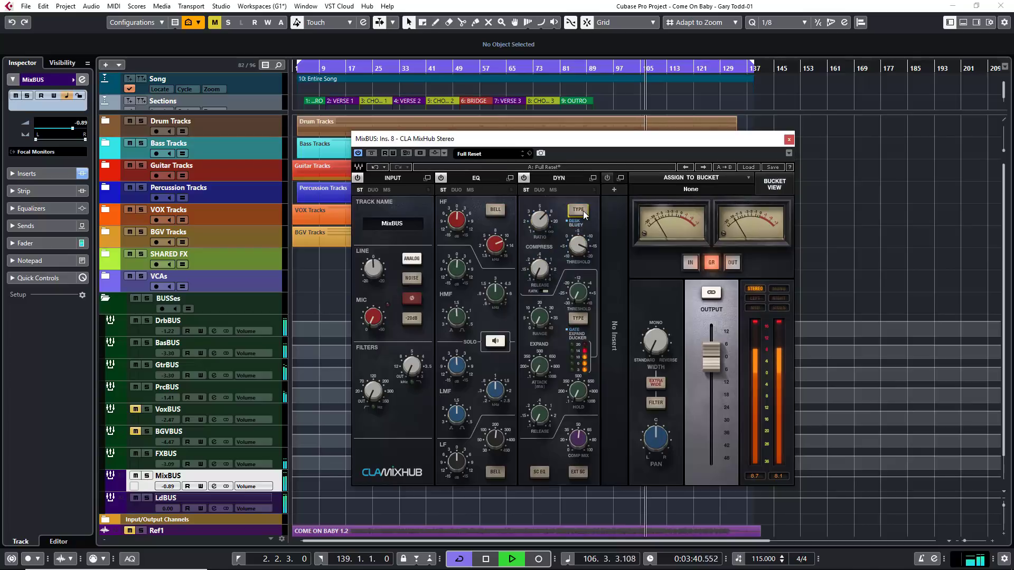
click(524, 179)
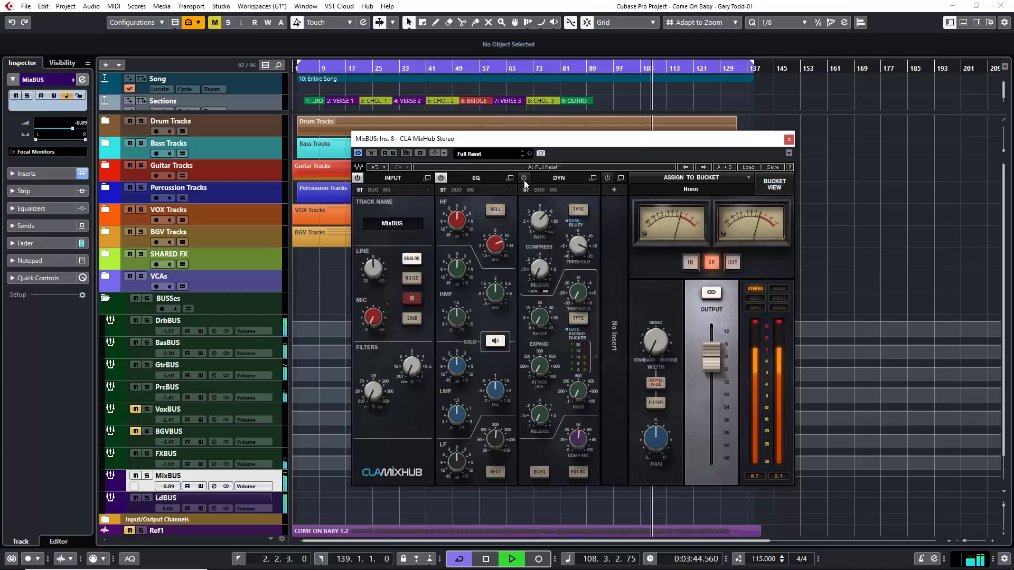
click(524, 178)
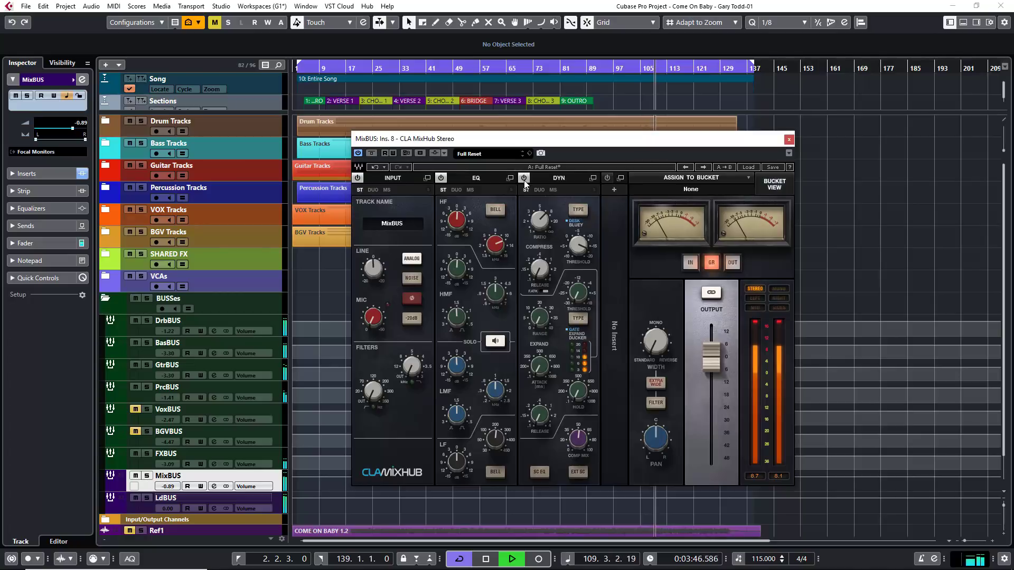
Try a 4.0:1 ratio and the fast attack switch, set the ratio to about 7.9:1 and switch the compressor type to Bluey.
click(543, 223)
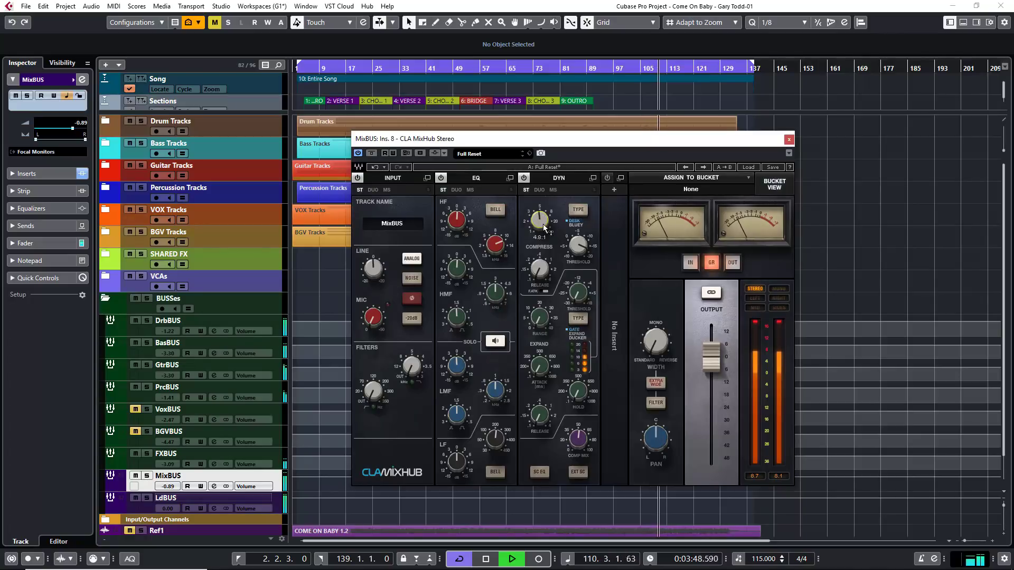
click(540, 292)
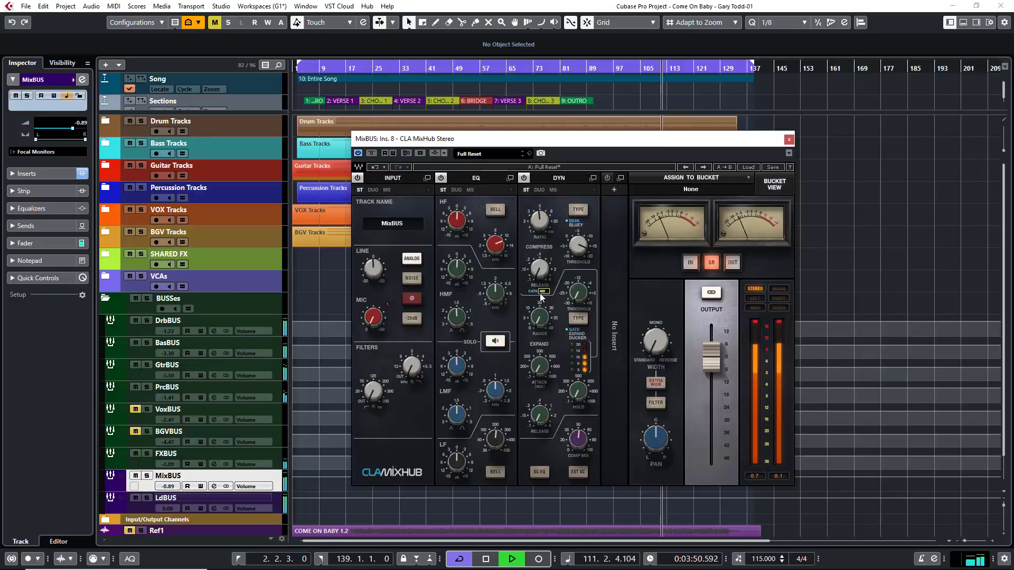
click(540, 220)
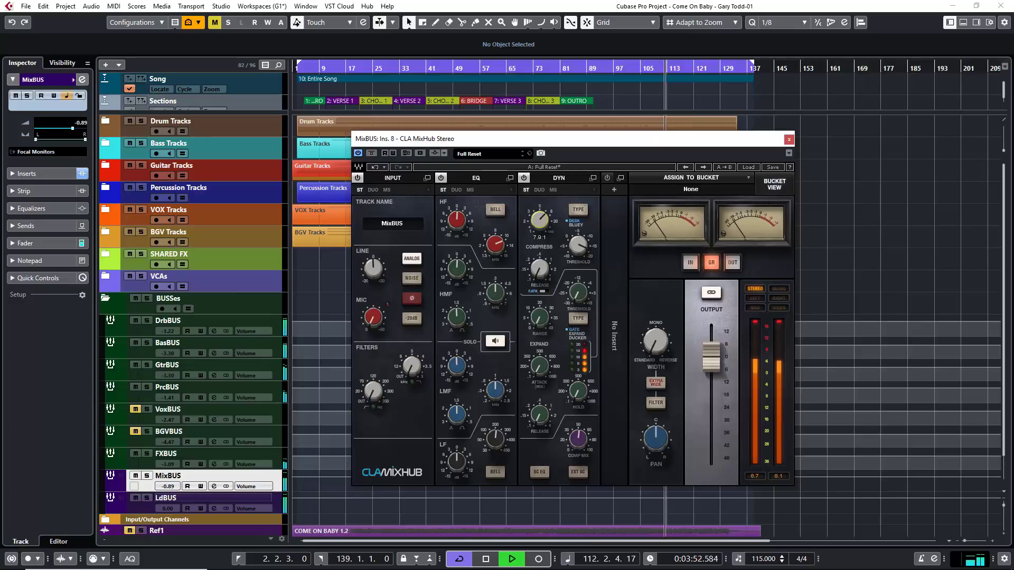
click(575, 210)
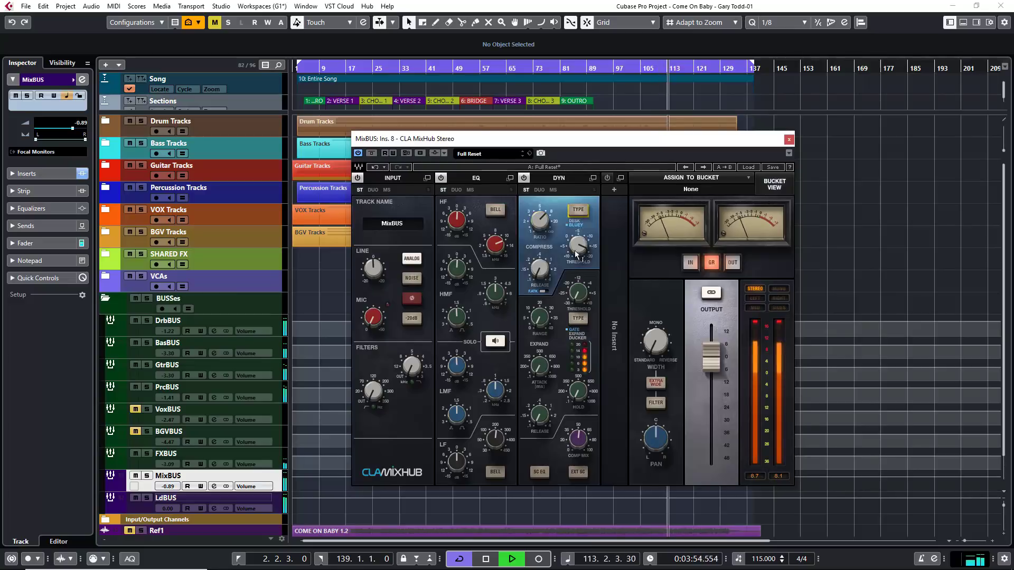
Restart playback from around bar 50 with Comp Mix at 100, and adjust the Bluey compressor's ratio and release.
key(shift+b)
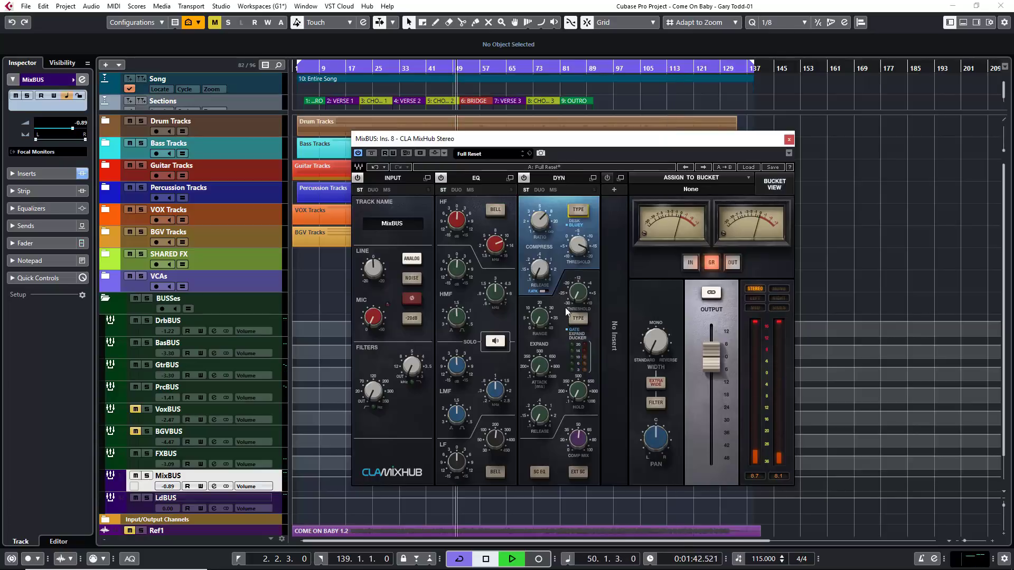
click(578, 438)
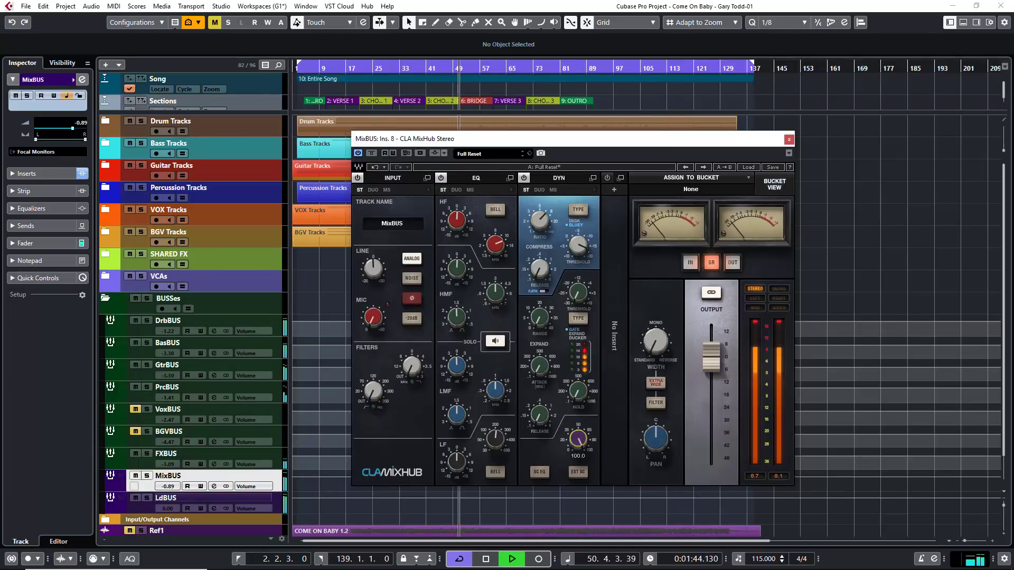
click(540, 224)
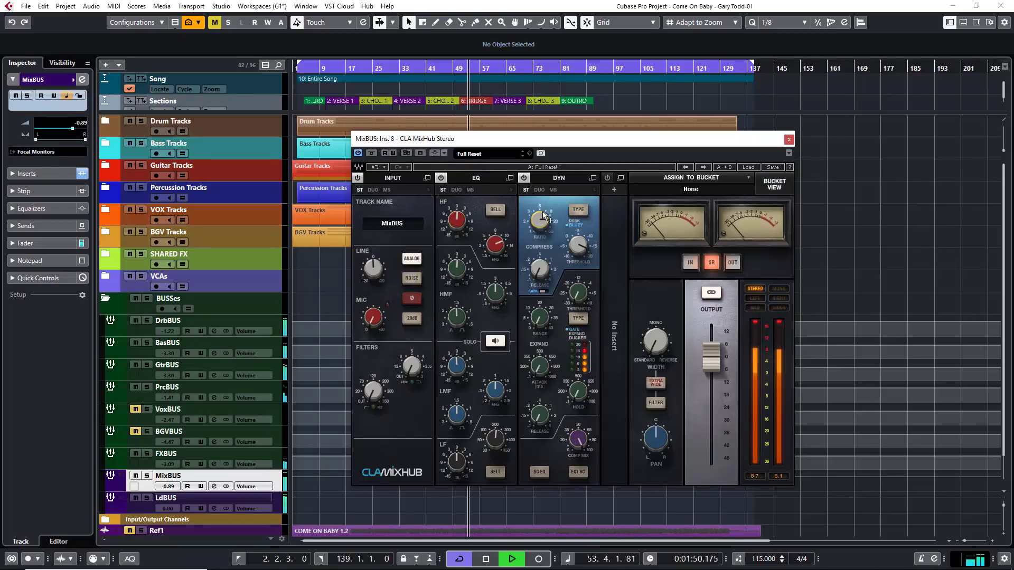
click(543, 271)
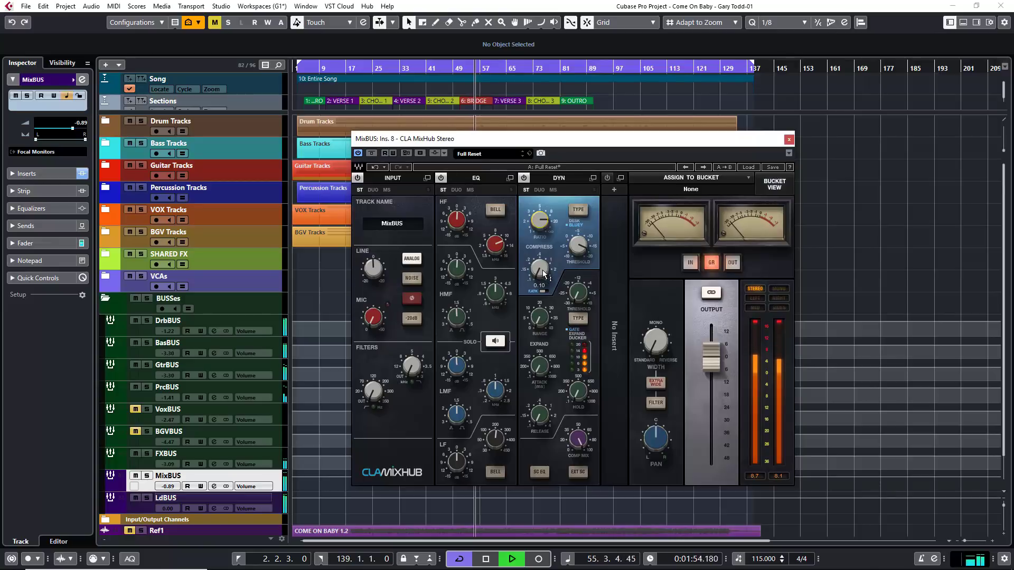
drag(543, 271, 542, 269)
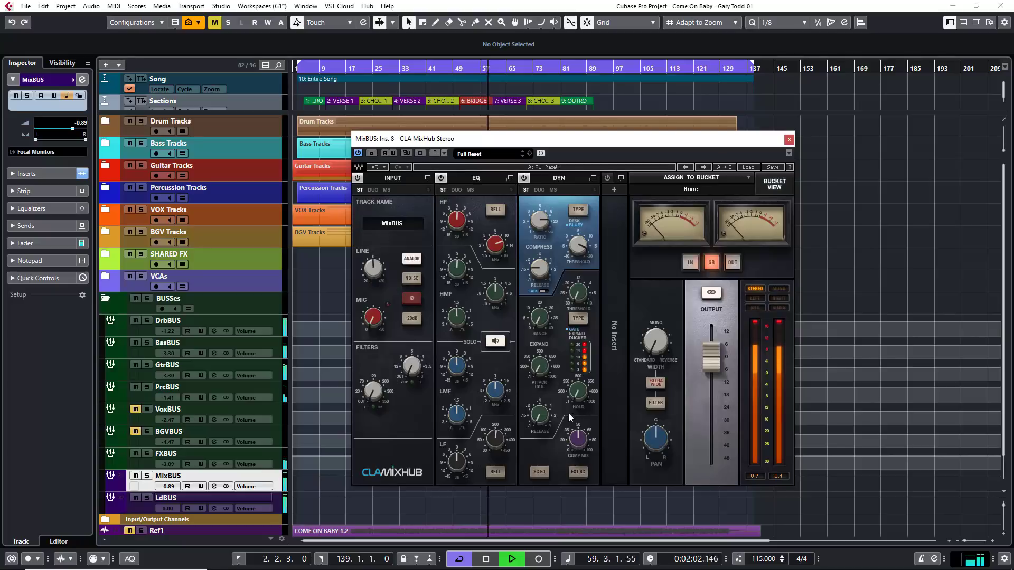
Compare the compression with the Dynamics section bypassed, first as Bluey and again with the compressor type switched to Desk.
click(524, 179)
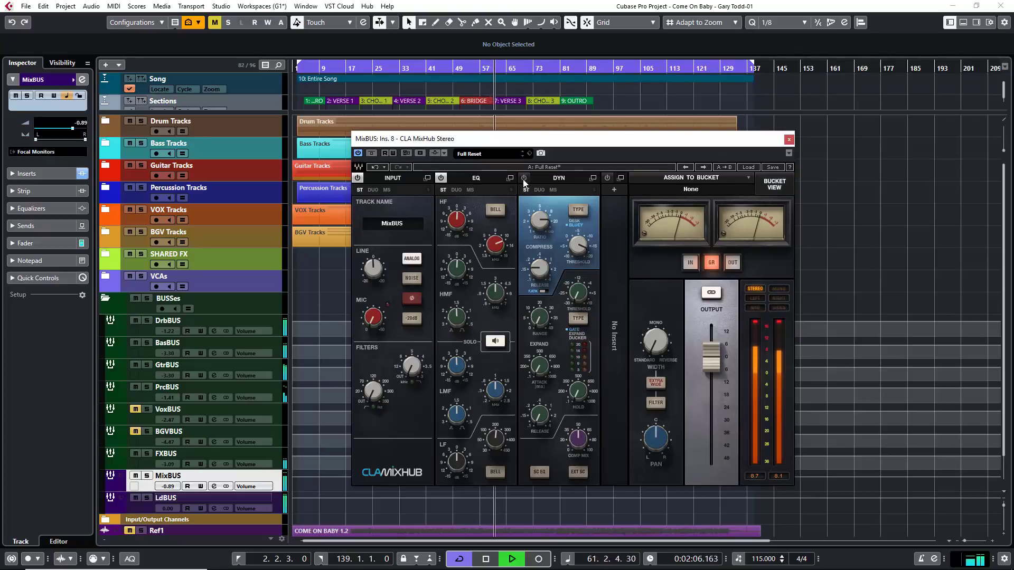
click(524, 177)
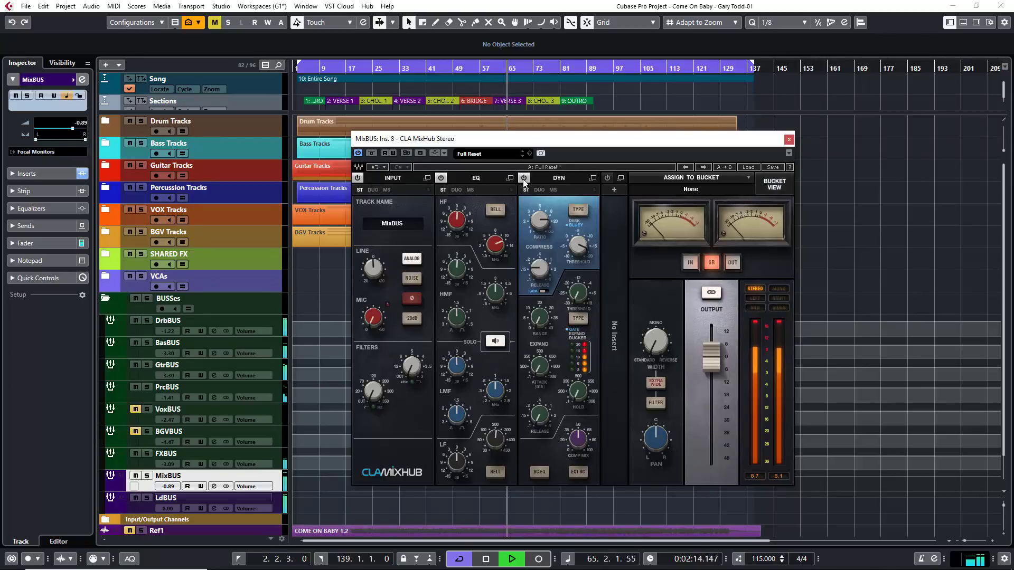
click(523, 178)
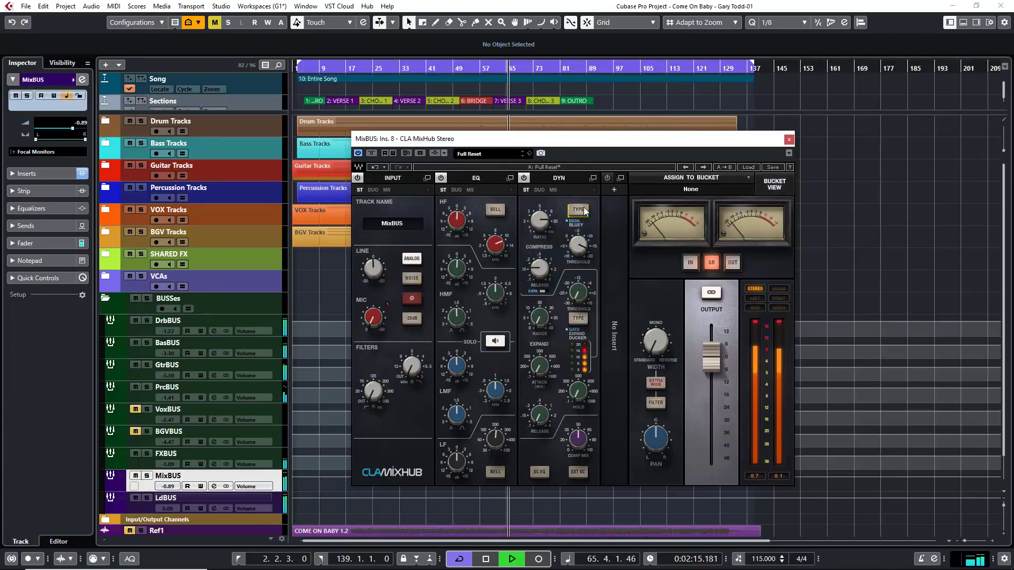
click(523, 177)
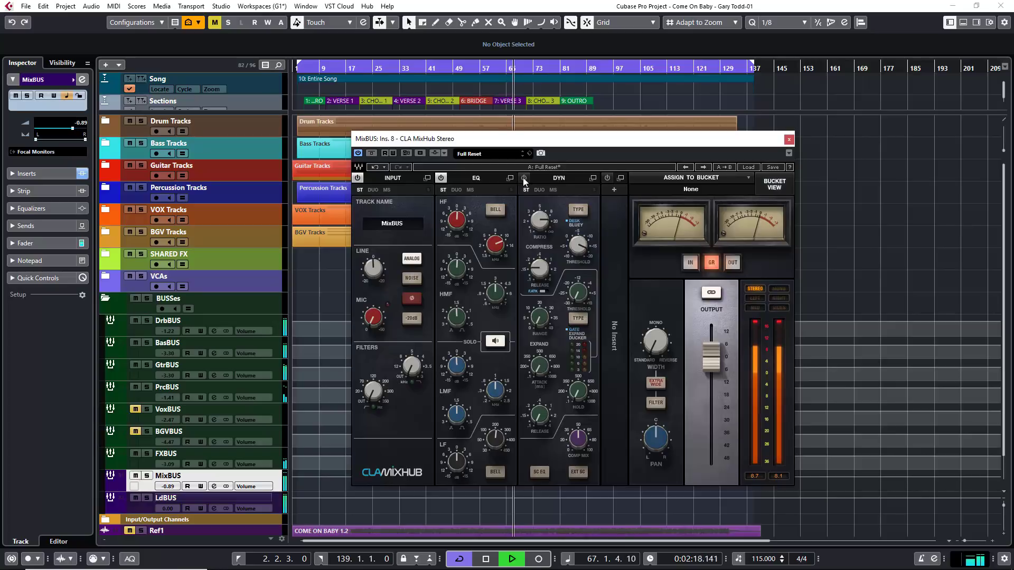
click(523, 177)
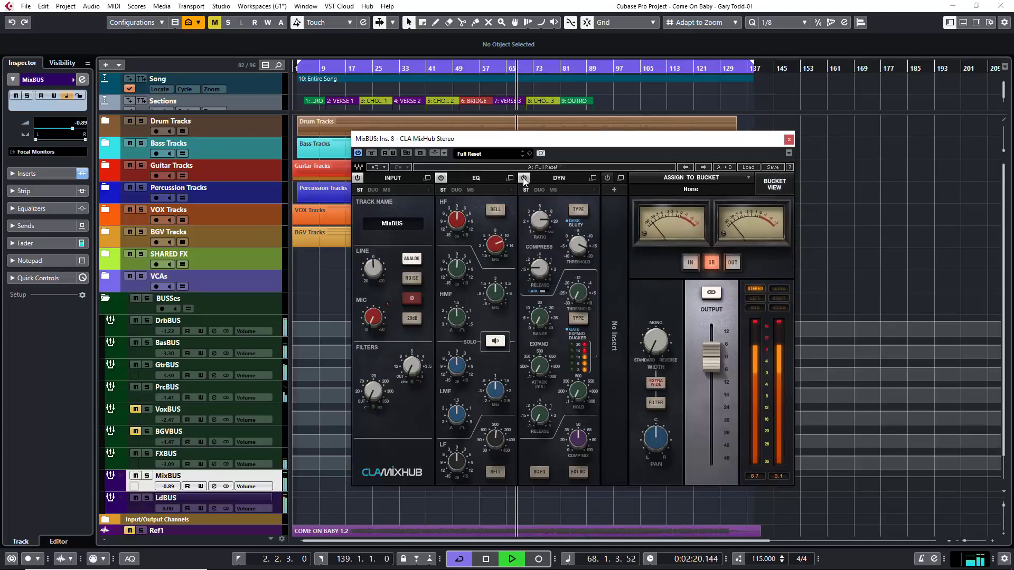
Stop playback and open the expanded Dynamics view with its sidechain filter, EQ and routing controls.
key(space)
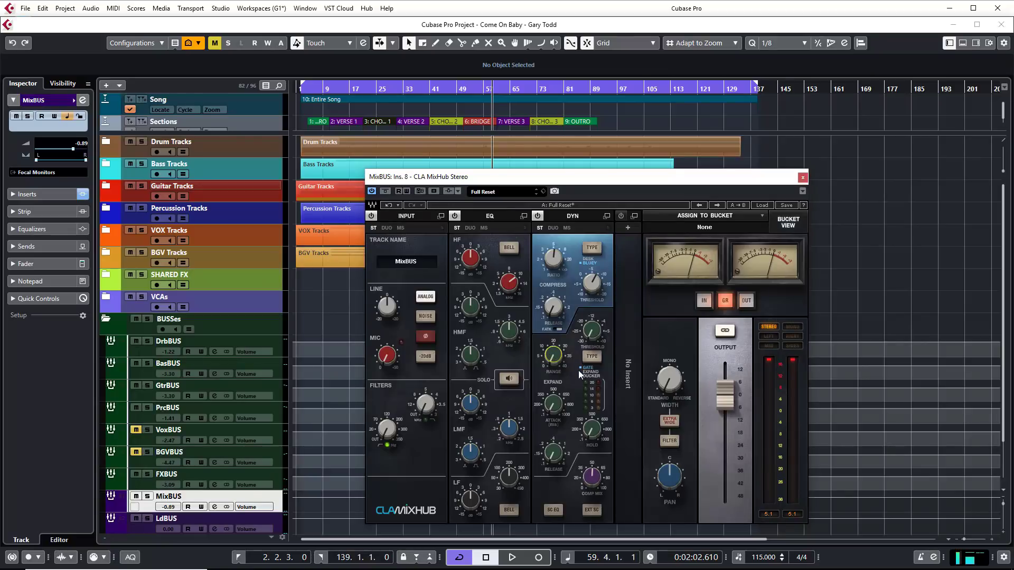
click(553, 510)
click(607, 216)
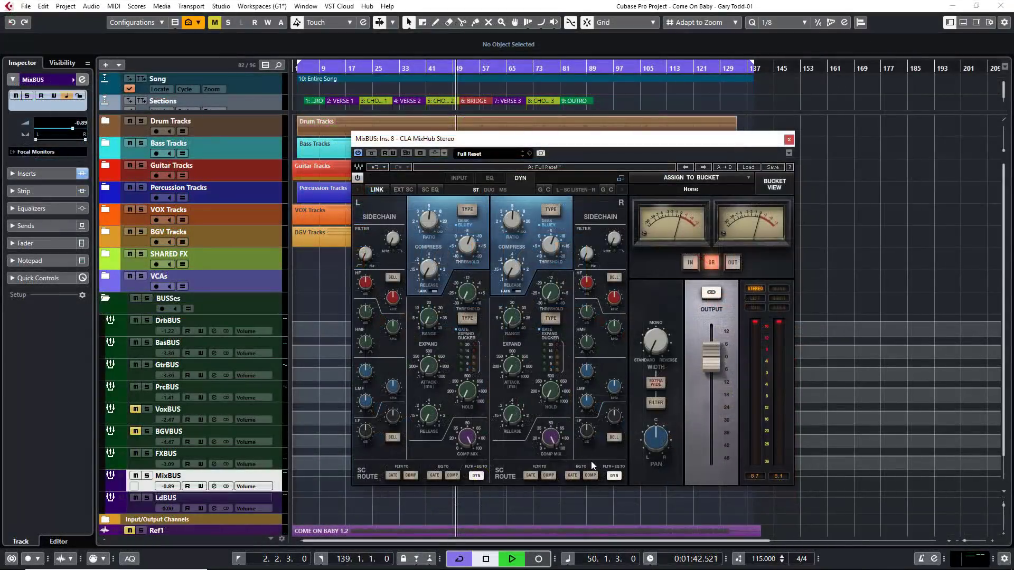
mouse_move(586, 438)
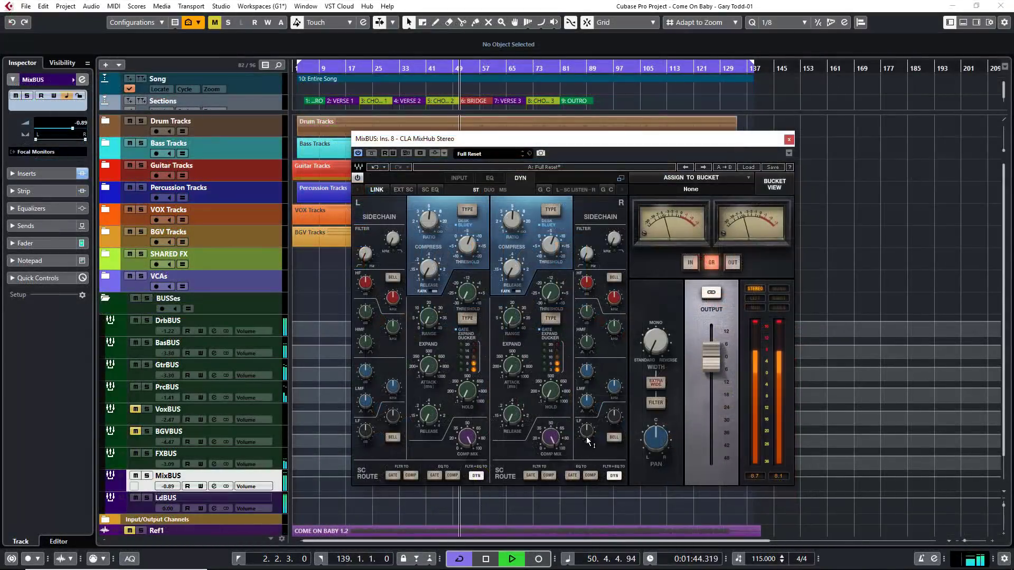
Try raising the sidechain EQ's LF gain, then route the sidechain filter to the compressor and adjust it to about 3.0 kHz.
drag(587, 440, 587, 417)
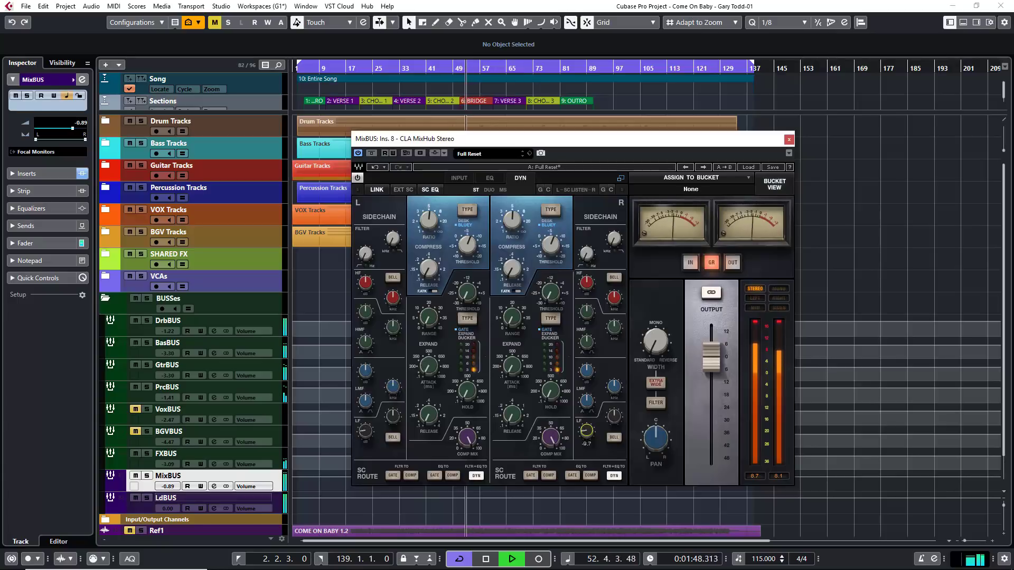
drag(587, 417, 587, 441)
click(549, 475)
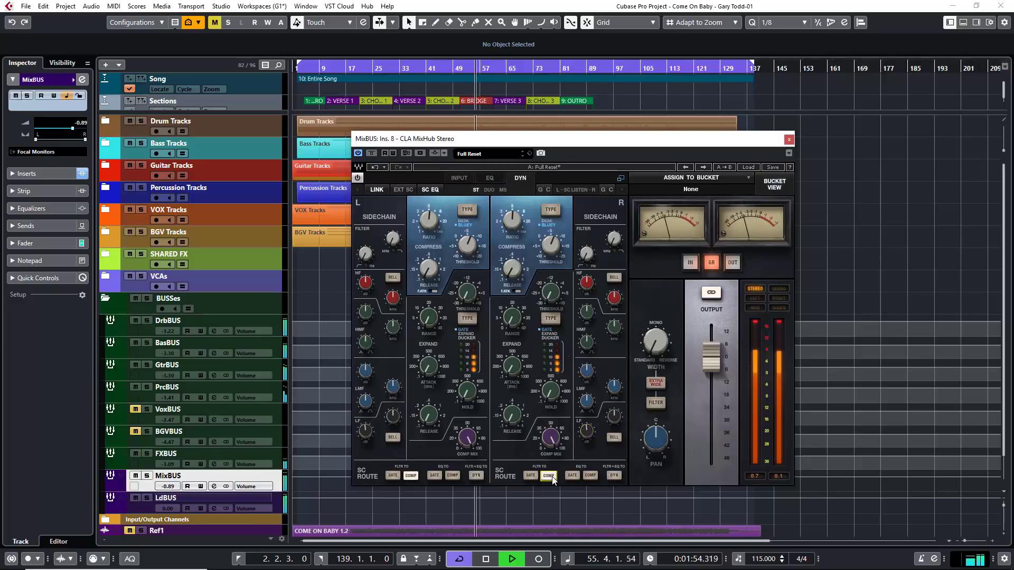
drag(586, 254, 615, 237)
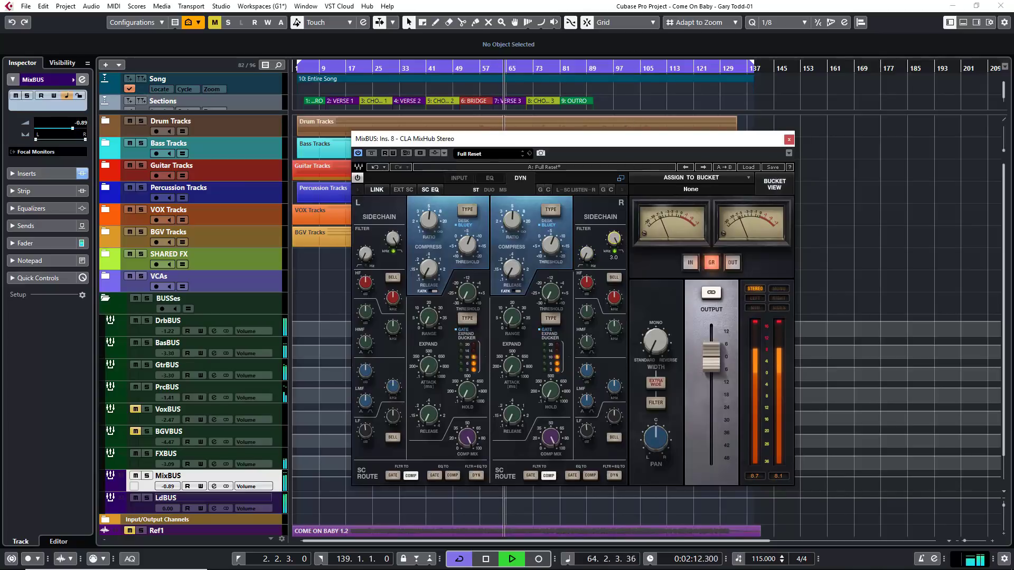
Route the sidechain EQ to the compressor, audition its HMF gain at about 5.7, and stop playback.
click(590, 476)
click(586, 313)
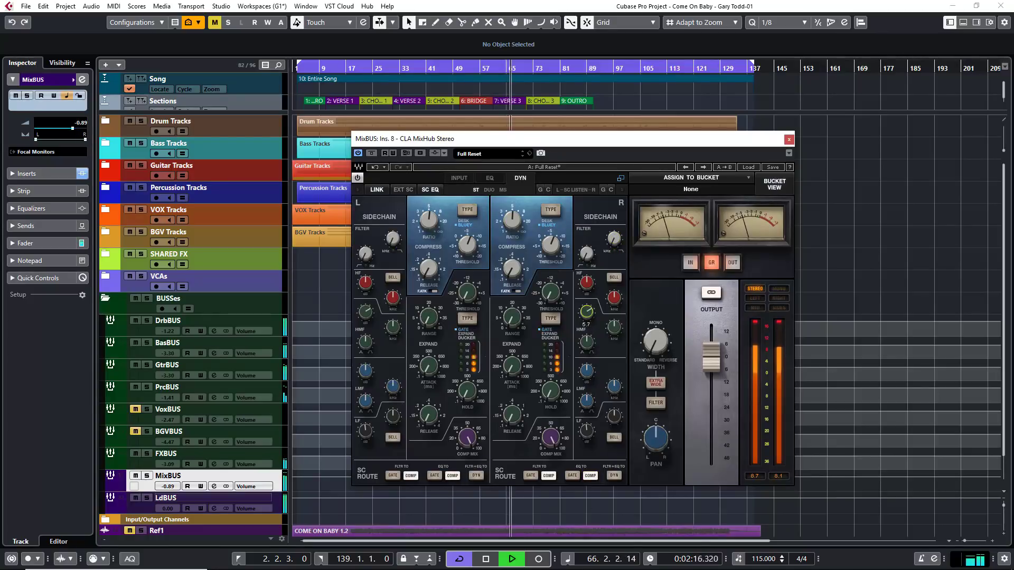
mouse_move(586, 312)
mouse_down()
mouse_move(586, 338)
mouse_move(586, 324)
mouse_up()
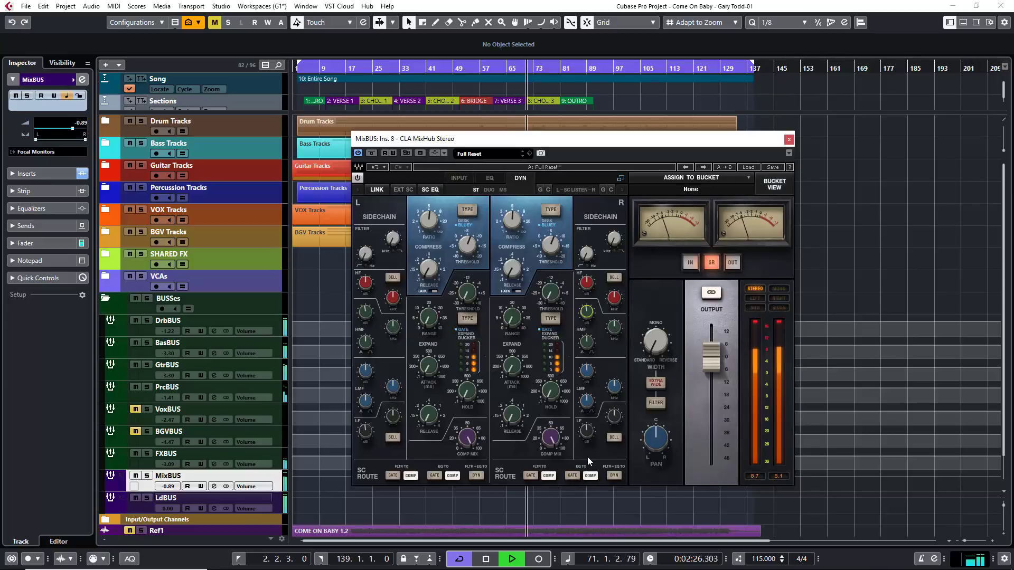
key(space)
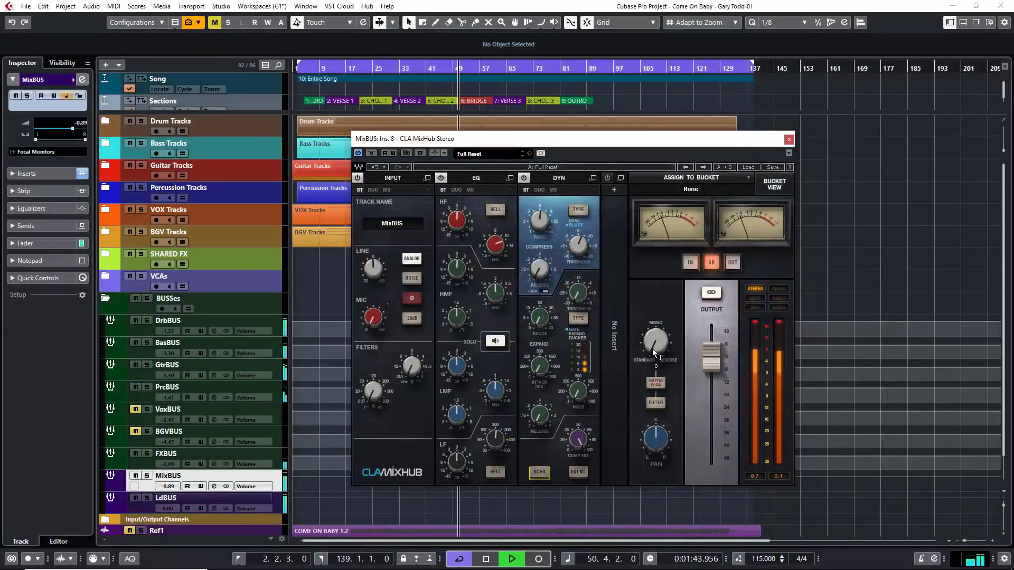
Audition the output width control on the mix bus, comparing Extra Wide and its Filter switched on and off.
mouse_move(652, 351)
mouse_down()
mouse_move(653, 359)
mouse_move(653, 312)
mouse_move(653, 365)
mouse_move(653, 326)
mouse_move(652, 365)
mouse_move(652, 349)
mouse_up()
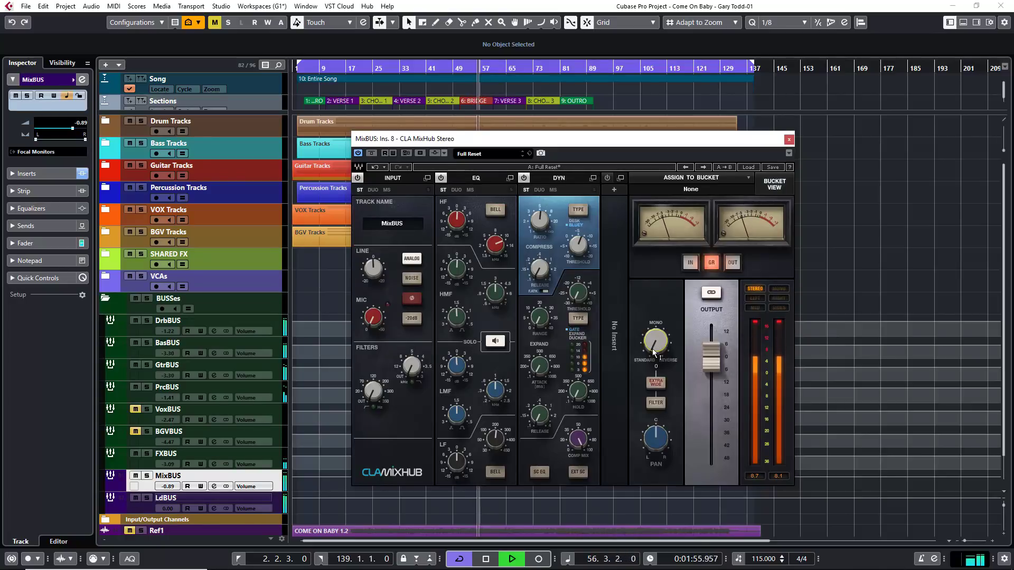
click(659, 386)
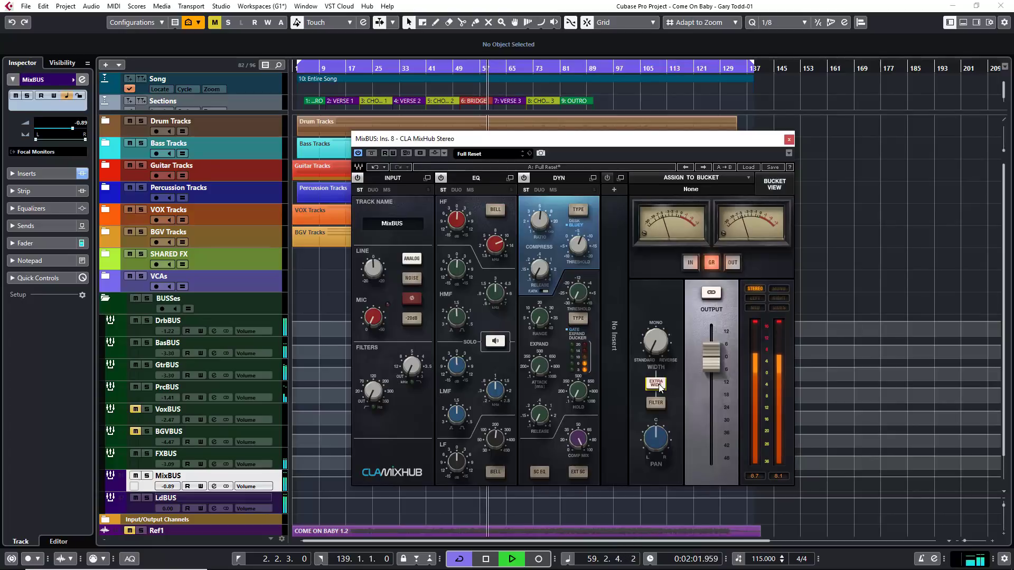
click(656, 404)
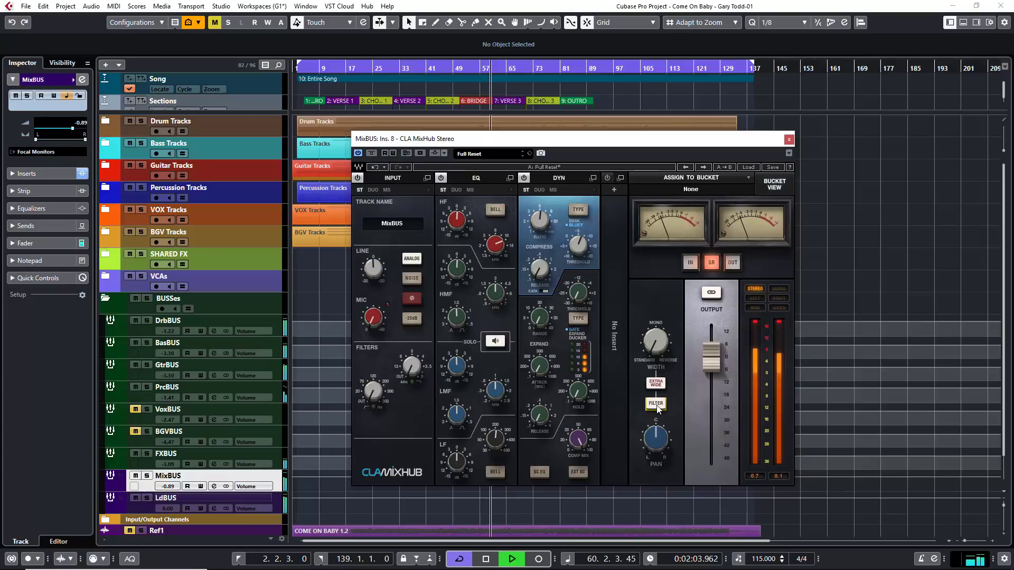
click(656, 405)
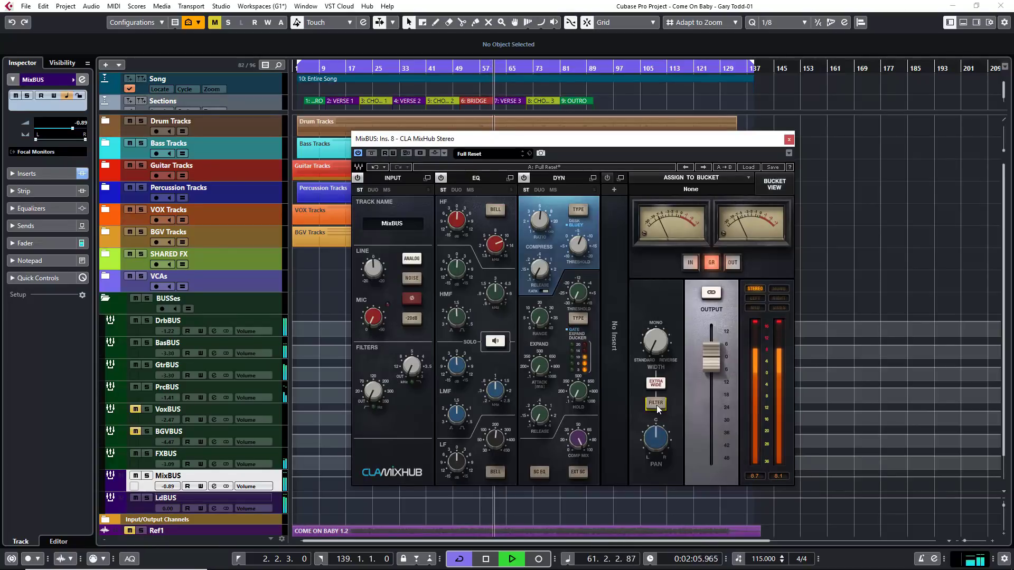
click(656, 405)
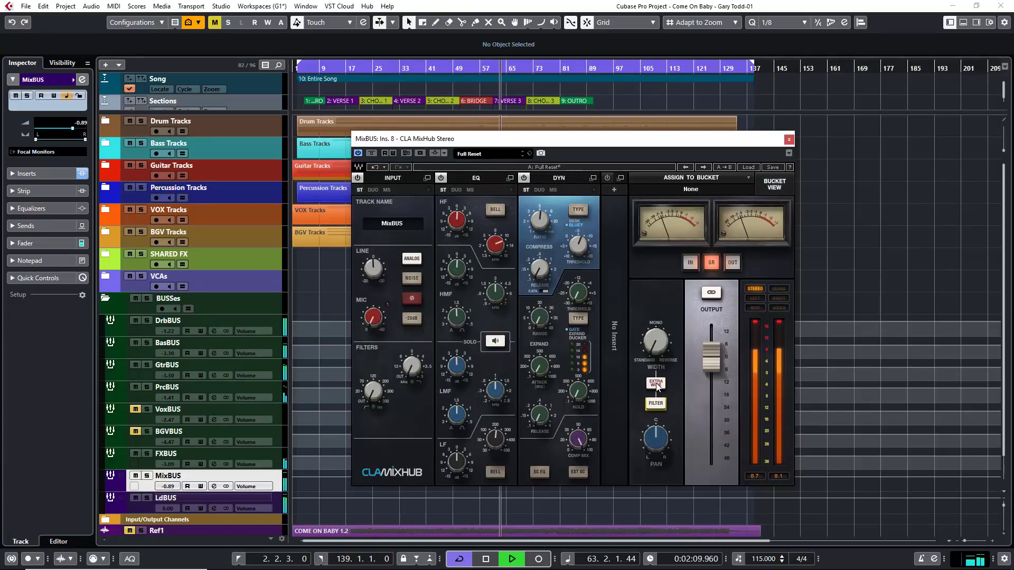
click(655, 382)
click(656, 404)
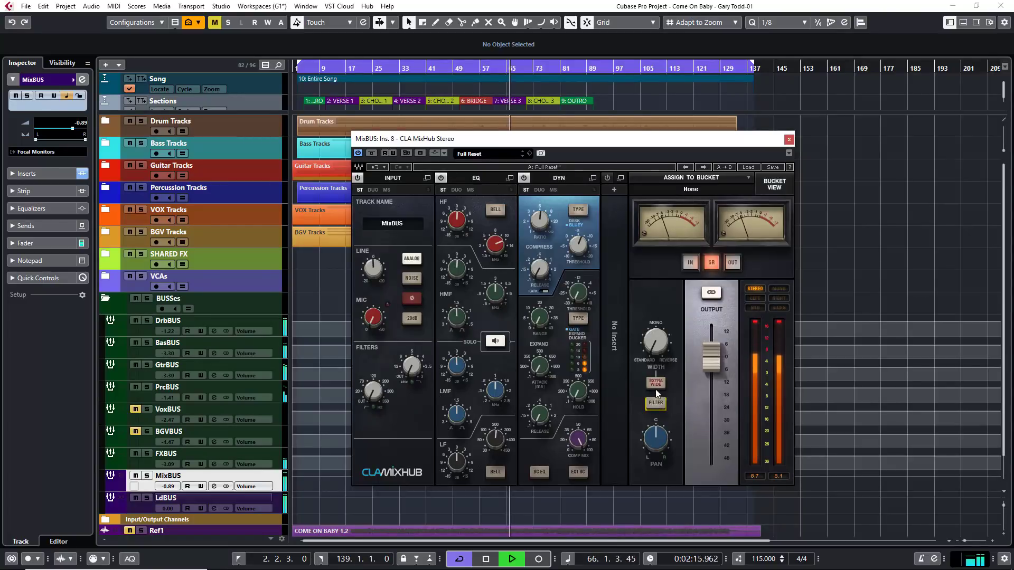
Try panning the mix bus to about 22 and return the pan towards centre.
mouse_move(656, 439)
mouse_down()
mouse_move(655, 422)
mouse_move(655, 438)
mouse_up()
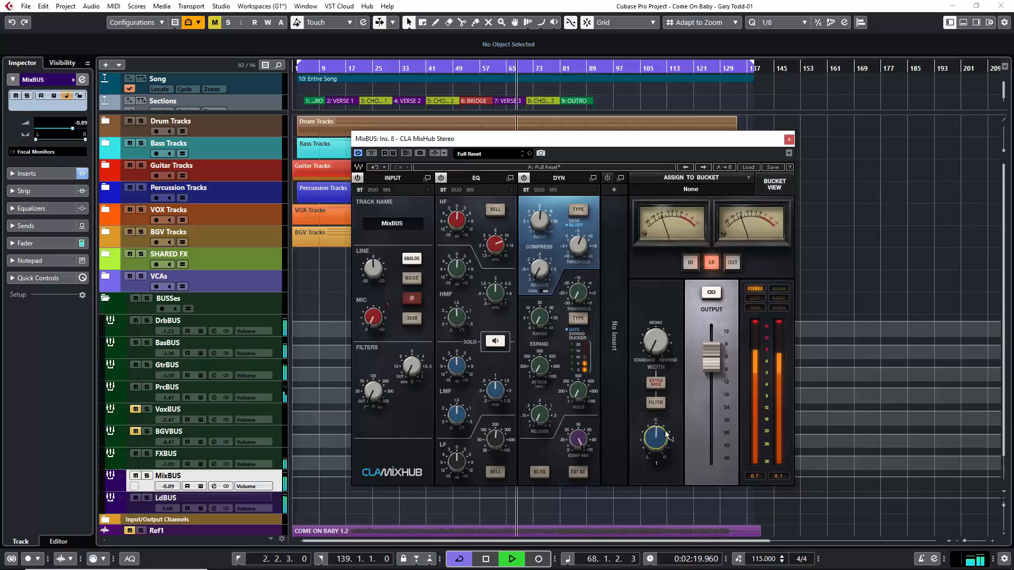
drag(654, 339, 653, 317)
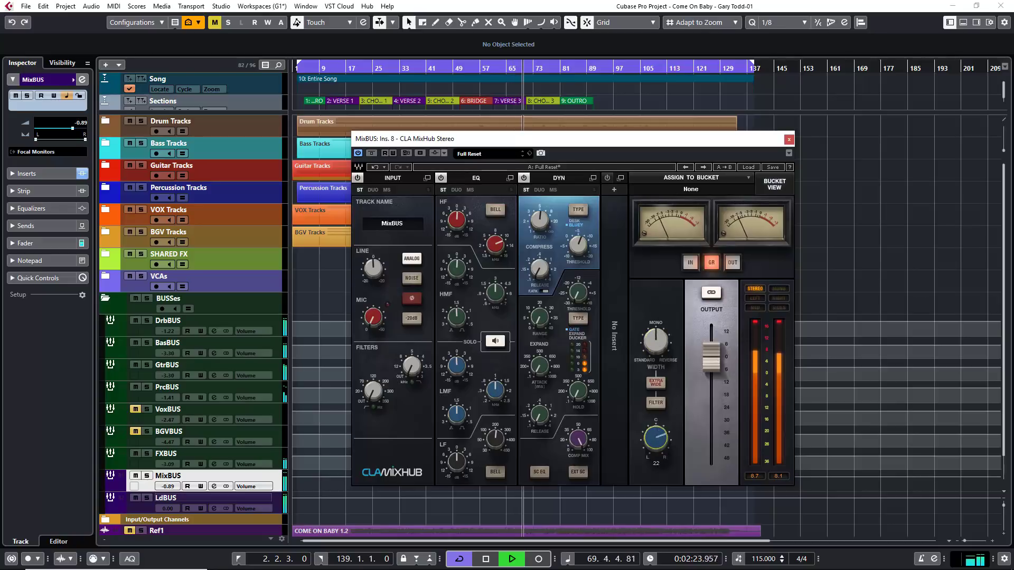
mouse_move(656, 438)
mouse_down()
mouse_move(655, 470)
mouse_move(655, 457)
mouse_up()
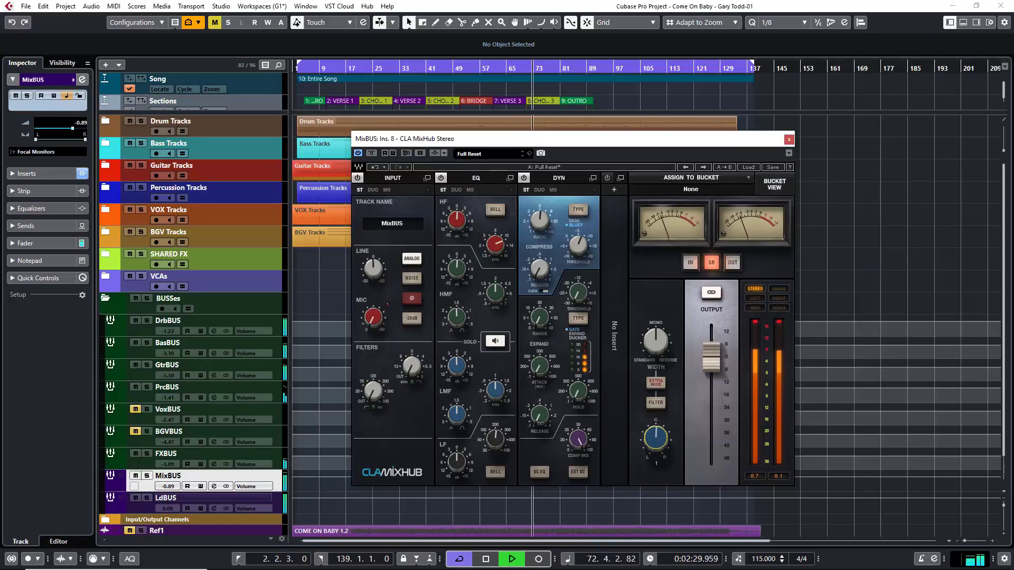
Recheck the width control with Extra Wide off, then stop playback and switch off the sidechain EQ.
drag(647, 349, 655, 388)
click(656, 385)
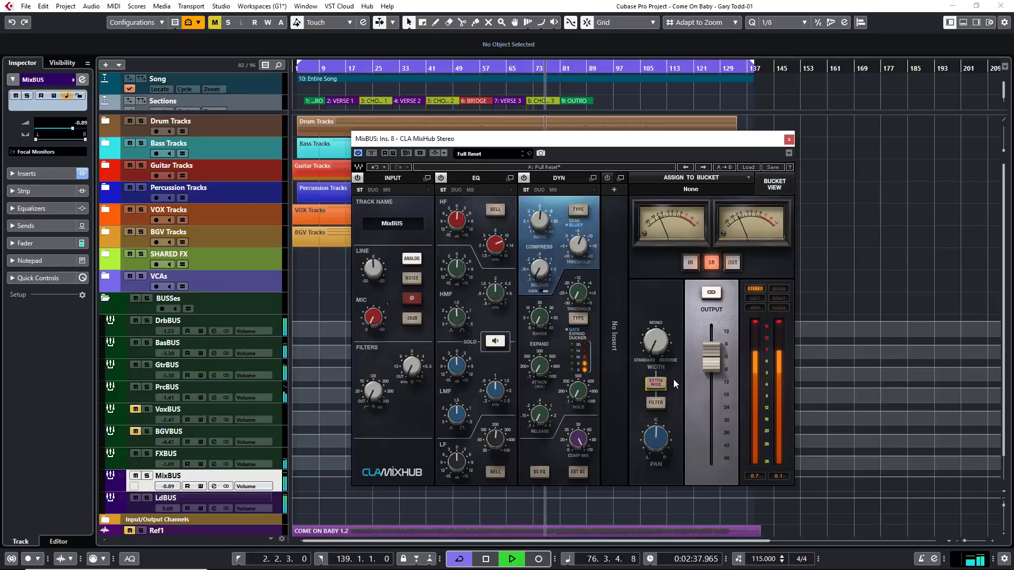
key(space)
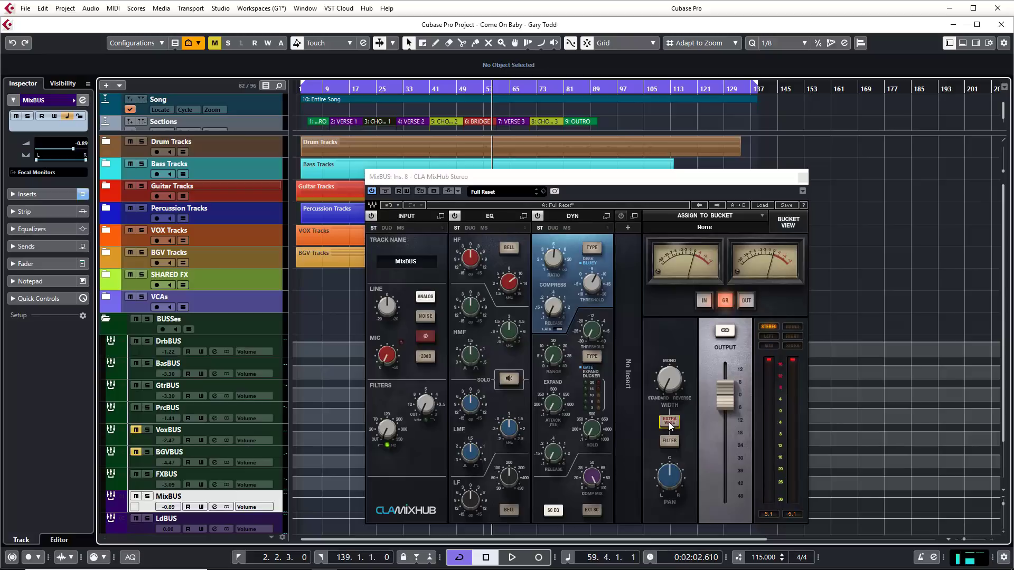
click(554, 510)
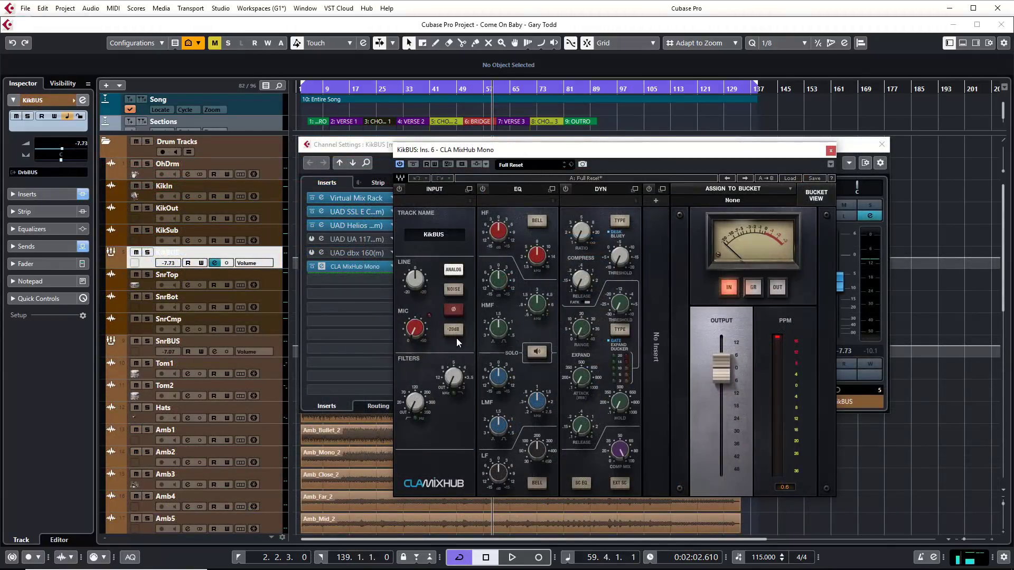
Examine the expanded Input, EQ and Dynamics views of the kick bus's mono CLA MixHub, and return to the full channel strip.
click(468, 189)
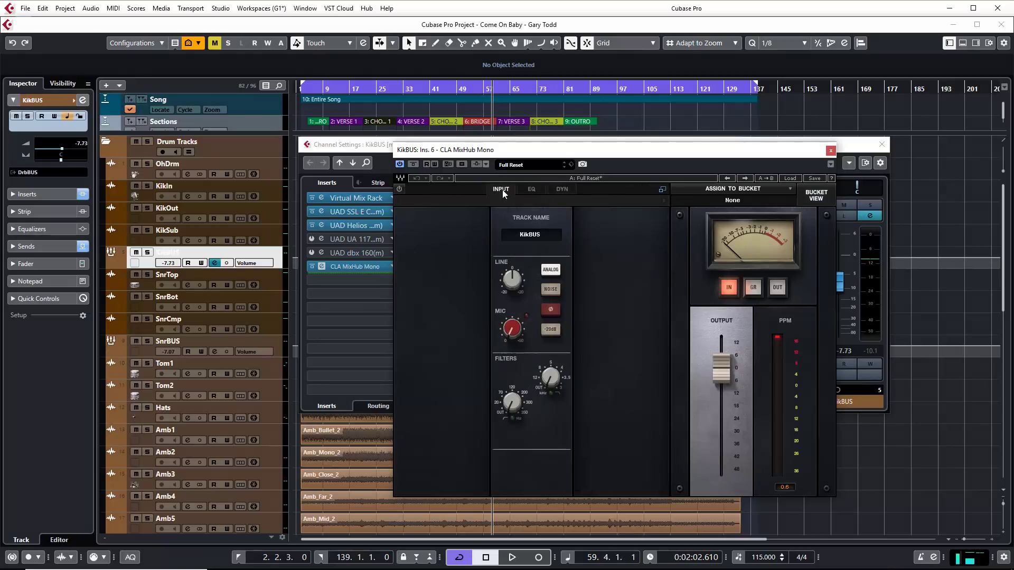
click(663, 189)
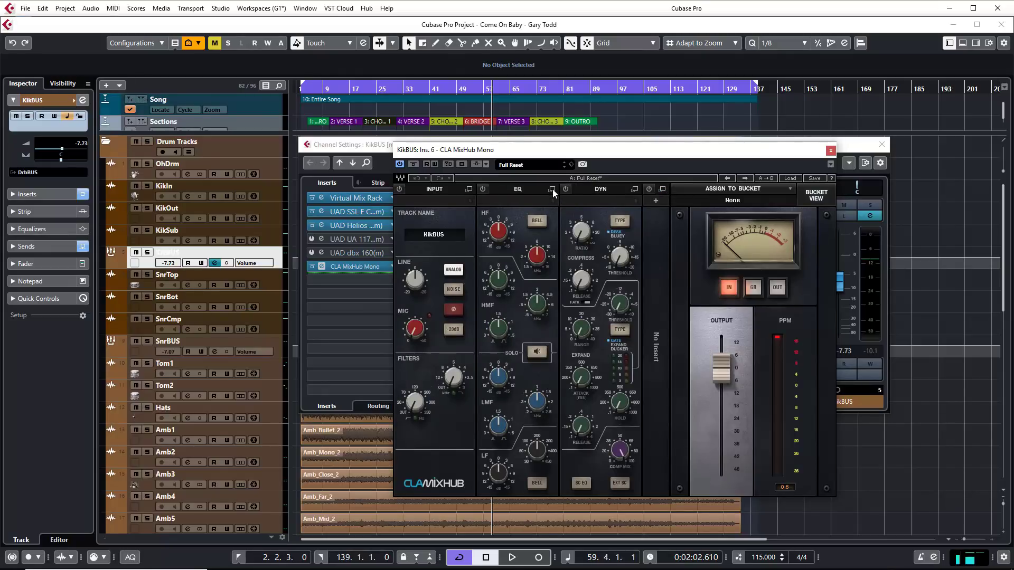
click(552, 189)
click(662, 189)
click(634, 189)
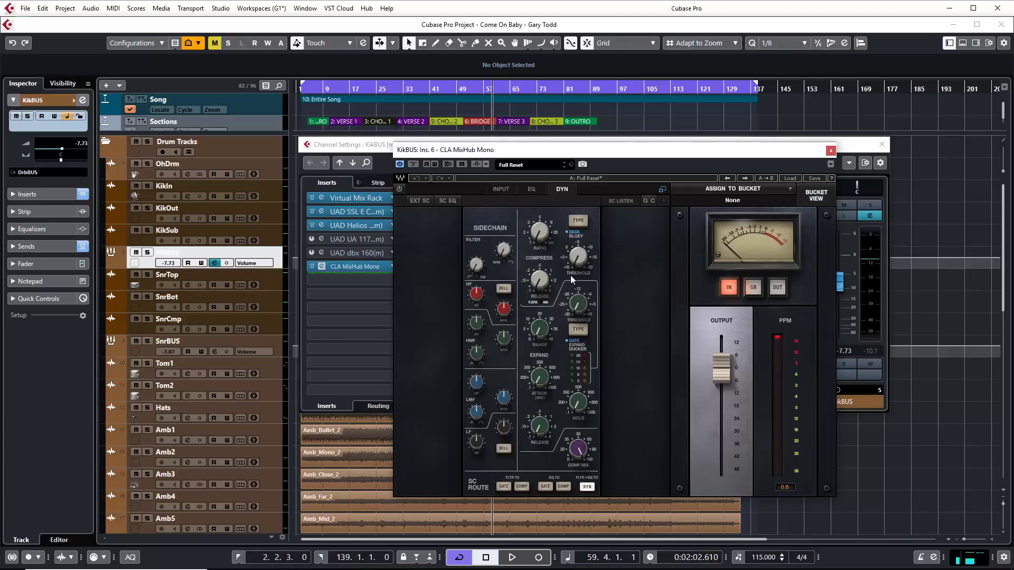
click(662, 190)
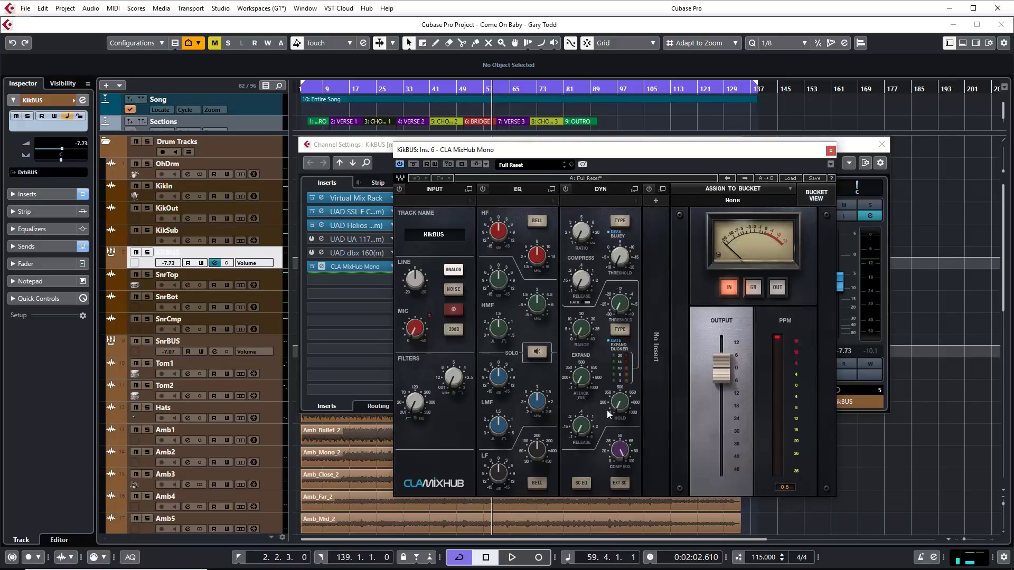
Solo the kick bus during playback, raise the gate threshold and set the gate range to about 31.4.
click(148, 253)
key(space)
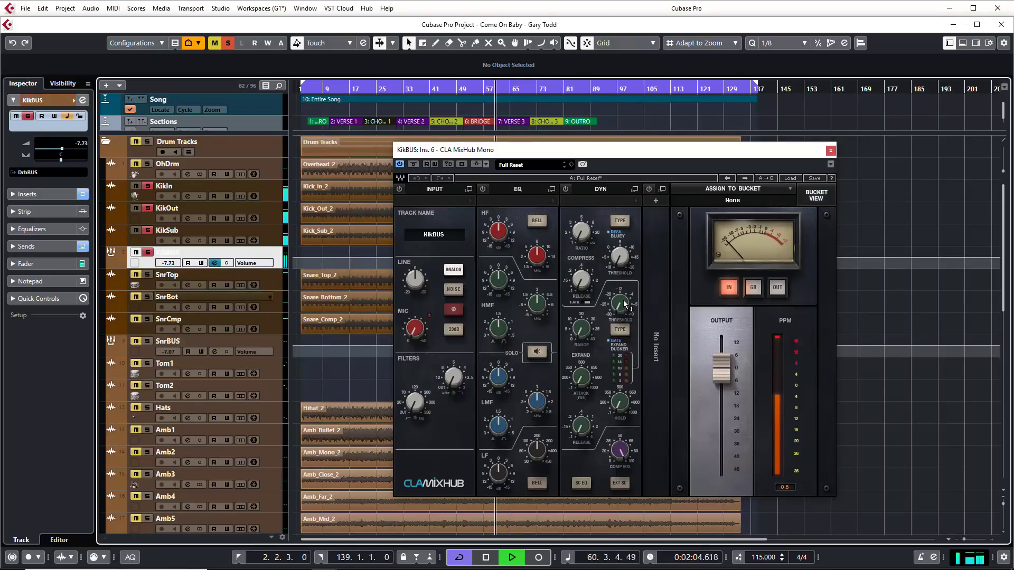
mouse_move(620, 311)
drag(620, 311, 620, 294)
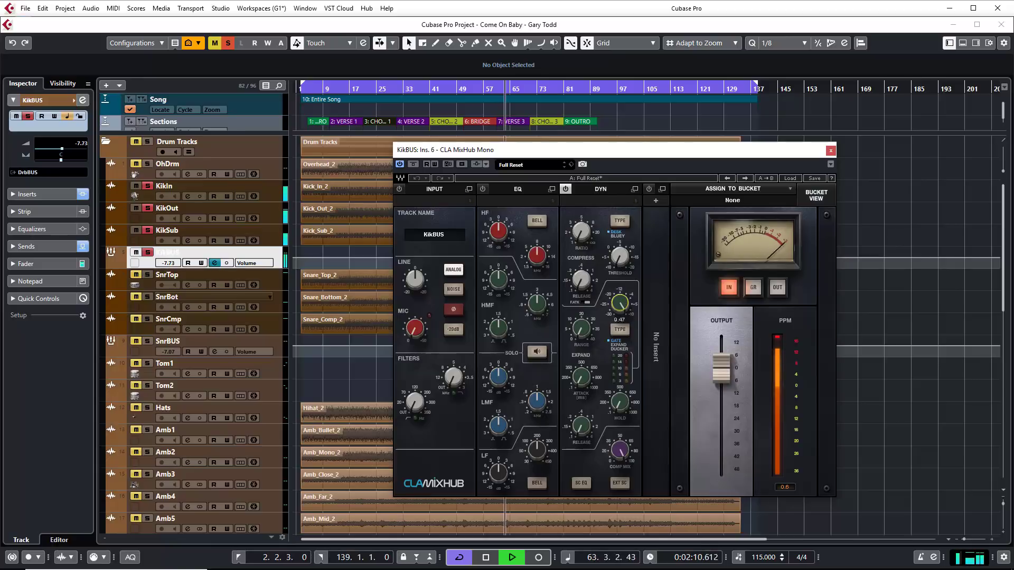
mouse_move(581, 329)
drag(581, 329, 581, 314)
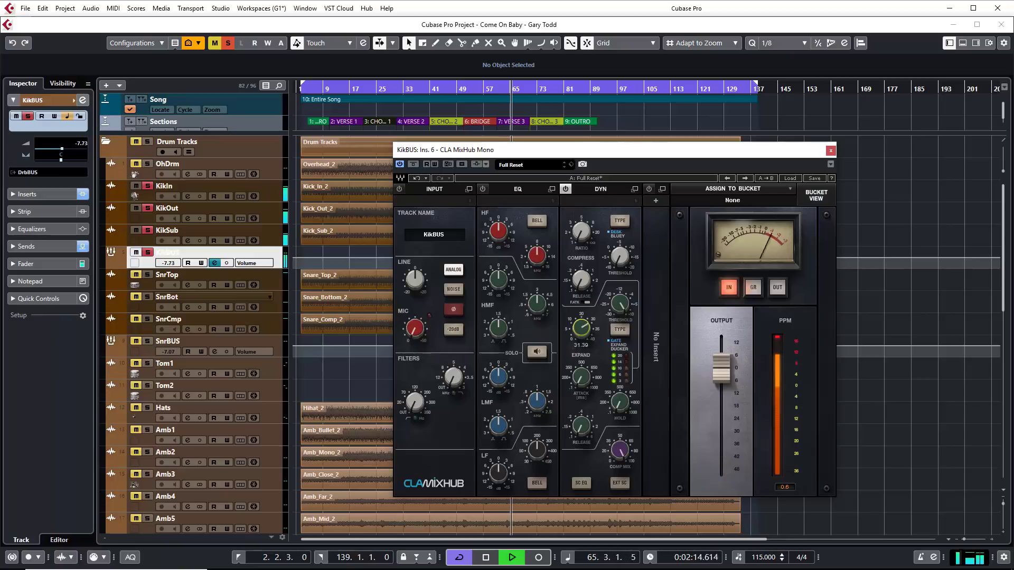
Try a 537.5 ms gate attack, set the attack to 0.1 ms, and adjust the threshold, hold and release.
drag(614, 305, 614, 306)
drag(582, 378, 581, 390)
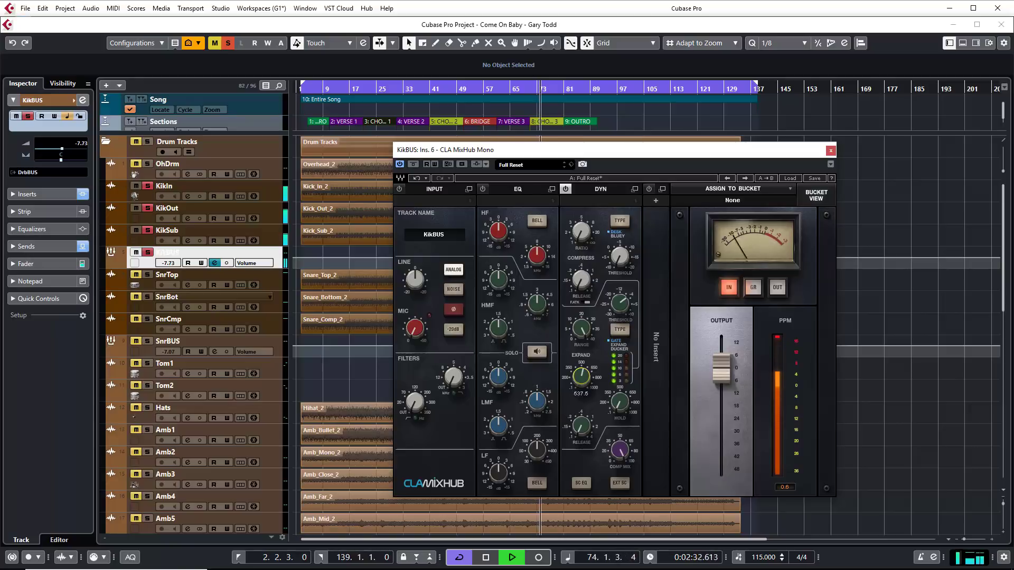
drag(581, 390, 582, 390)
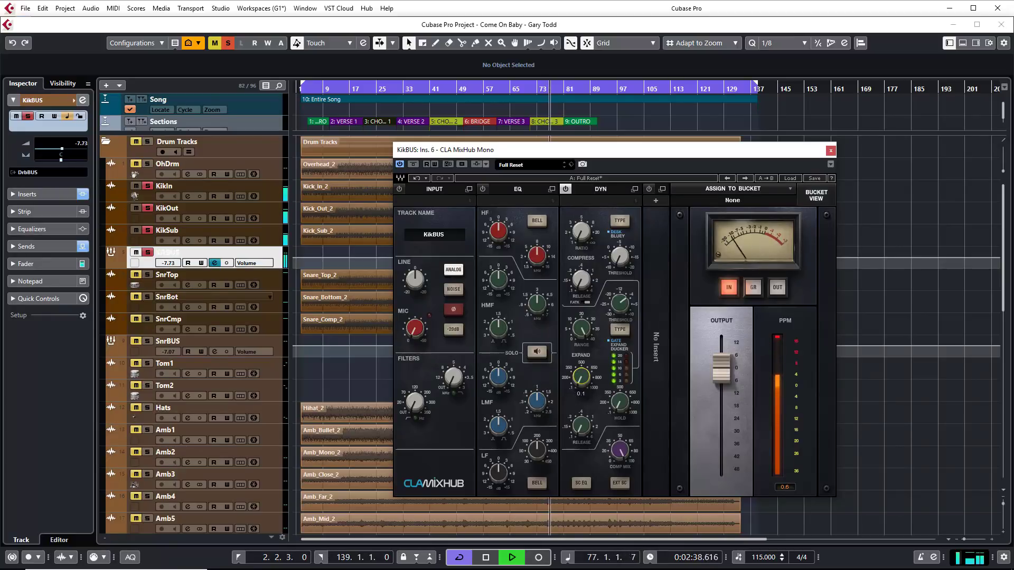
drag(622, 408, 581, 426)
Readjust the gate's threshold and range, and compare the Gate type with Ducker before returning to Gate.
drag(619, 303, 619, 302)
drag(581, 328, 585, 338)
click(620, 330)
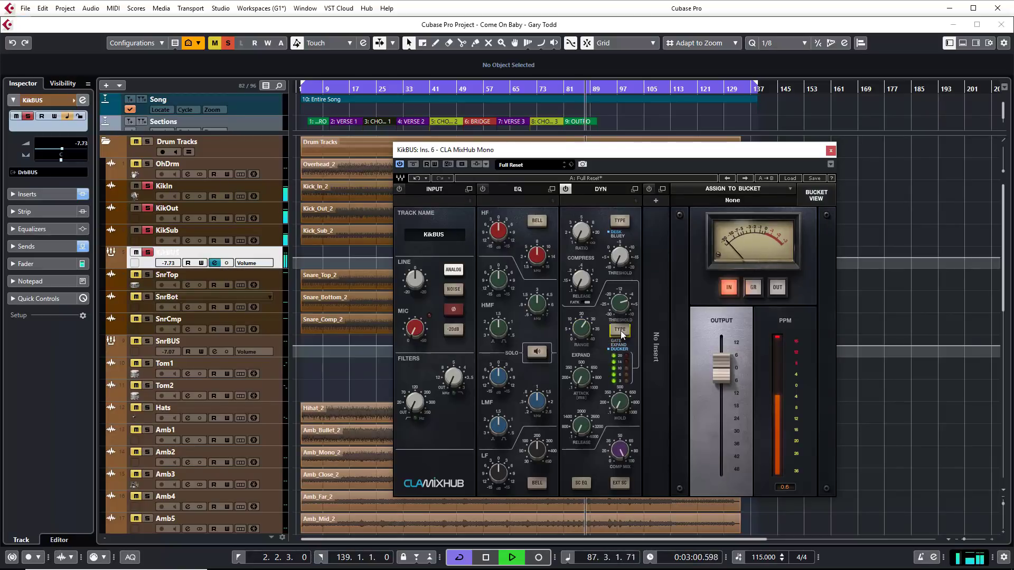
click(619, 330)
click(619, 331)
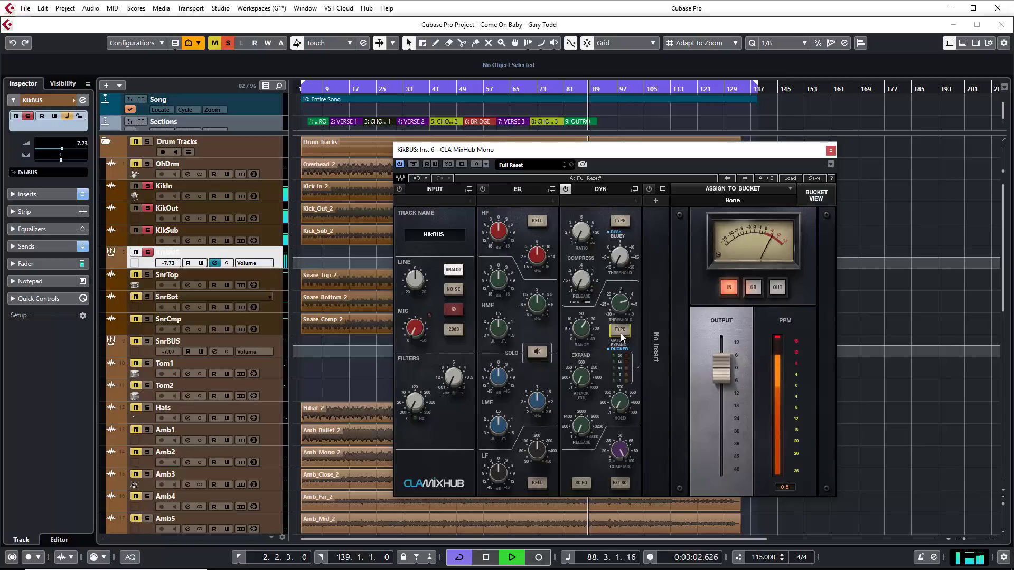
Fine-tune the kick gate's threshold to about 5 and its range to about 23, and stop playback.
drag(620, 302, 620, 300)
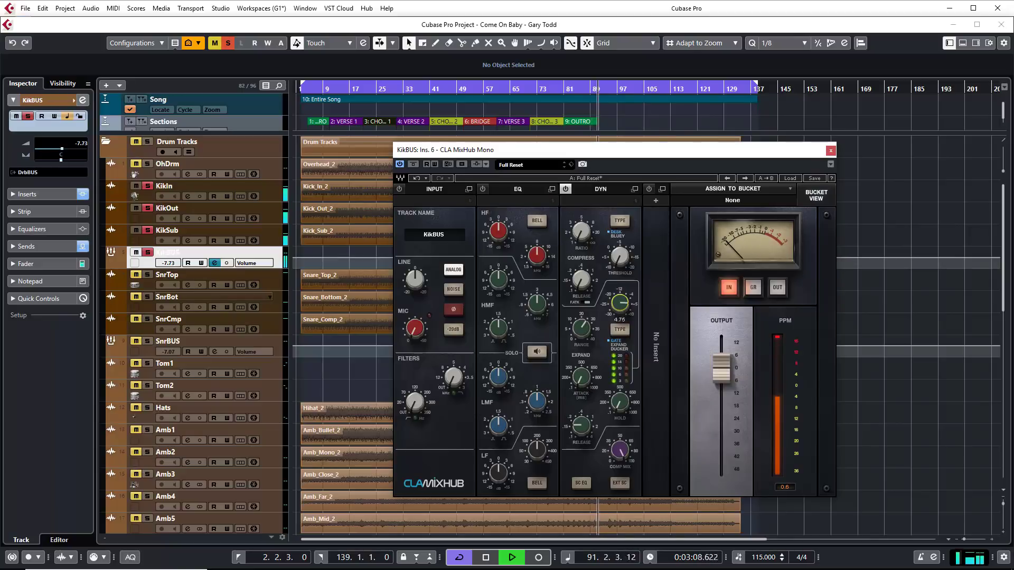
drag(620, 302, 620, 301)
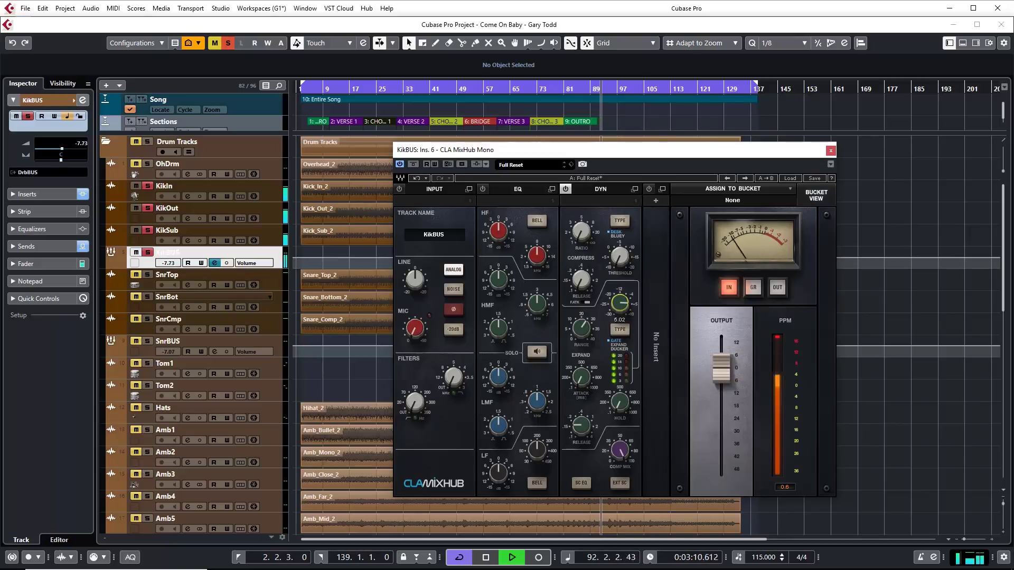
drag(580, 328, 581, 325)
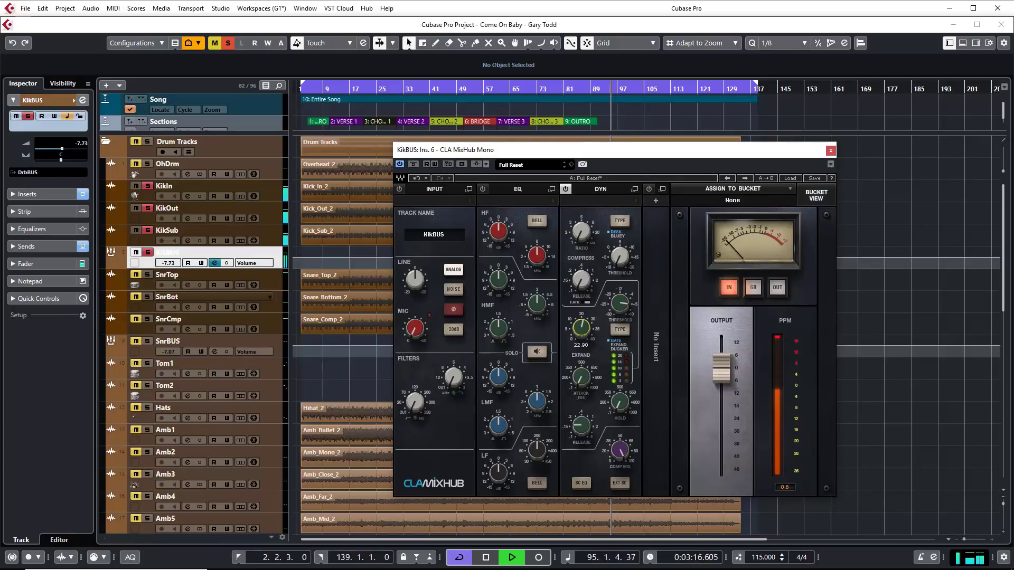
drag(583, 330, 583, 329)
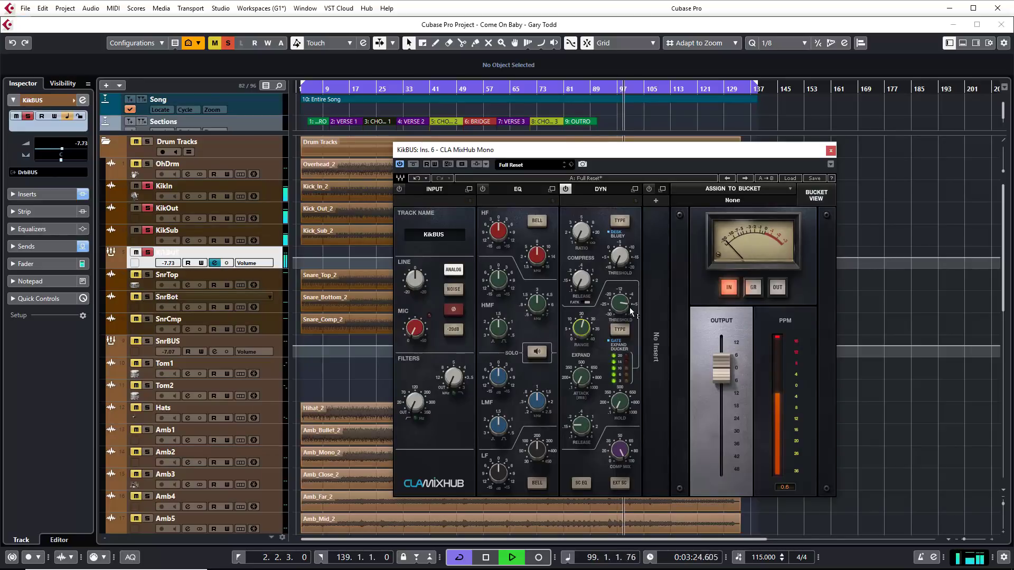
drag(620, 302, 620, 312)
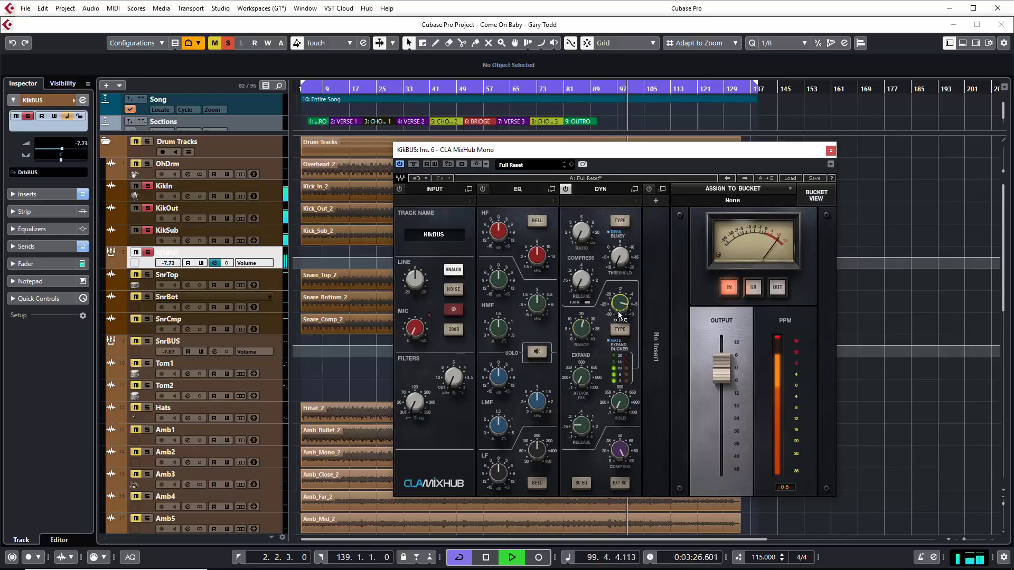
key(space)
click(587, 335)
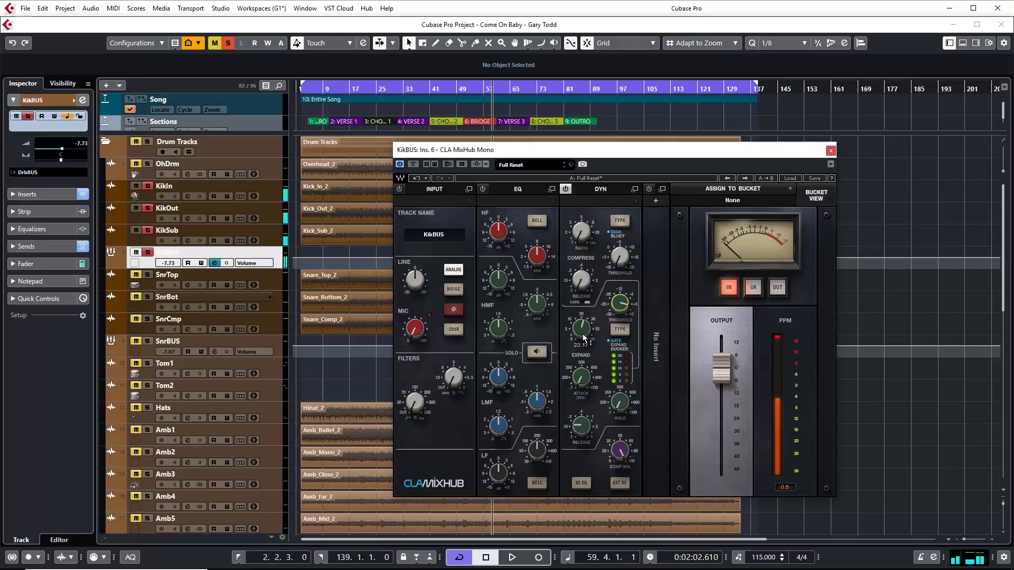
Set the kick gate's range to 0, lower its threshold, and close the plugin window.
text(0)
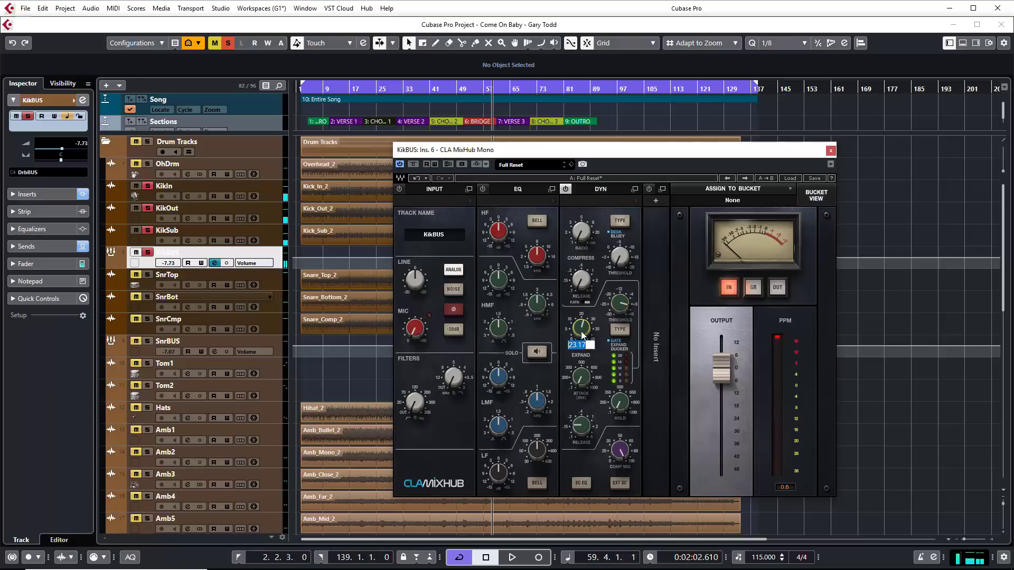
key(Return)
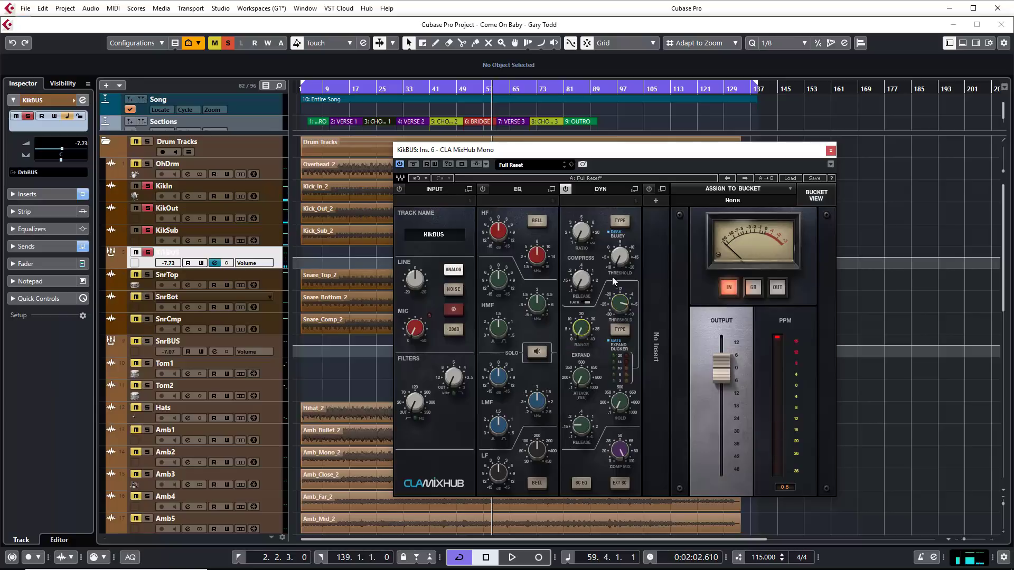
drag(620, 302, 619, 322)
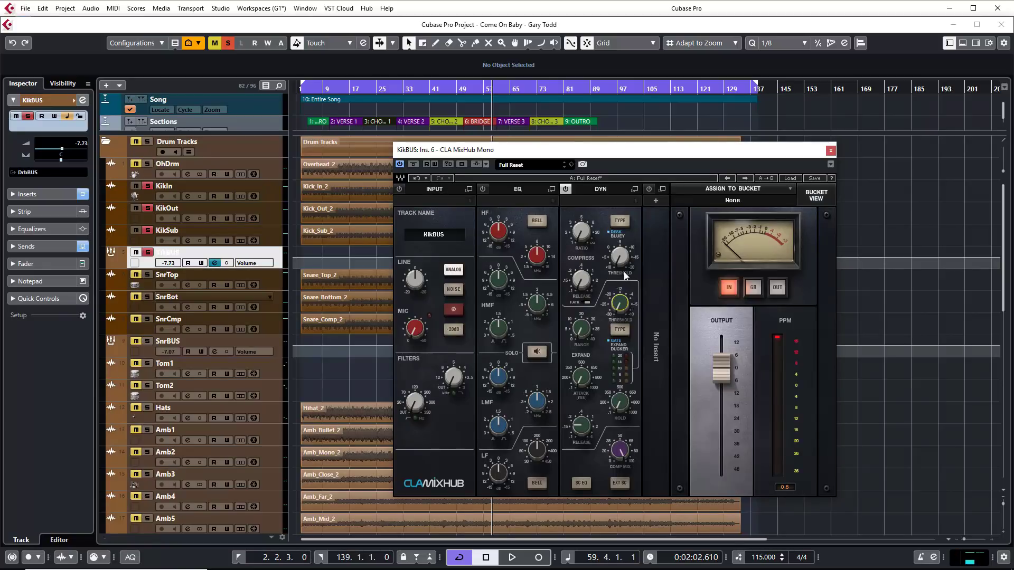
click(830, 151)
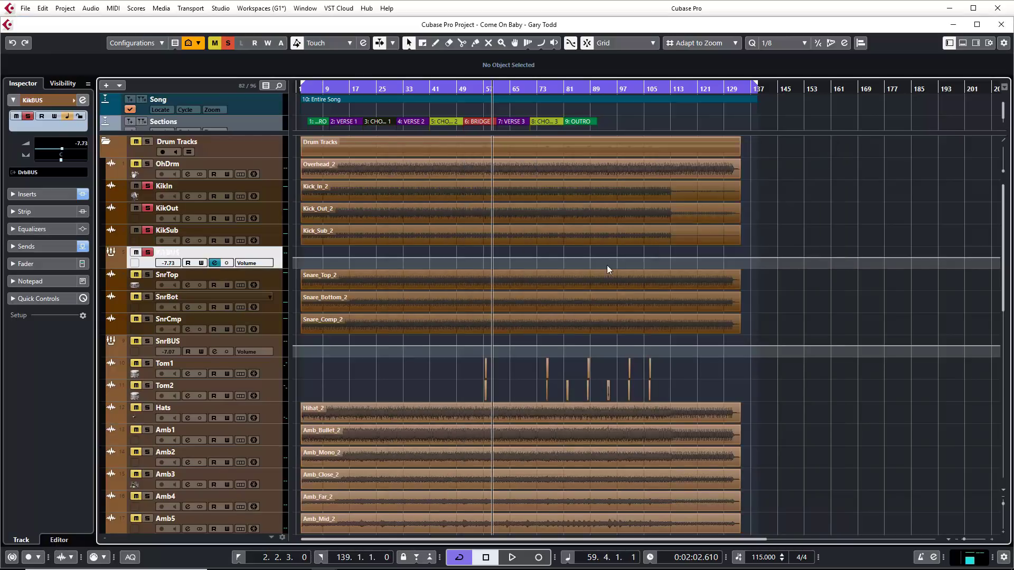
Show the MixConsole and bypass the first three insert plugins on the KikBUS channel.
key(F3)
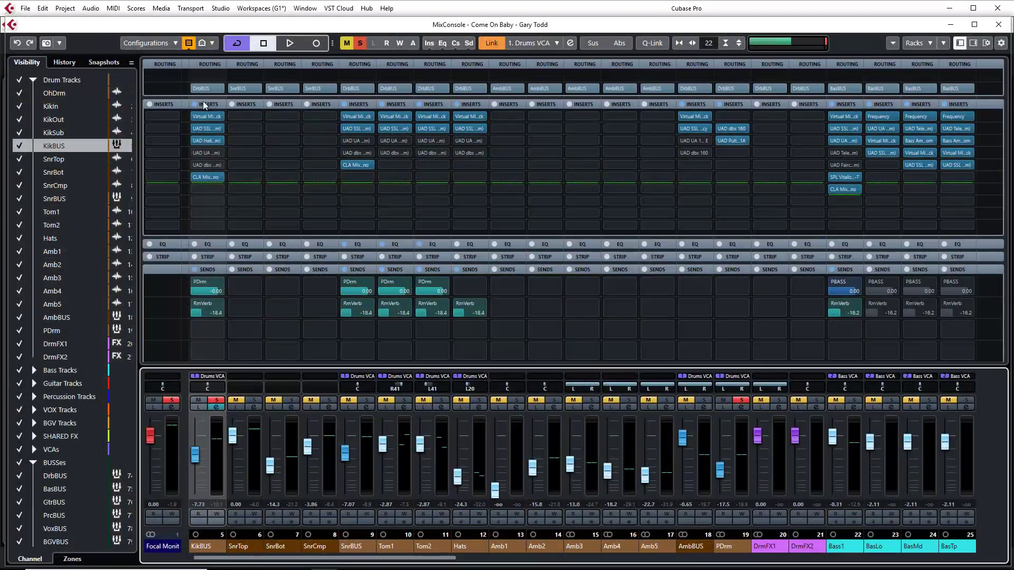
click(193, 116)
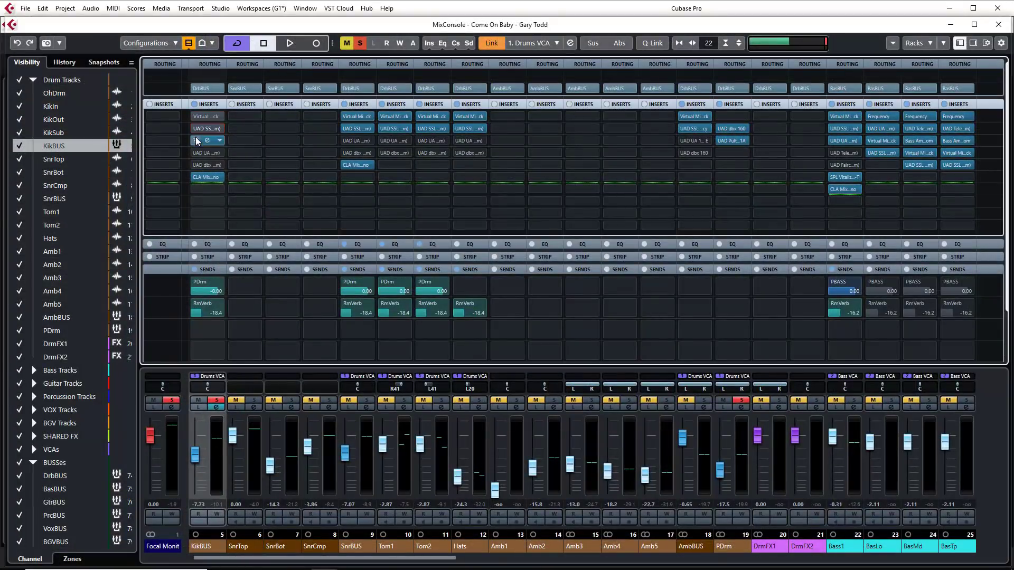
click(197, 141)
View the CLA MixHub inserts on the SnrBUS and Bass1 channels, closing each plugin window.
click(355, 165)
click(357, 164)
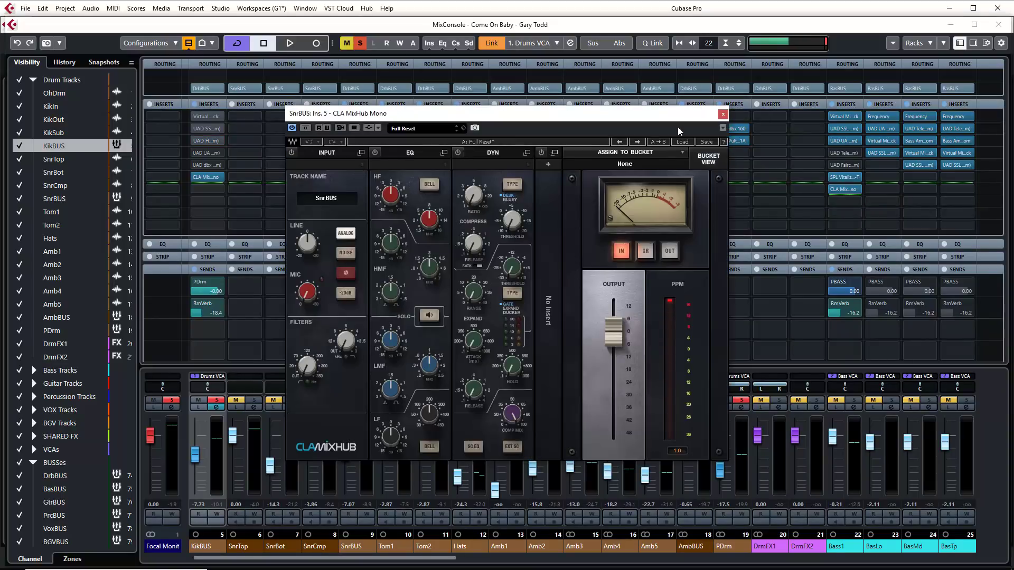
click(722, 114)
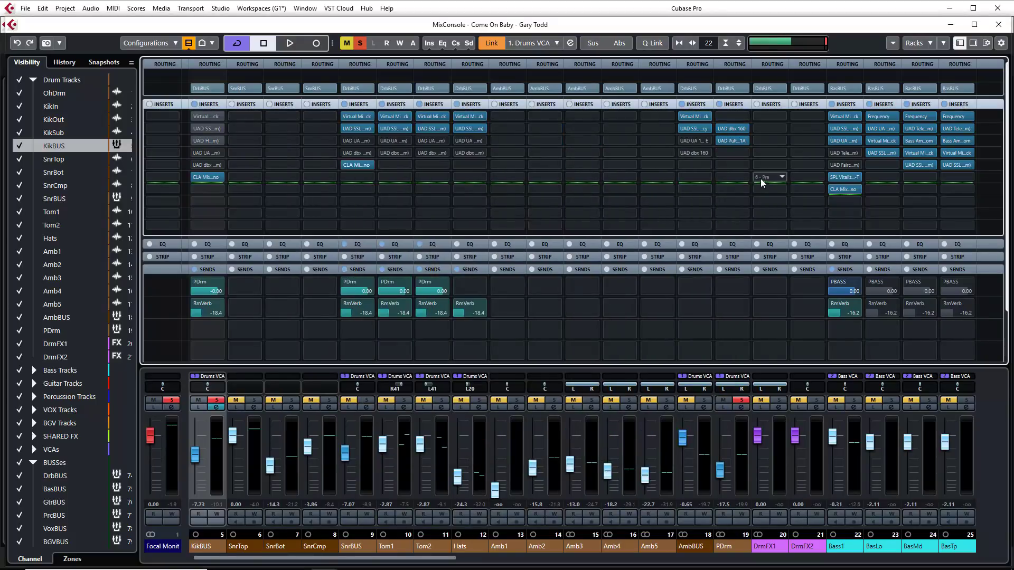
click(843, 192)
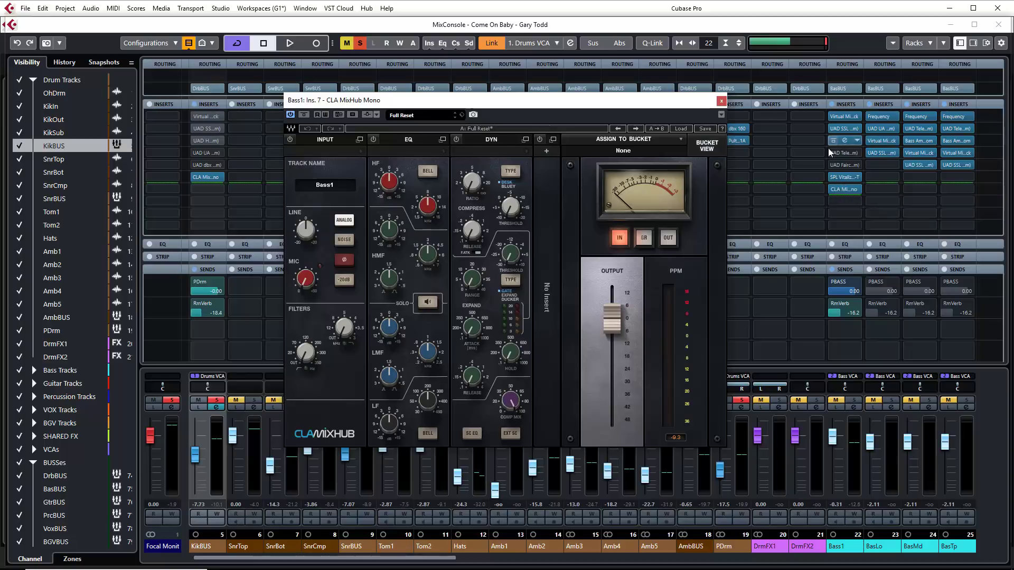
click(722, 102)
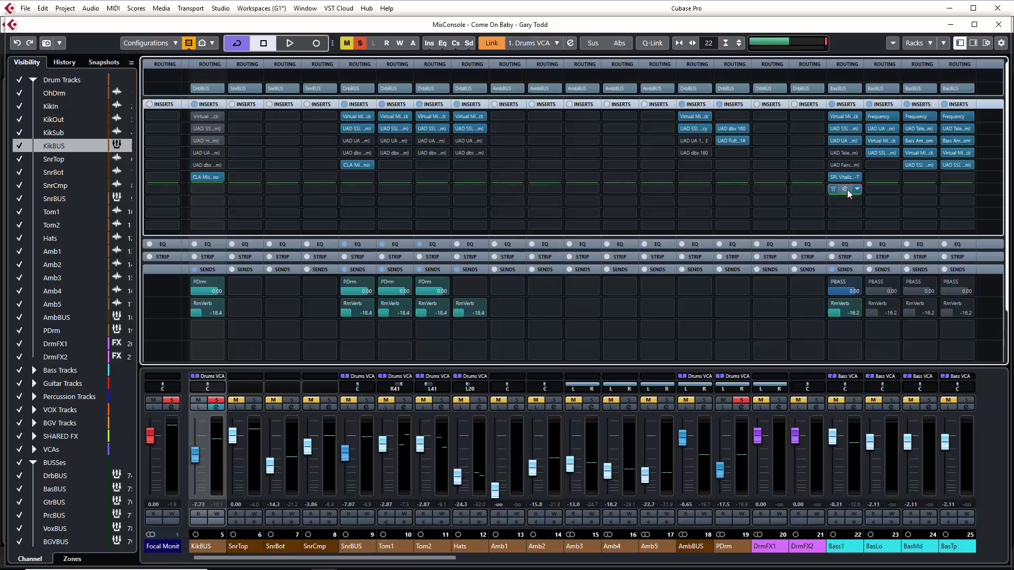
click(845, 189)
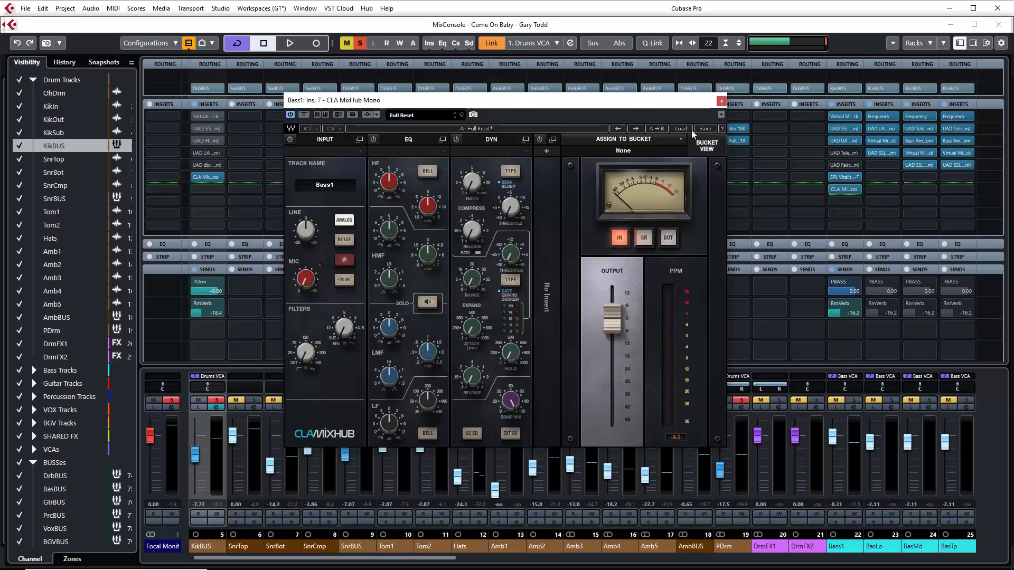
click(722, 101)
Reopen the KikBUS CLA MixHub, reposition its window, and switch it to Bucket View with the Input section selected.
click(208, 177)
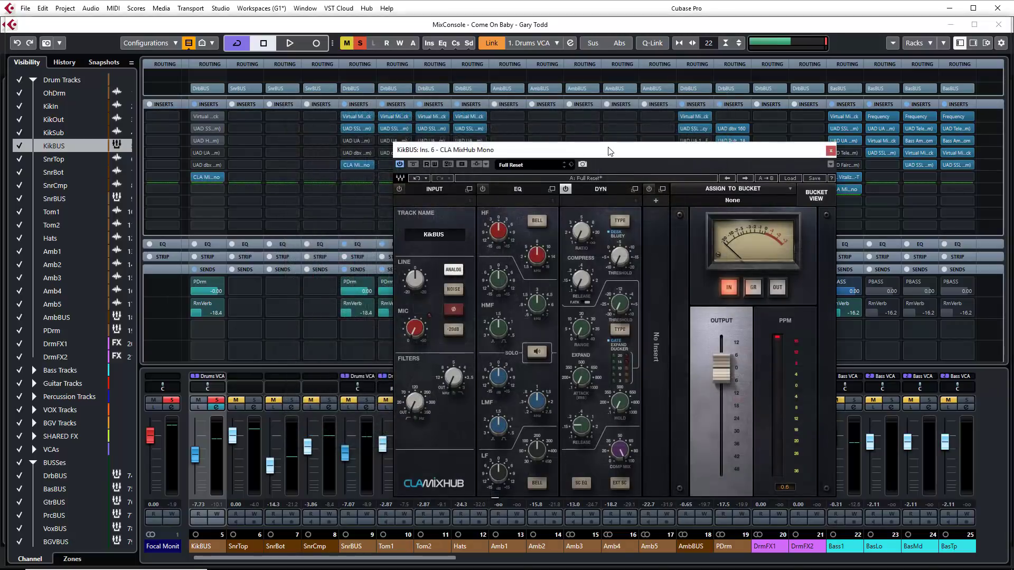
drag(609, 153, 574, 134)
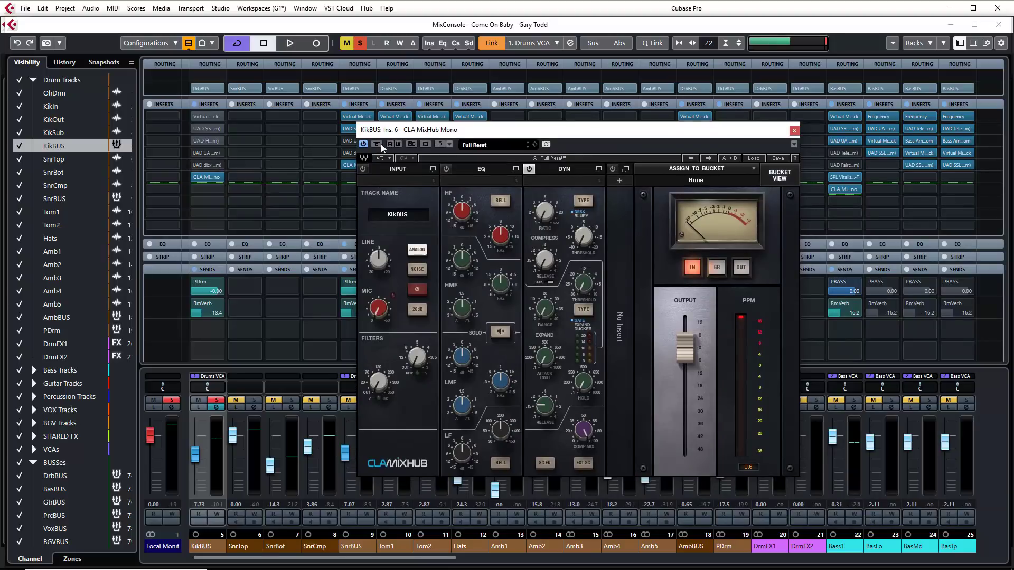
click(779, 179)
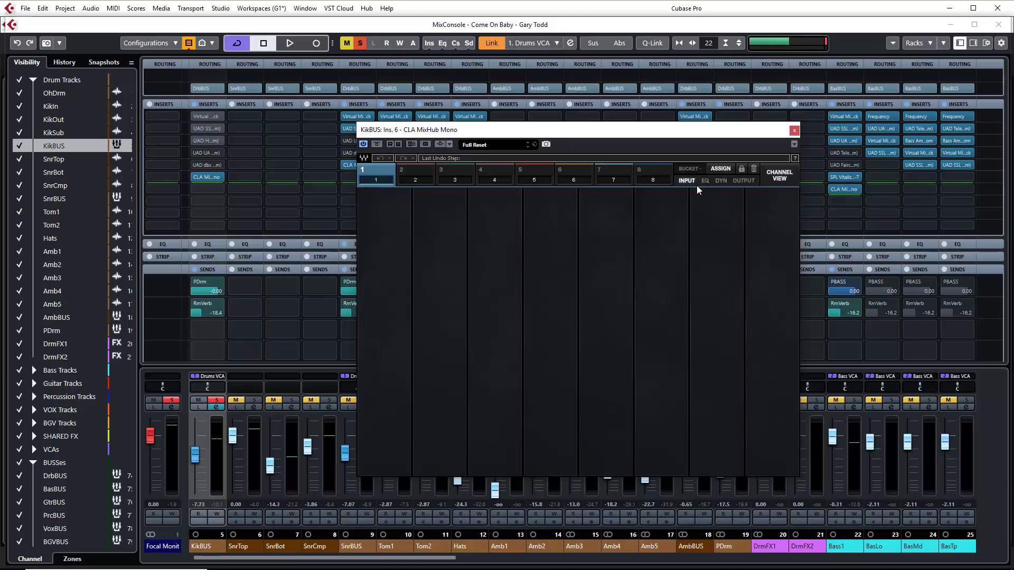
click(783, 179)
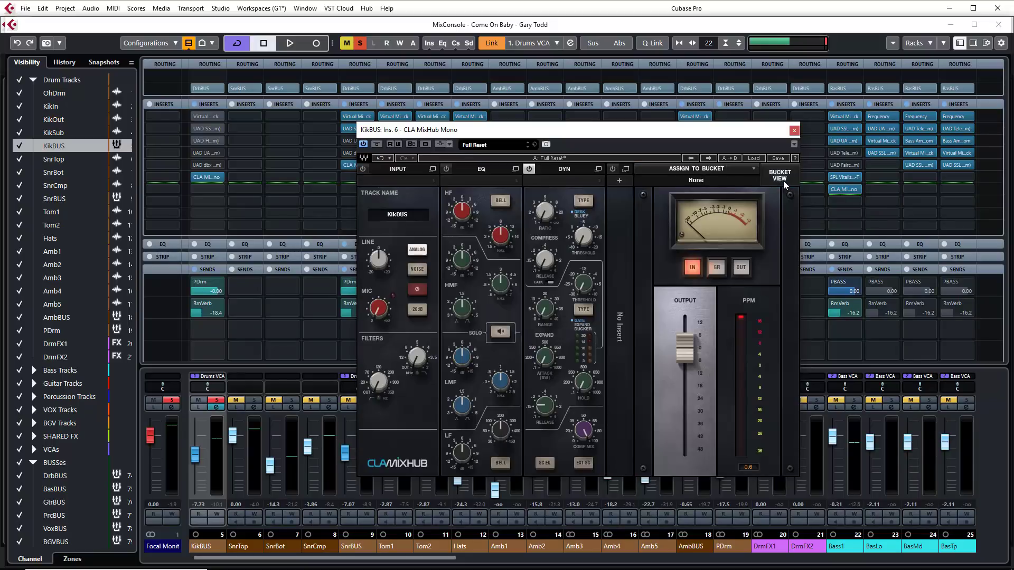
click(784, 178)
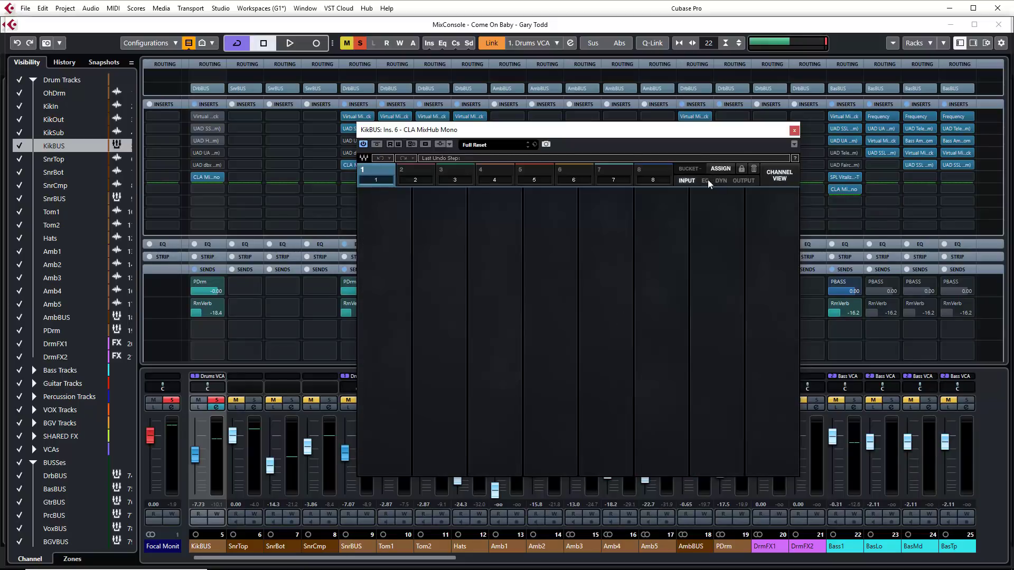
click(743, 180)
click(691, 181)
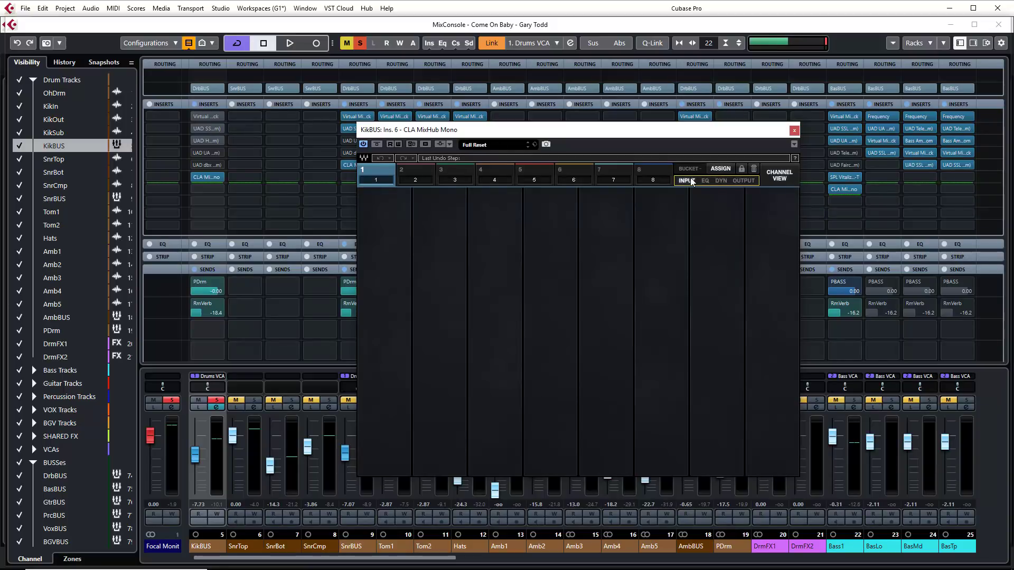
Assign the Bass1 track to bucket 1 and close the assignment list.
click(719, 168)
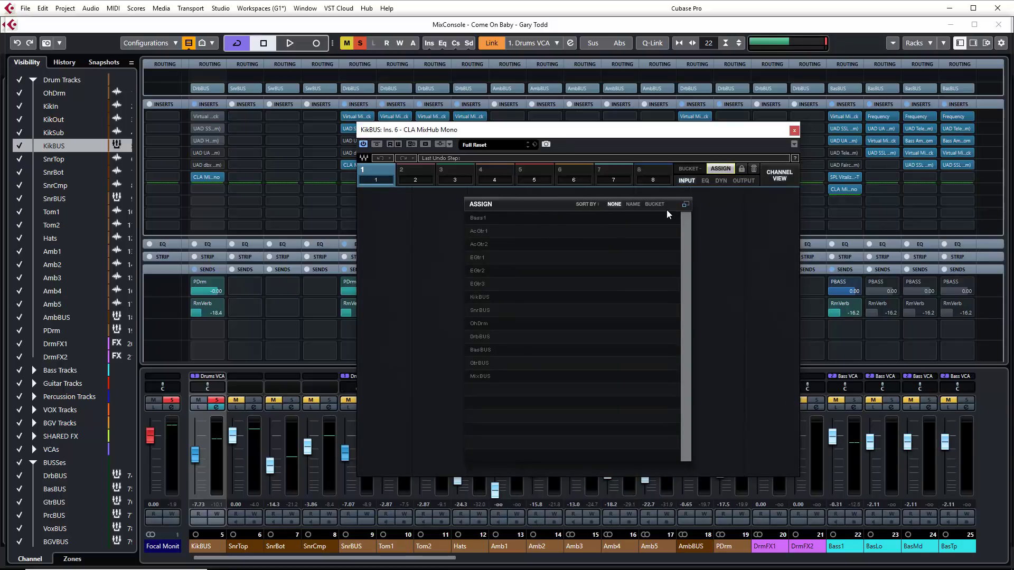
click(483, 217)
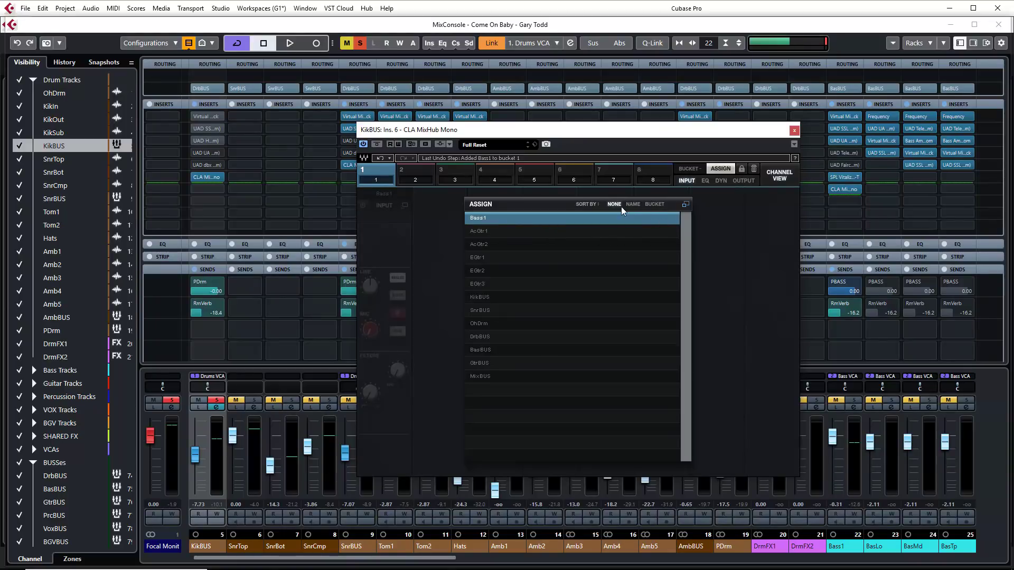
click(485, 214)
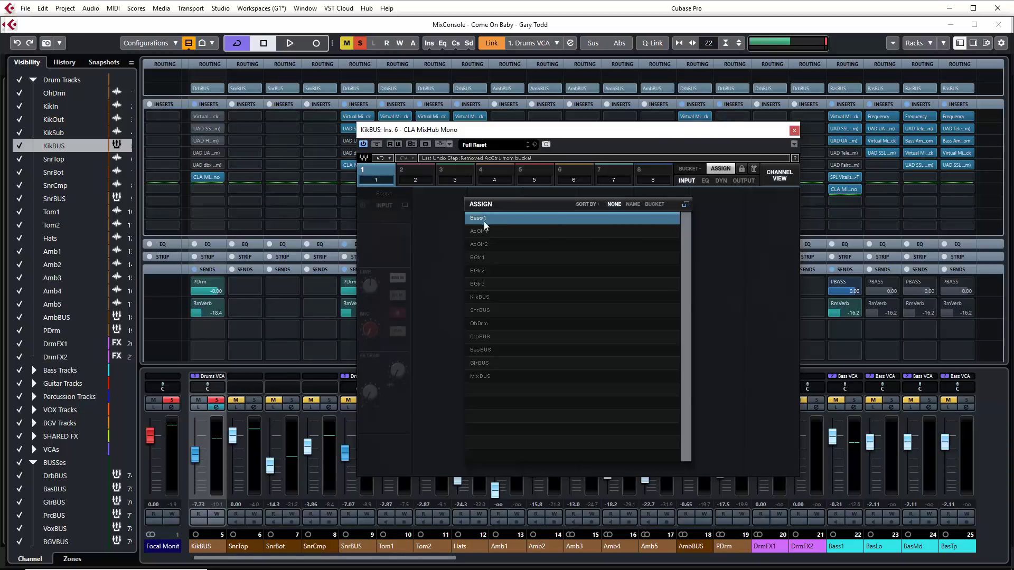
click(686, 205)
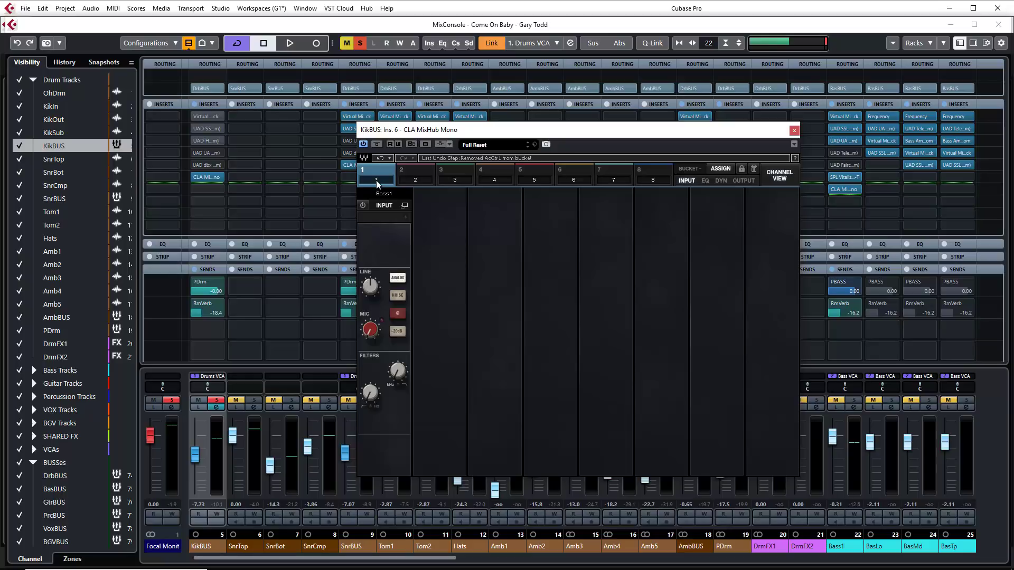
Look through buckets 2 to 8 and return to bucket 1.
click(420, 176)
click(447, 172)
click(491, 172)
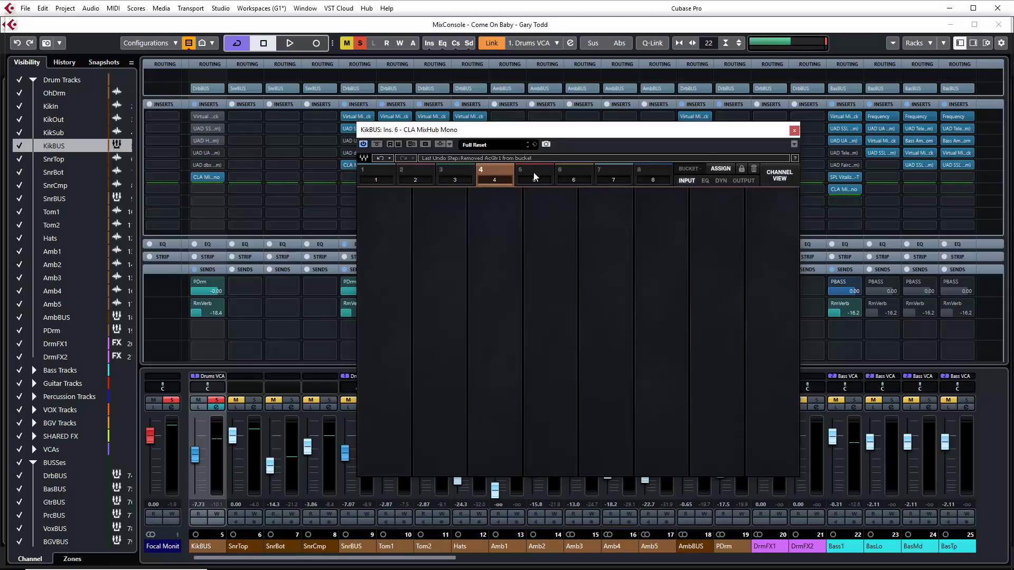
click(534, 174)
click(587, 172)
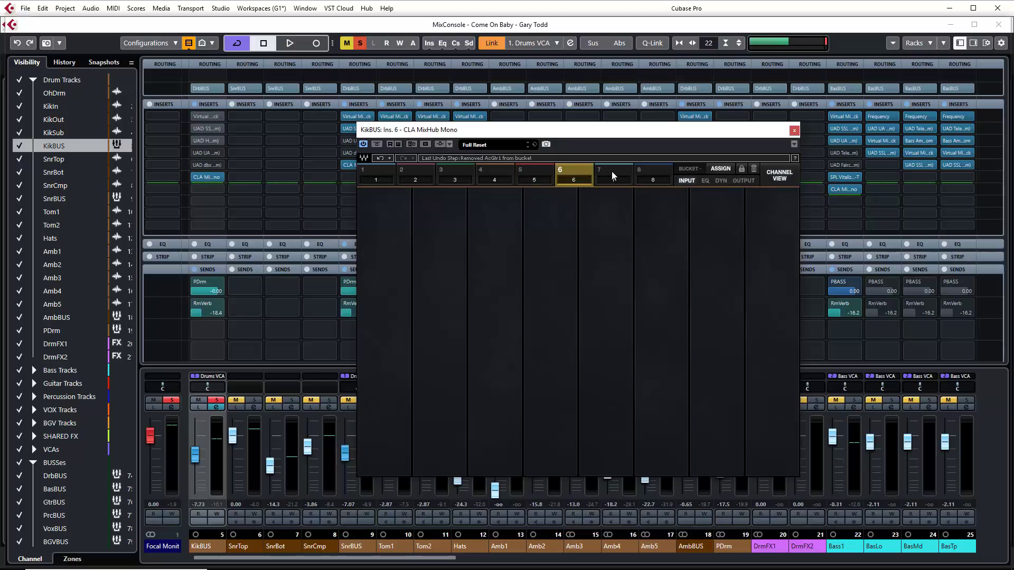
click(611, 171)
click(650, 173)
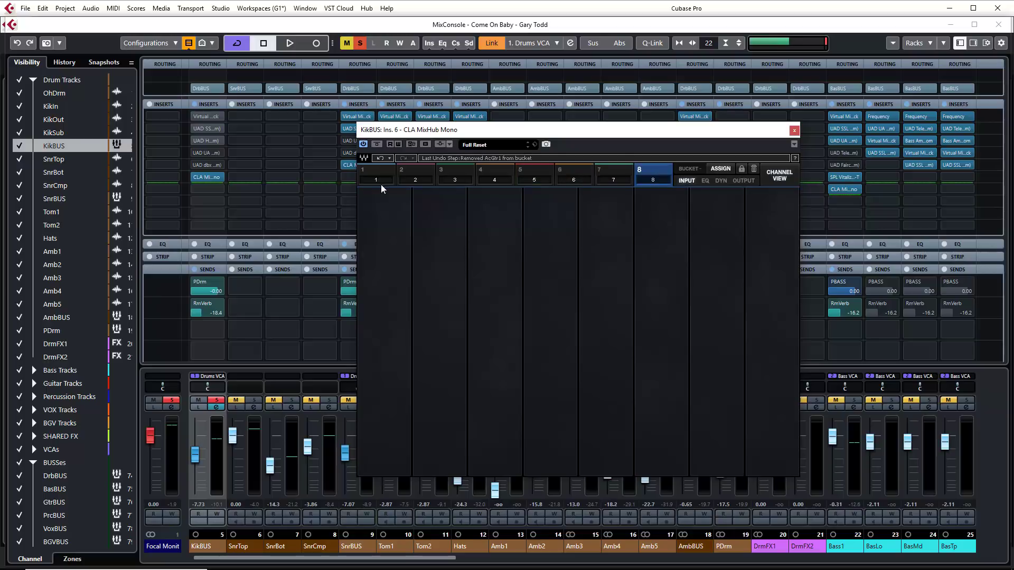
click(384, 168)
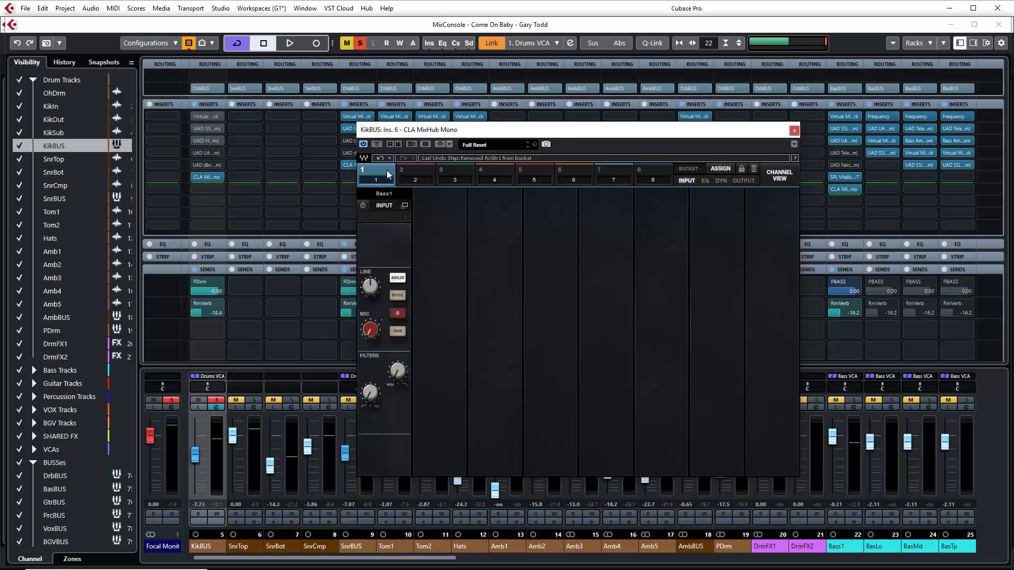
Remove Bass1 from bucket 1, assign it to the same bucket again, and close the assignment list.
click(719, 169)
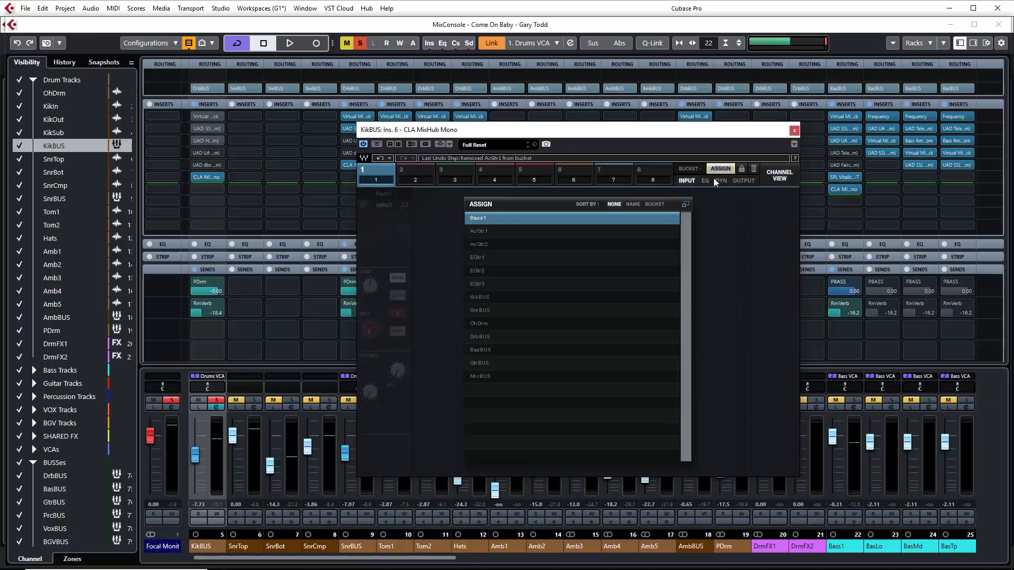
click(482, 220)
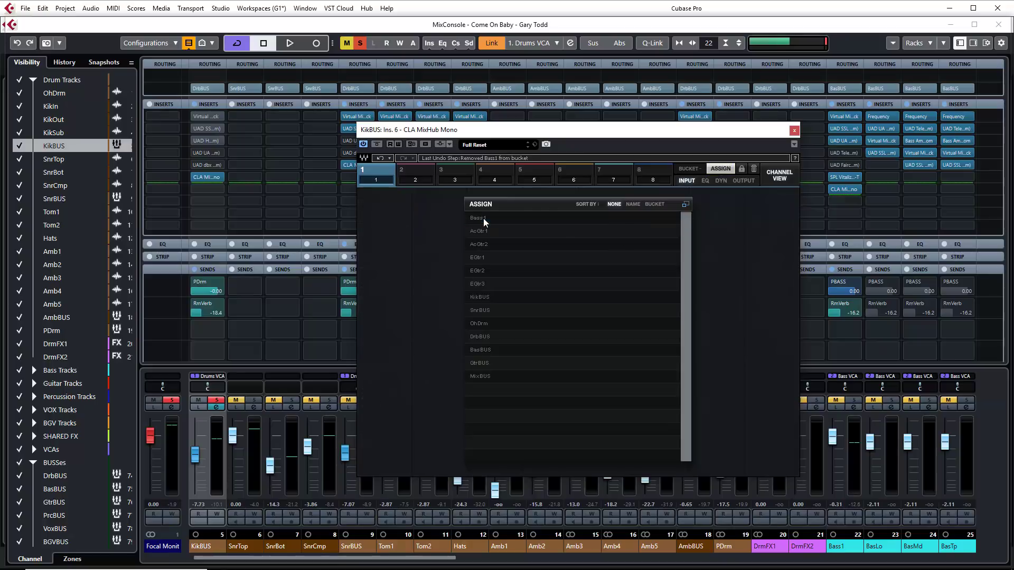
click(685, 205)
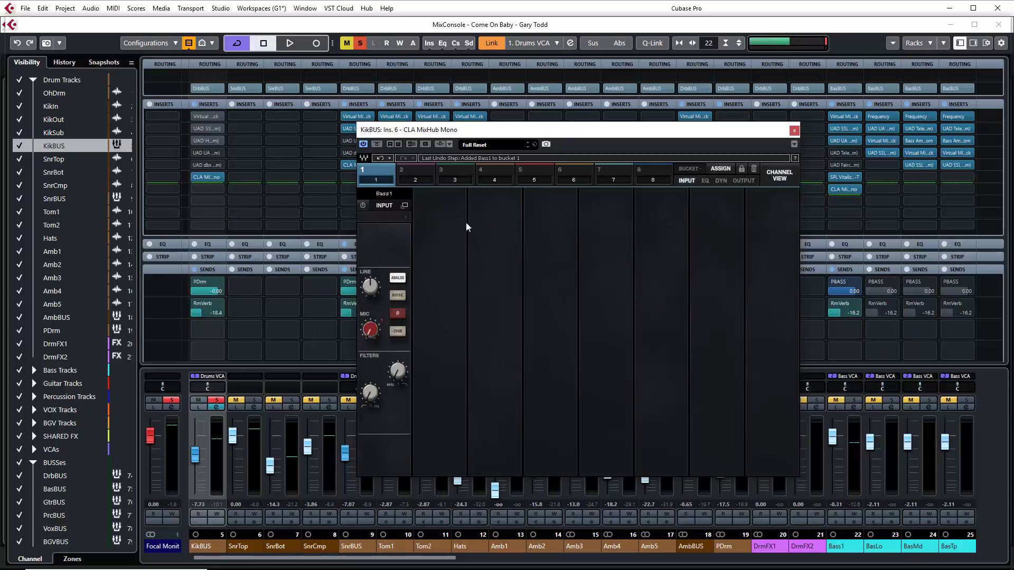
Assign AcGtr1, AcGtr2, EGtr1, EGtr2 and EGtr3 to bucket 2 and close the assignment list.
click(414, 170)
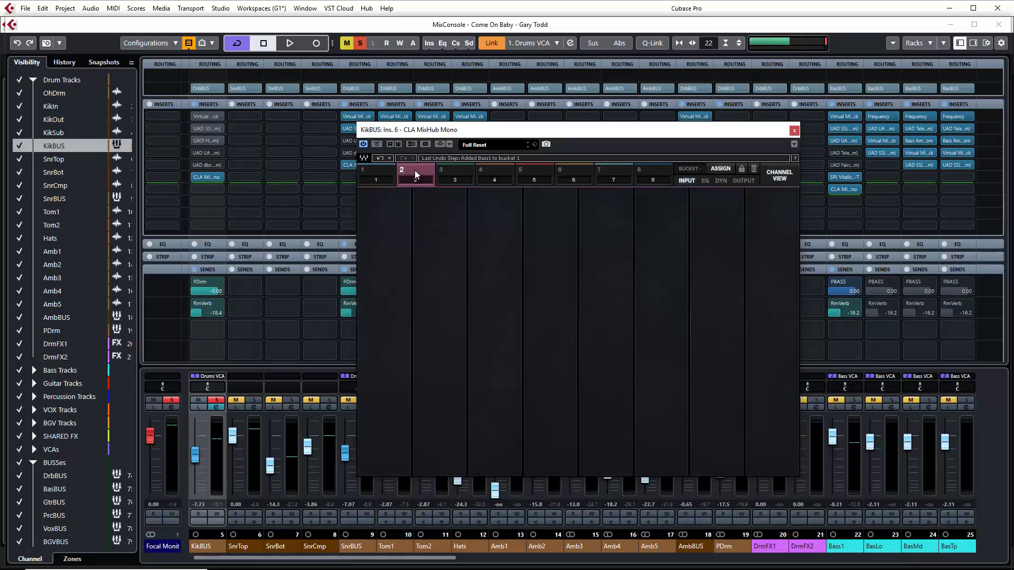
click(724, 169)
click(488, 233)
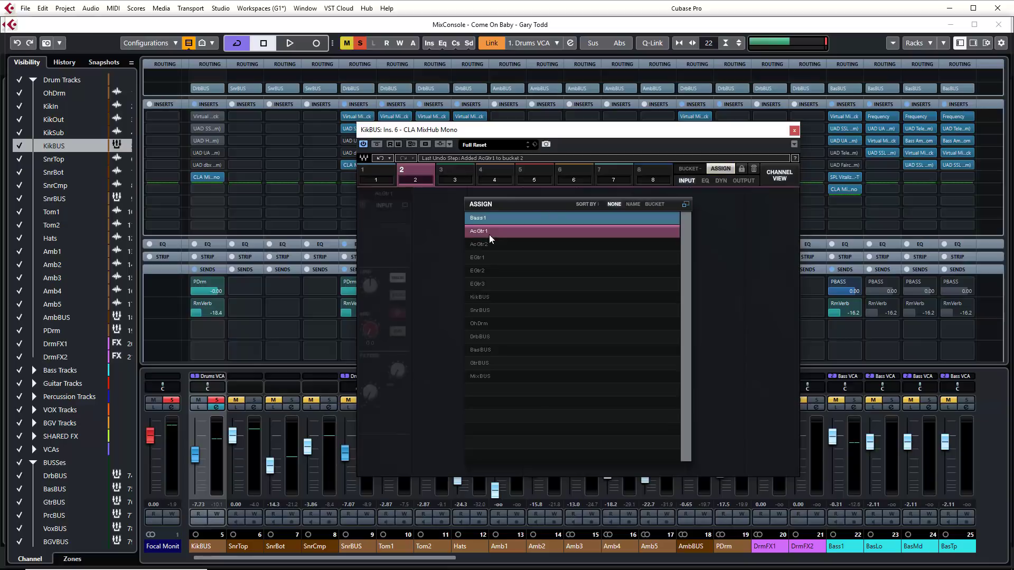
click(489, 241)
click(489, 258)
click(489, 270)
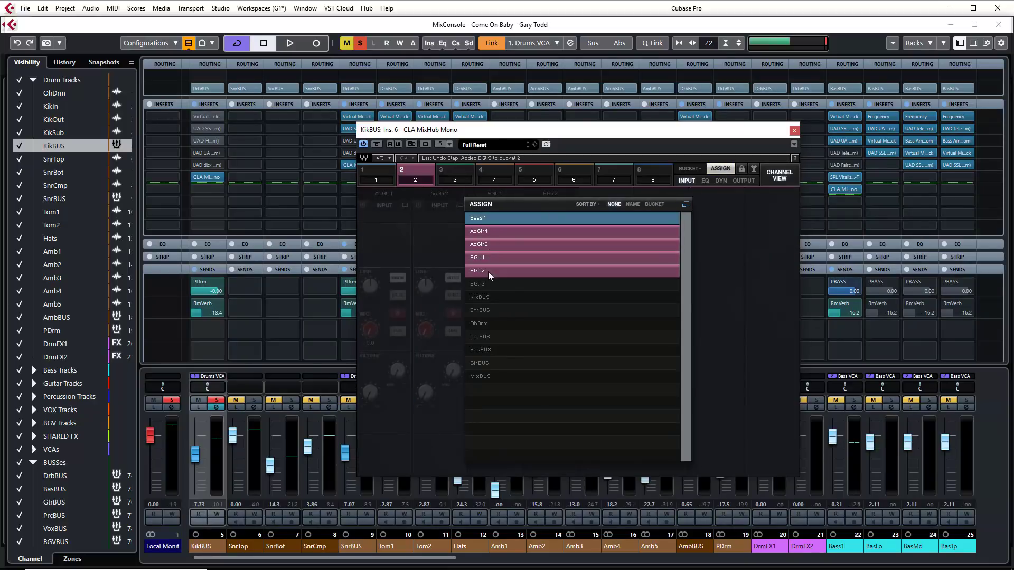
click(489, 285)
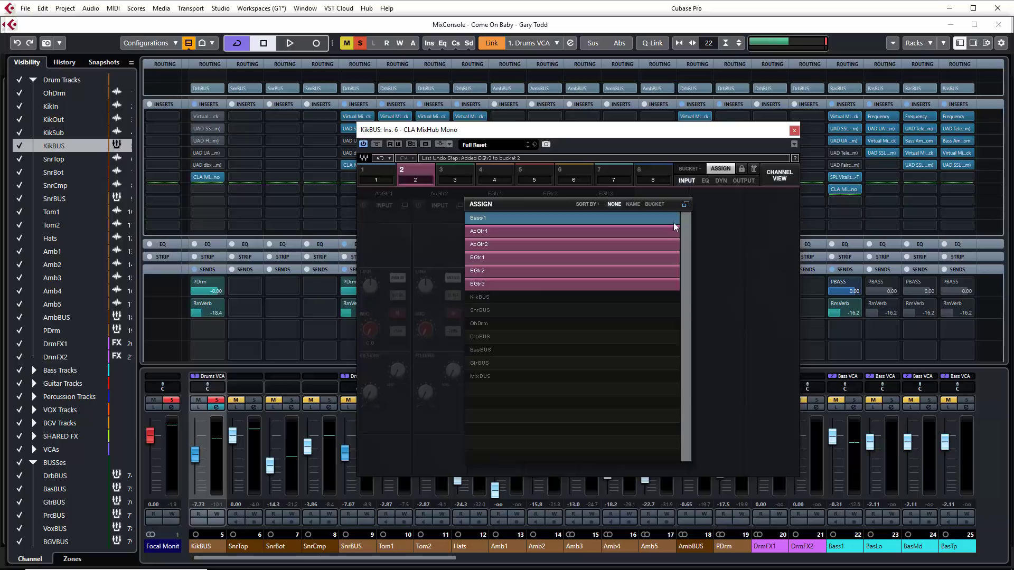
click(685, 206)
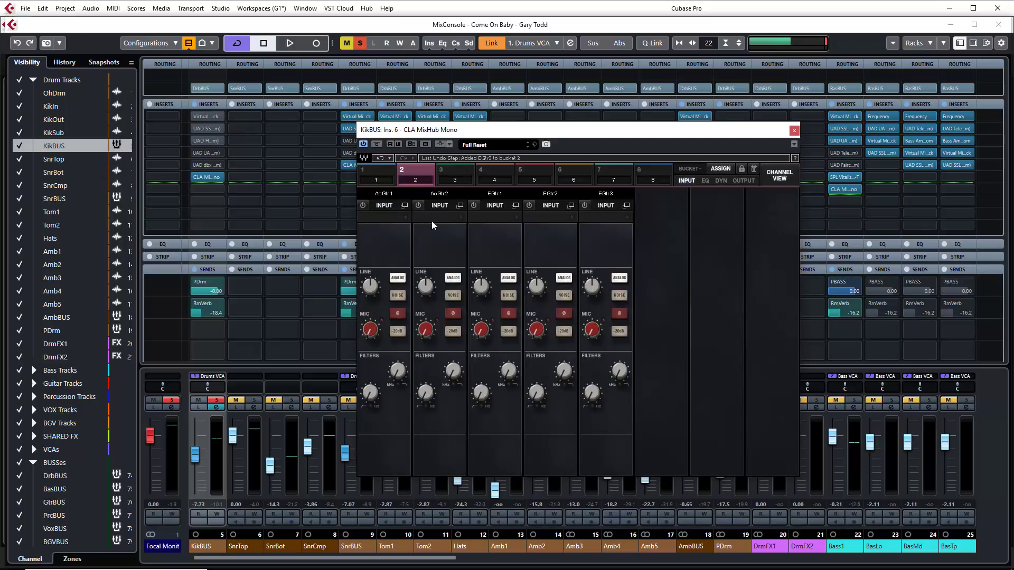
Assign KikBUS, SnrBUS and OhDrm to bucket 3 and close the assignment list.
click(454, 177)
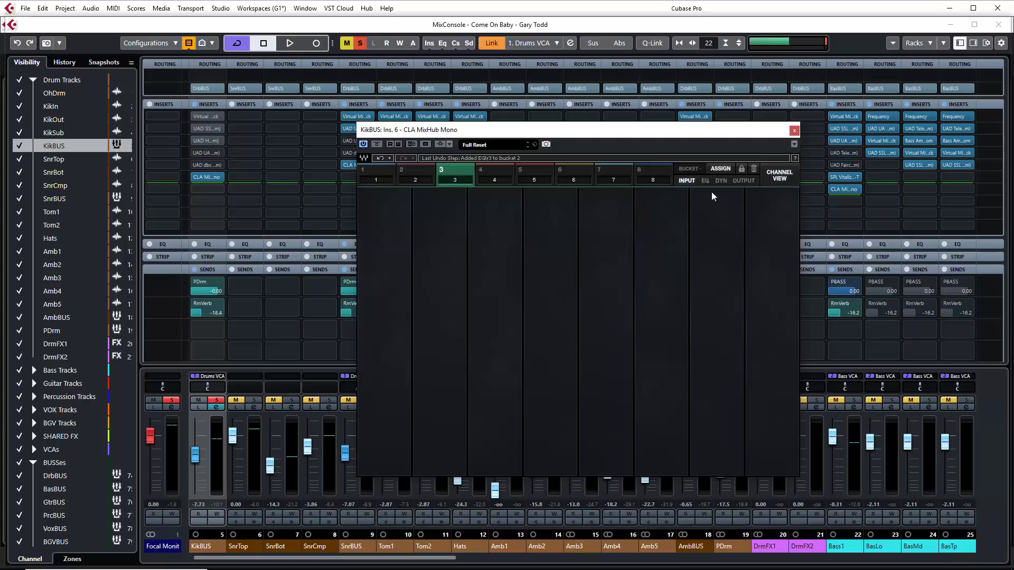
click(721, 169)
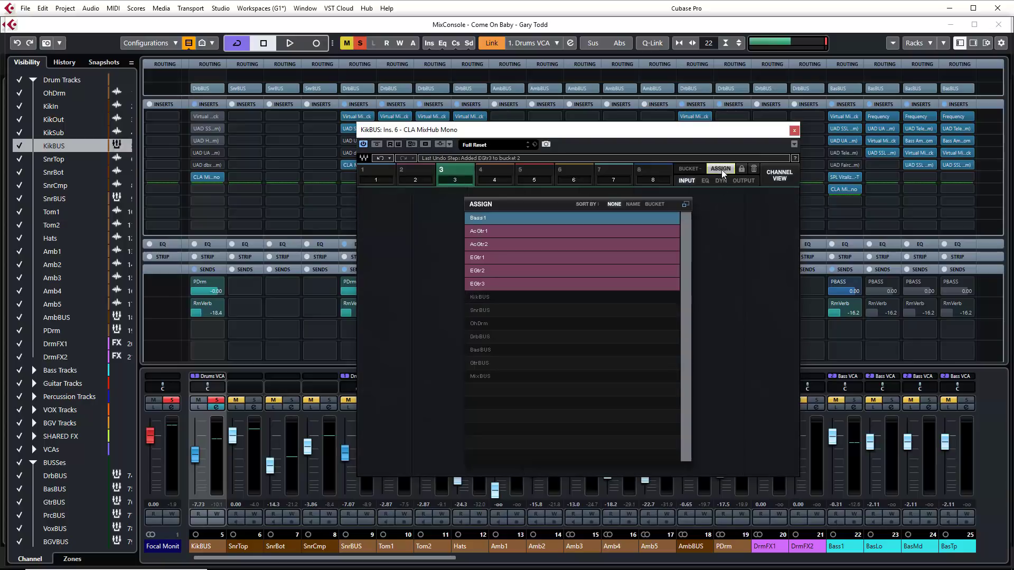
click(487, 297)
click(488, 310)
click(489, 323)
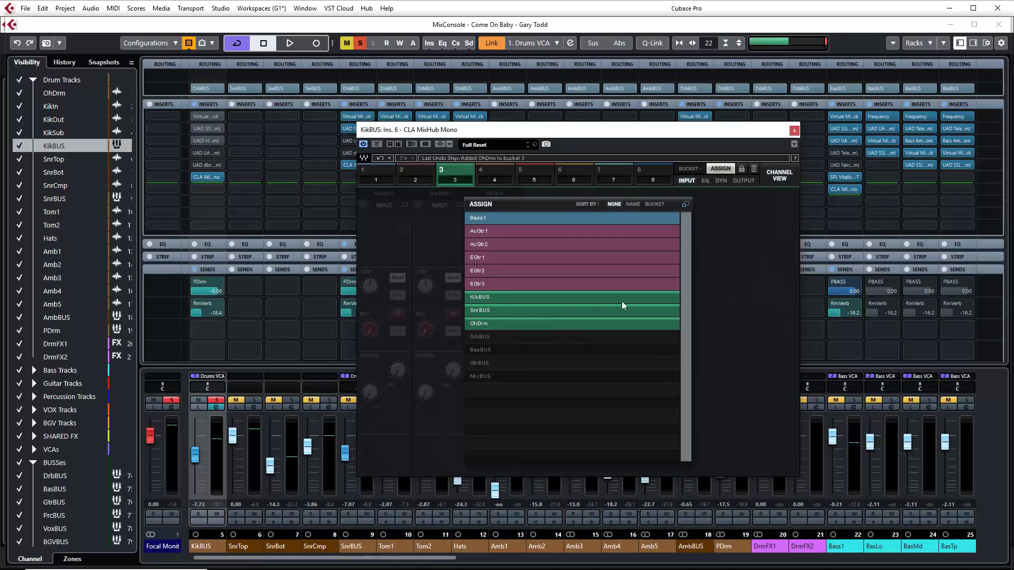
click(685, 205)
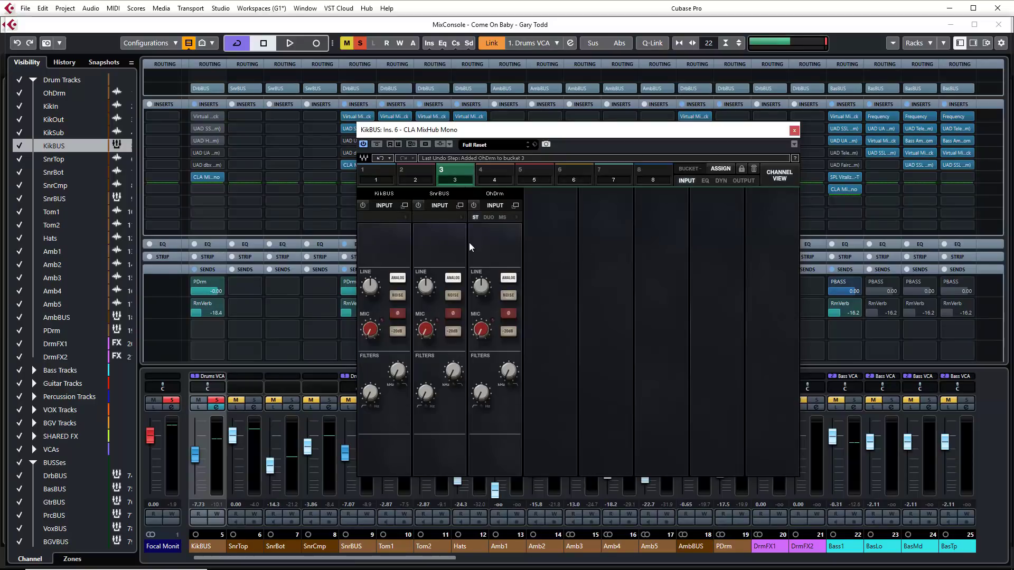
Assign DrbBUS, BasBUS, GtrBUS and MixBUS to bucket 4 and close the assignment list.
click(493, 175)
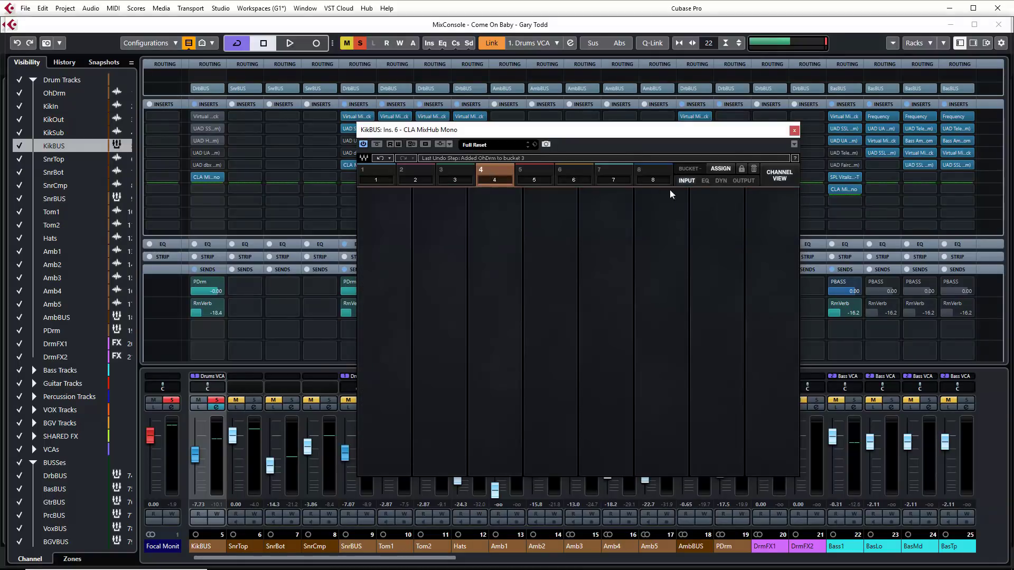
click(719, 169)
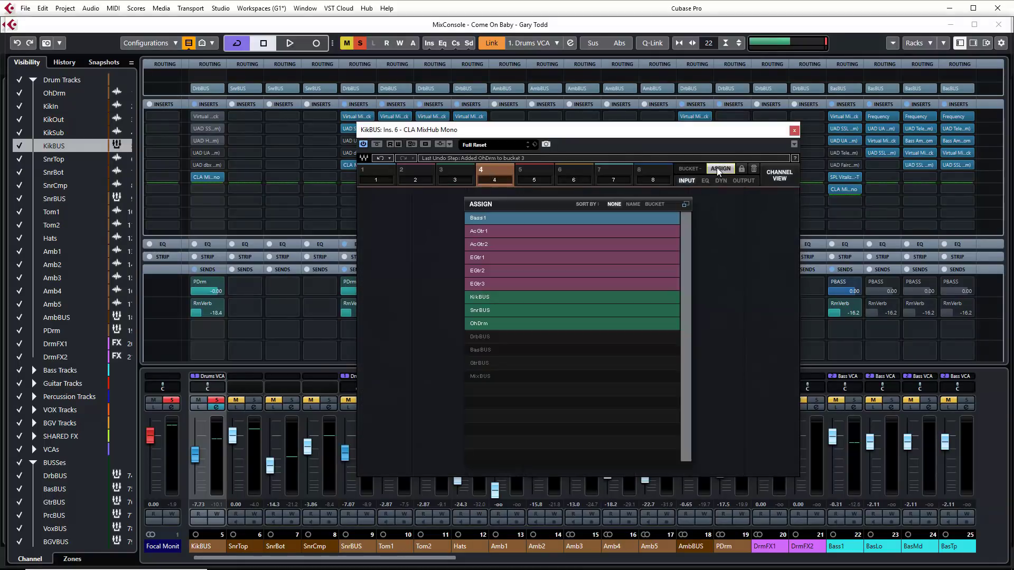
click(491, 340)
click(490, 348)
click(491, 363)
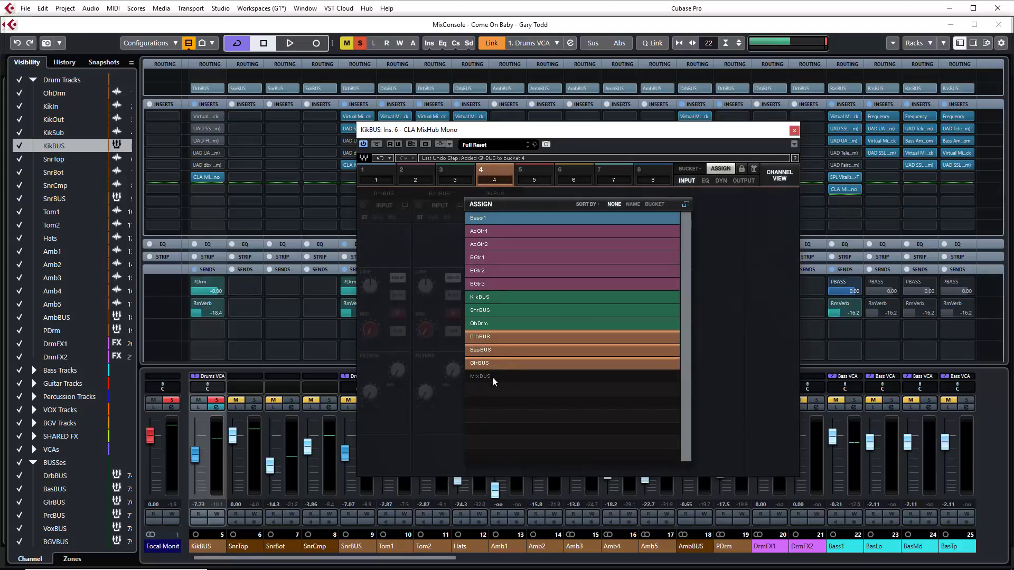
click(488, 376)
click(684, 208)
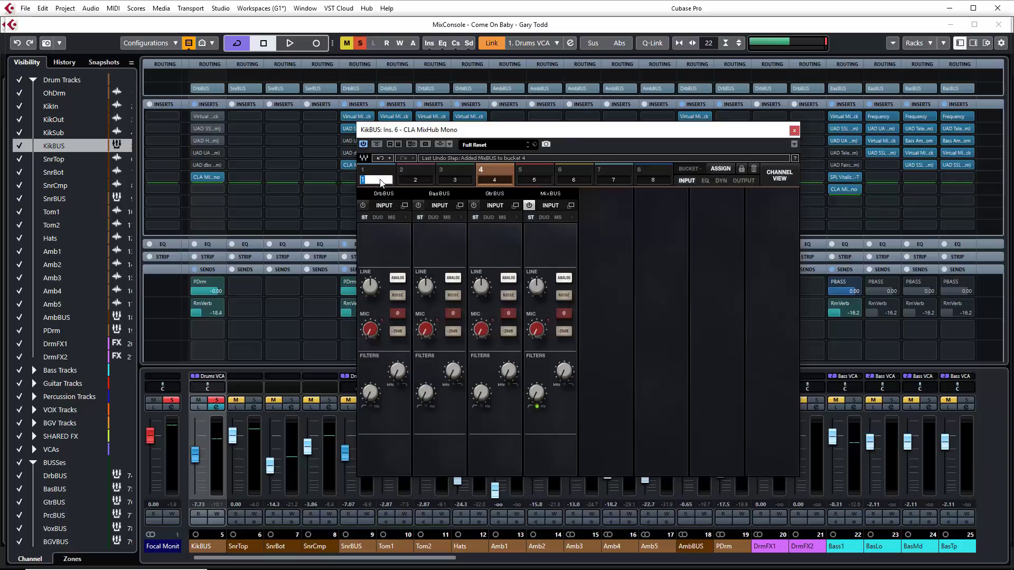
Rename buckets 1 to 4 as Bass, Guitars, Drums and Busses.
text(Bass)
key(Return)
text(Guitar)
double_click(454, 180)
text(Drums)
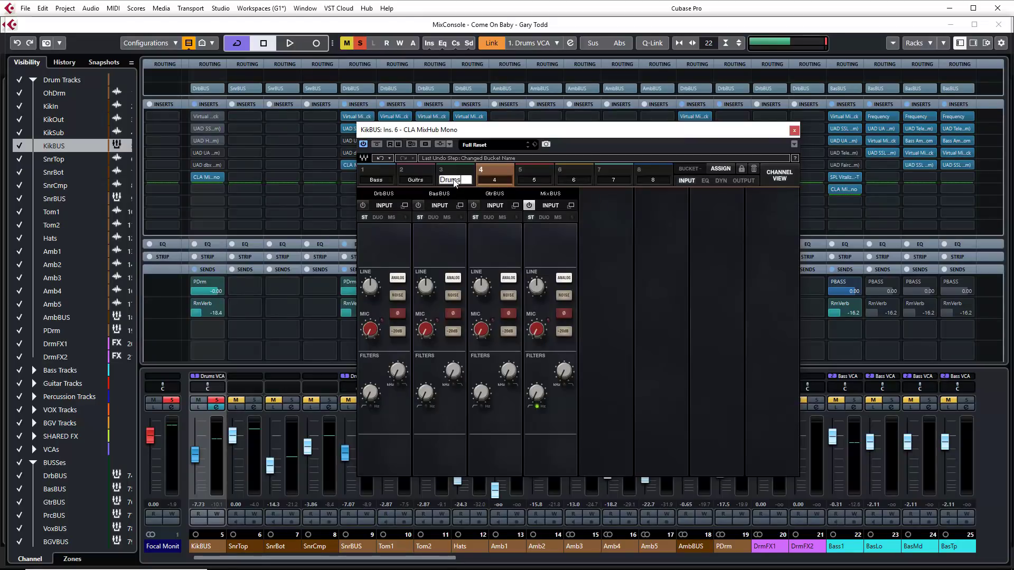
key(Return)
click(496, 180)
text(Busses)
key(Return)
Fill the Bass bucket with AcGtr1, AcGtr2, EGtr1, EGtr2, EGtr3, KikBUS and SnrBUS, try to add OhDrm, and close the assignment list.
click(533, 174)
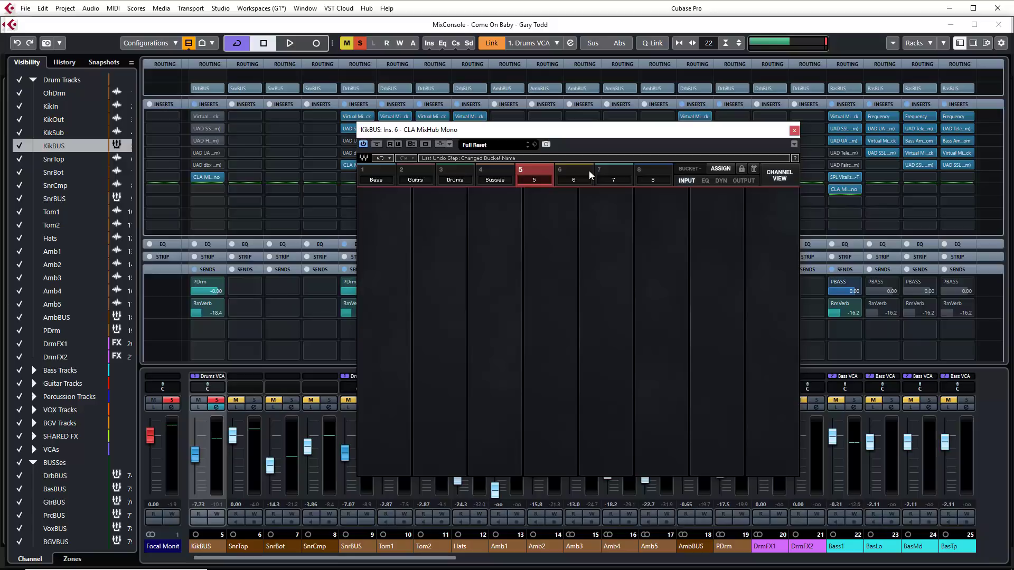
click(421, 178)
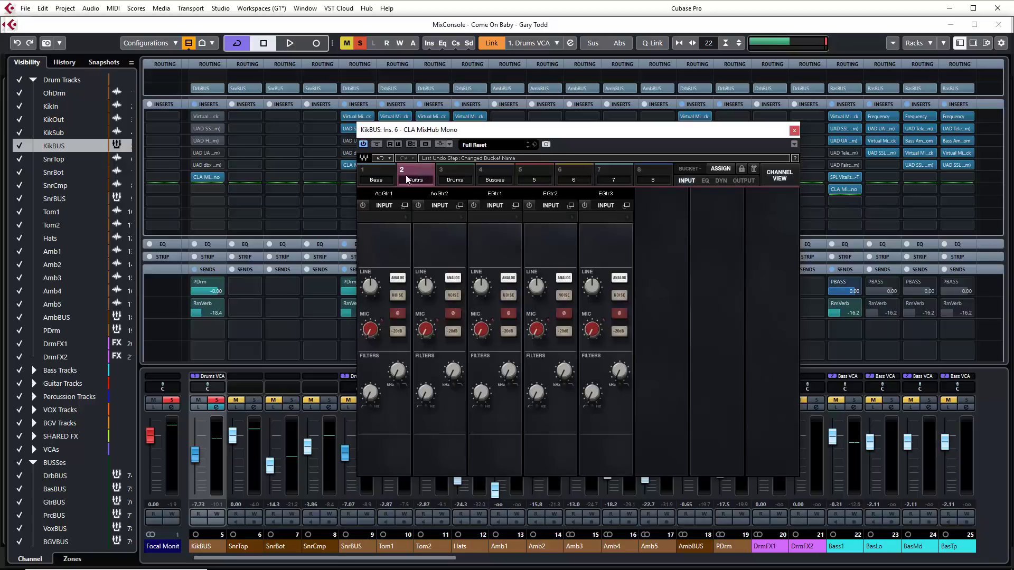
click(376, 177)
click(718, 169)
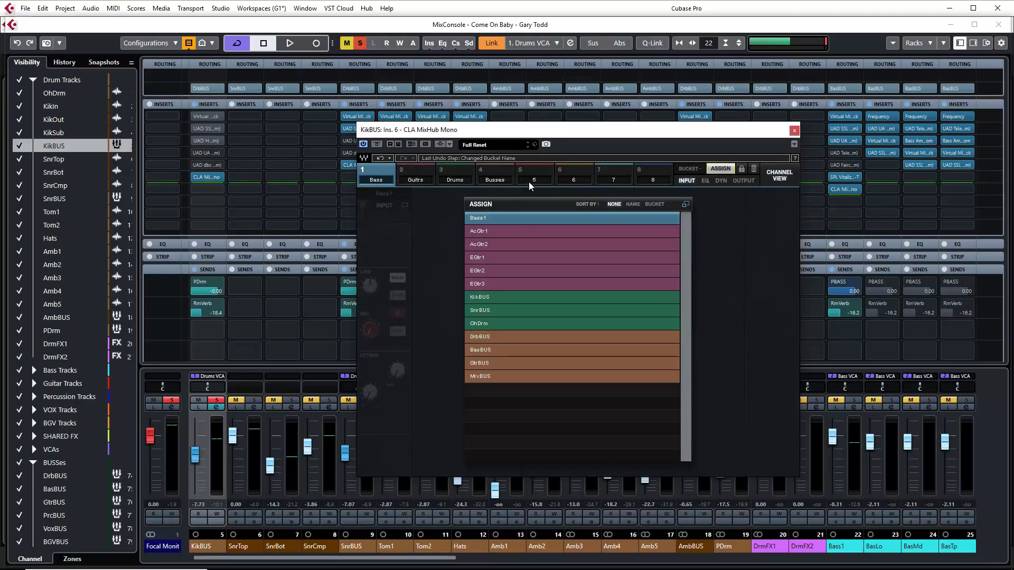
click(494, 232)
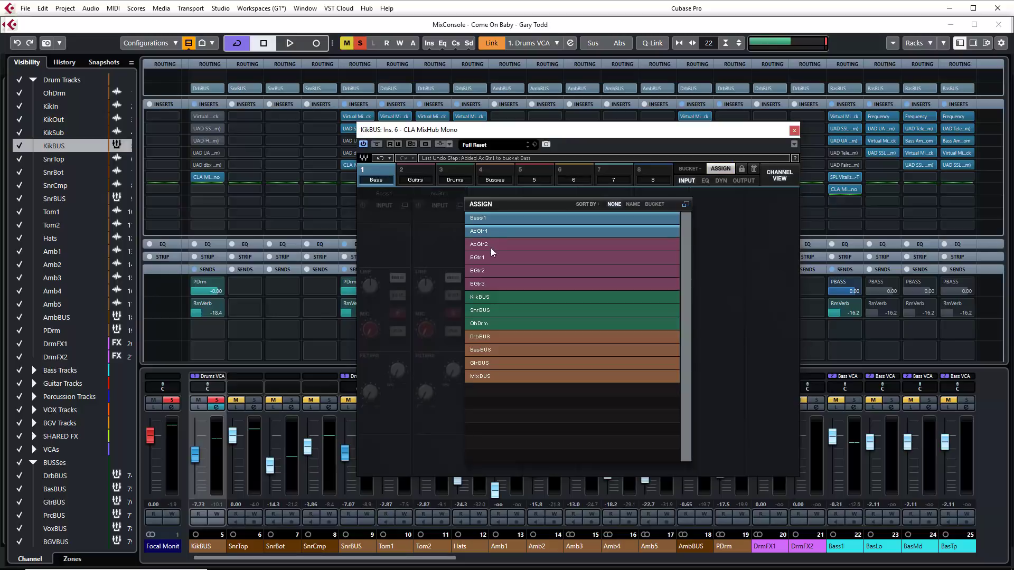
click(490, 246)
click(491, 258)
click(496, 266)
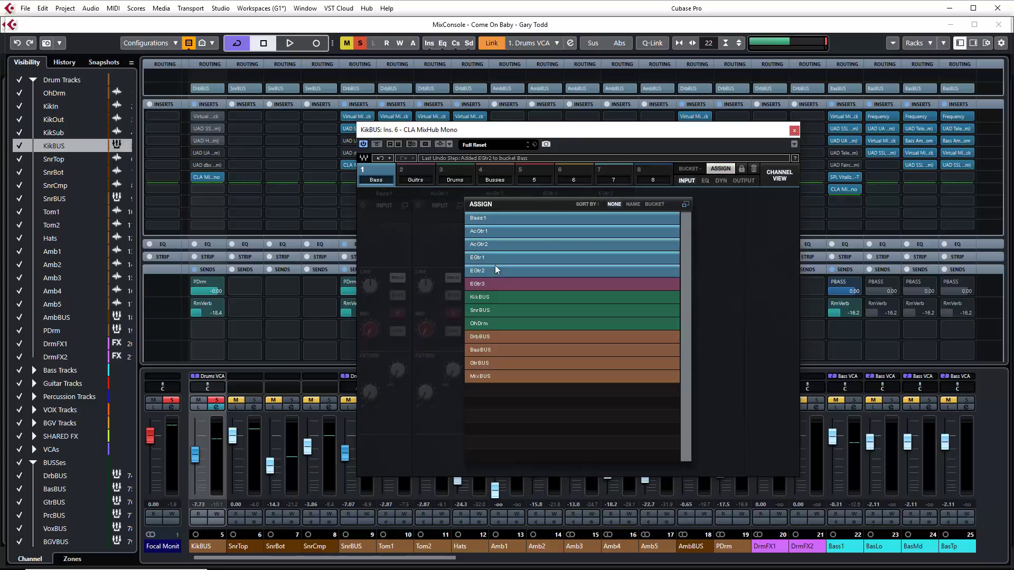
click(498, 286)
click(500, 297)
click(502, 310)
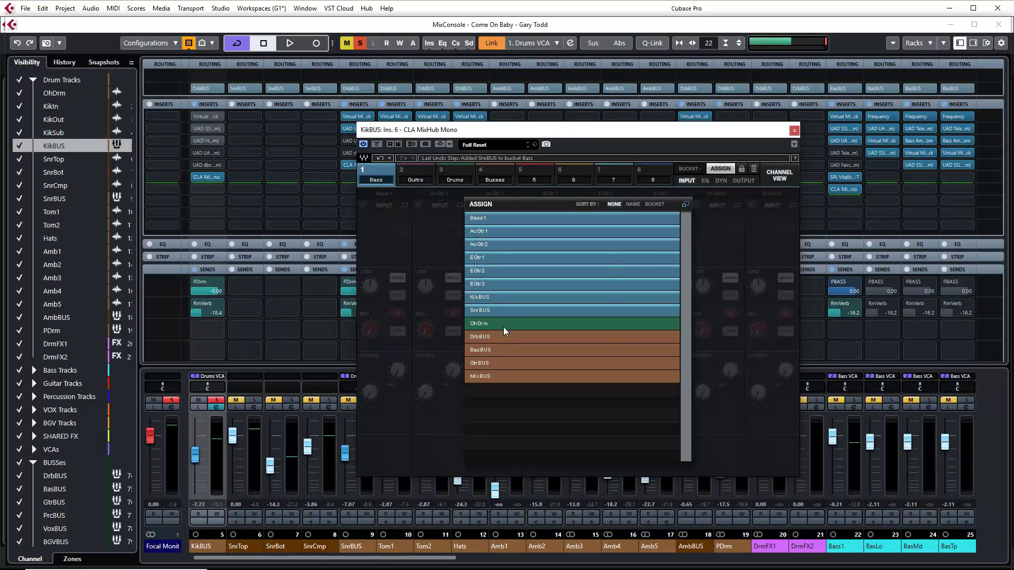
click(502, 324)
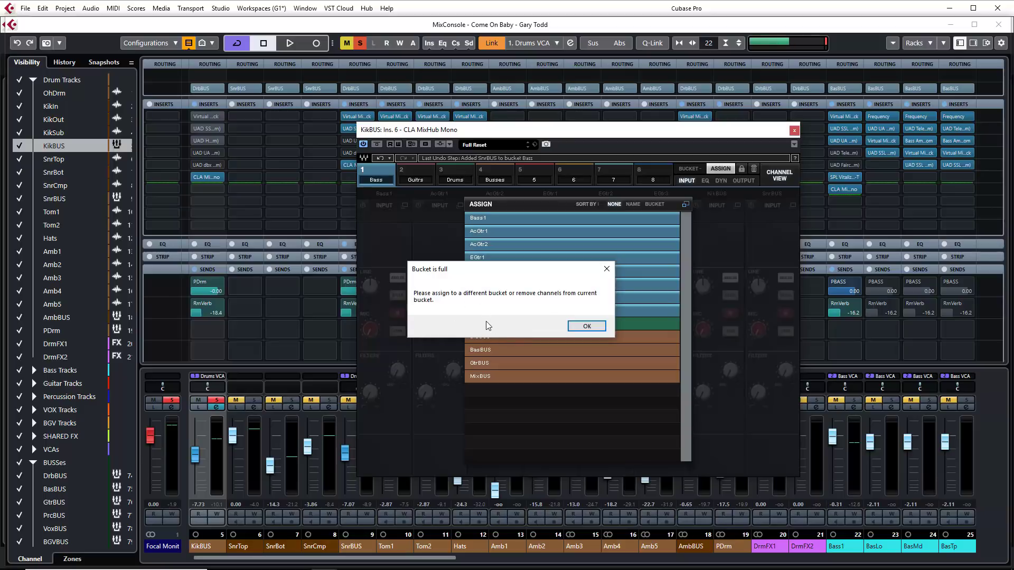
click(580, 326)
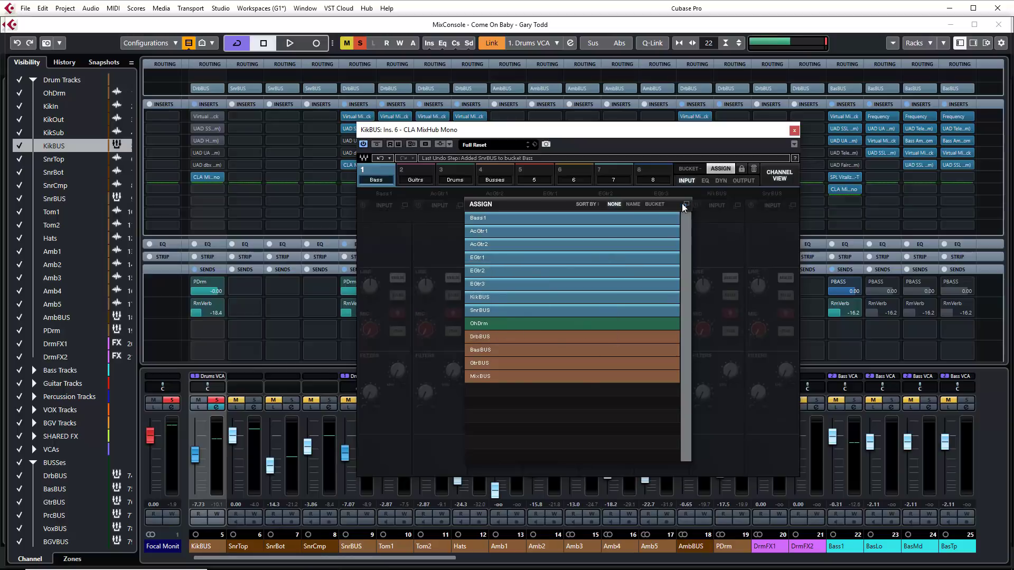
click(686, 204)
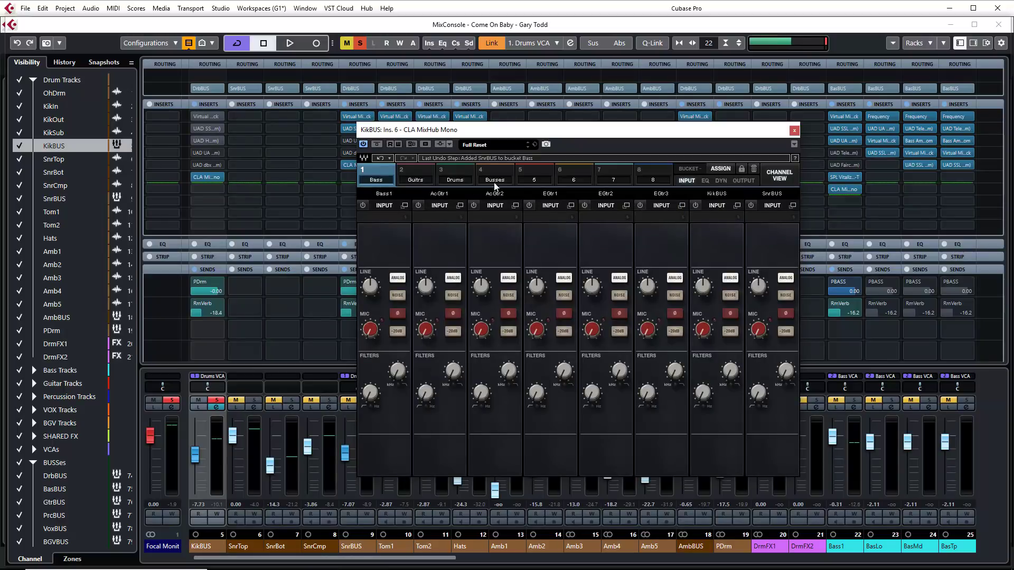
Move AcGtr1, AcGtr2, EGtr1, EGtr2 and EGtr3 back to the Guitars bucket and close the assignment list.
click(414, 179)
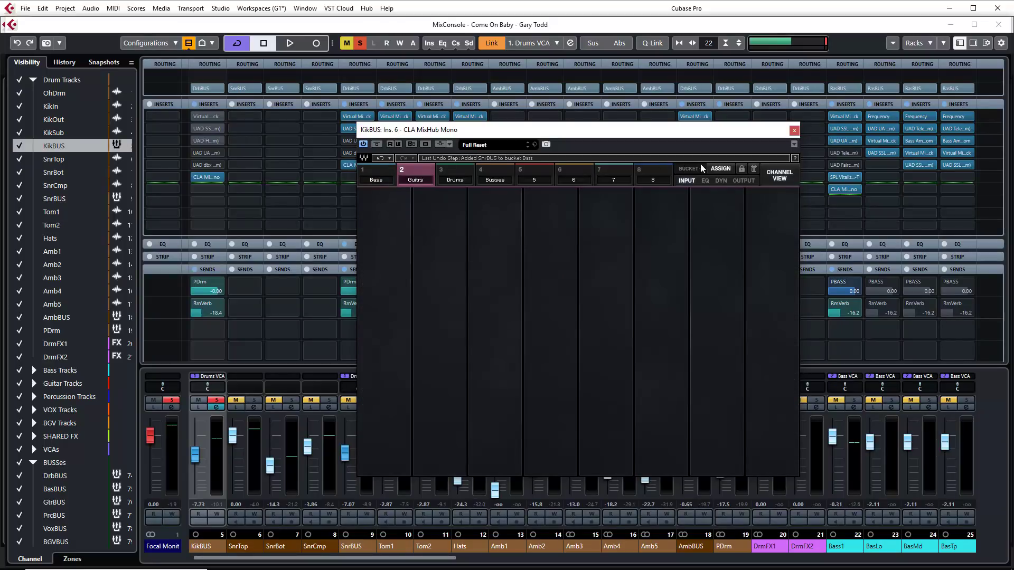
click(719, 169)
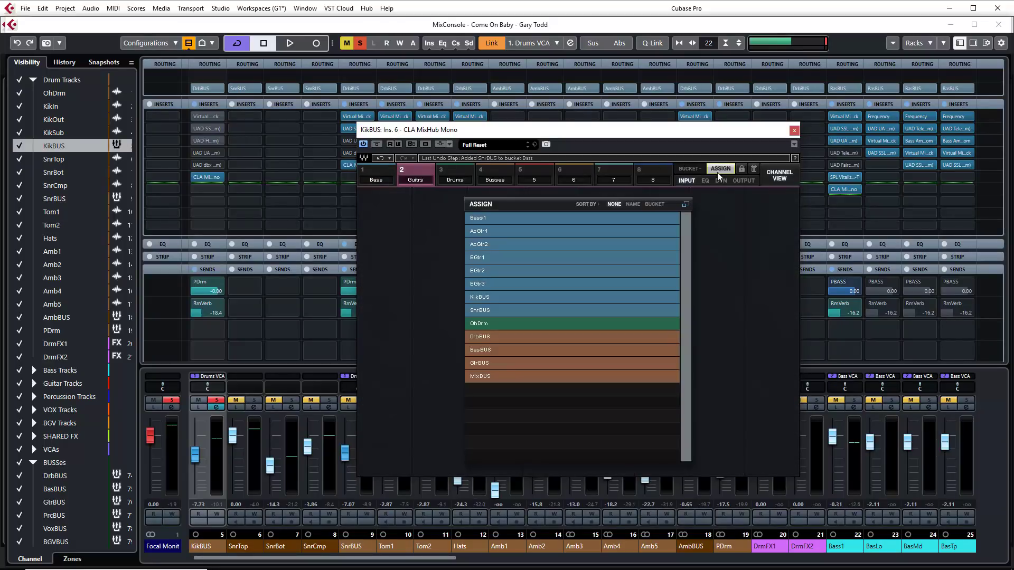
click(483, 231)
click(485, 244)
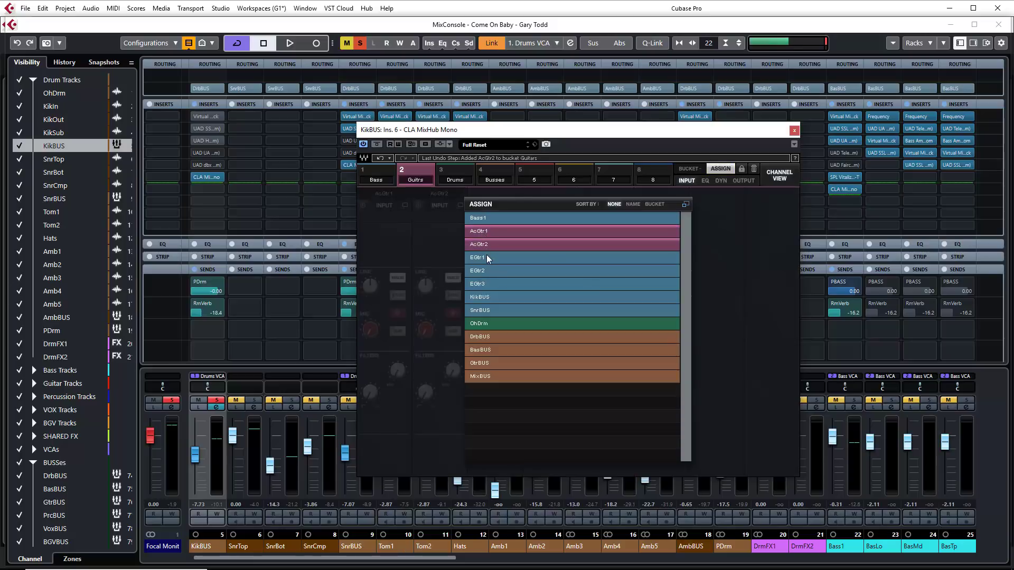
click(486, 258)
click(488, 271)
click(490, 284)
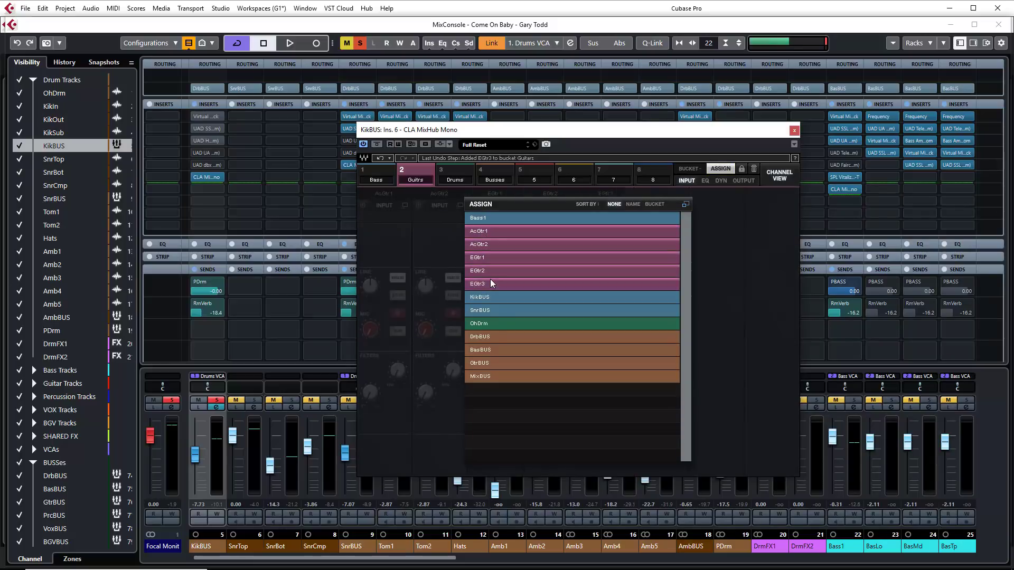
click(685, 204)
Move KikBUS and SnrBUS back to the Drums bucket and close the assignment list.
click(457, 168)
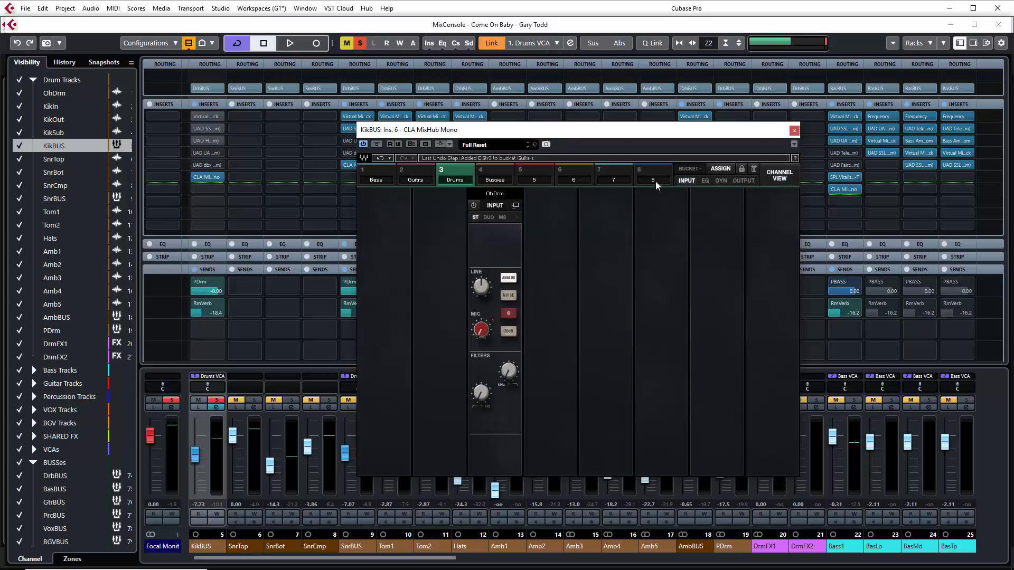
click(720, 169)
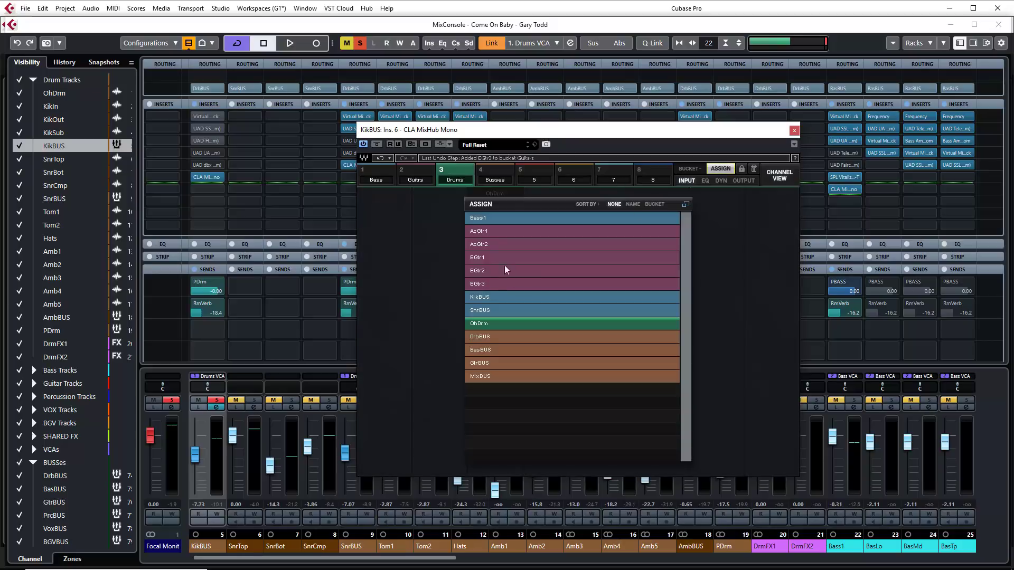
click(489, 298)
click(489, 311)
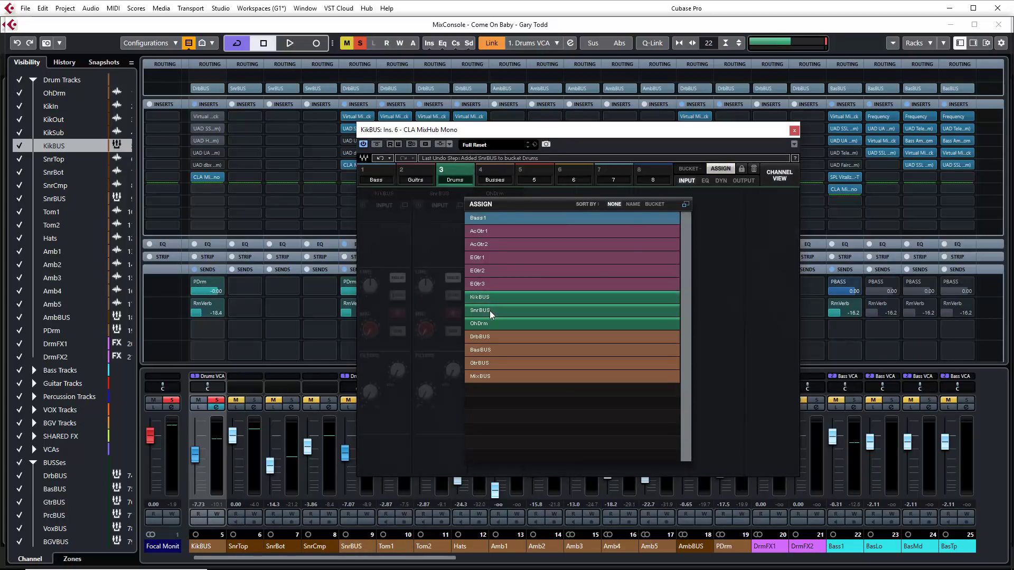
click(686, 205)
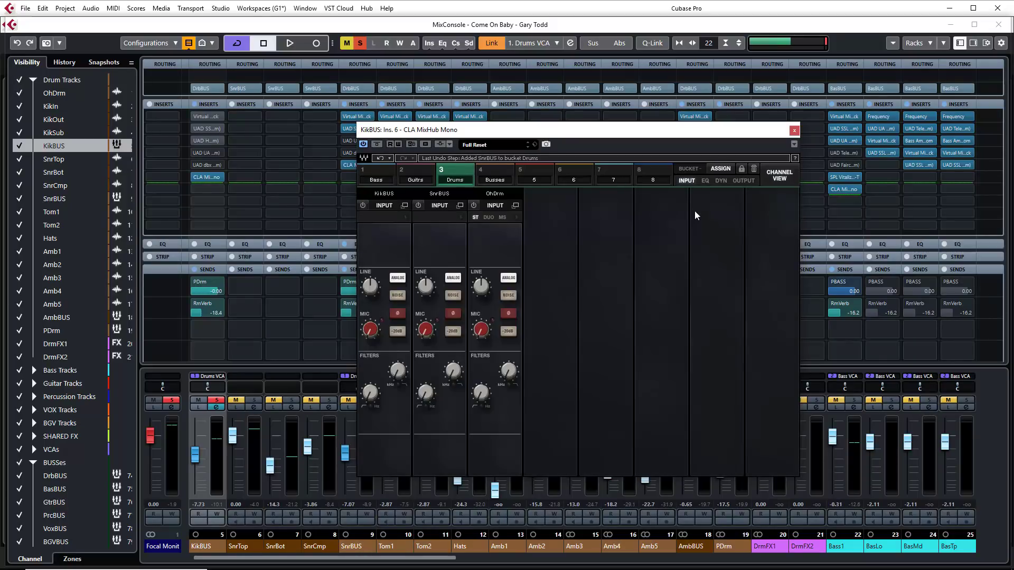
Look through the Drums bucket's EQ, dynamics and output sections, reposition the plugin window, and return to the input section.
click(704, 182)
click(721, 180)
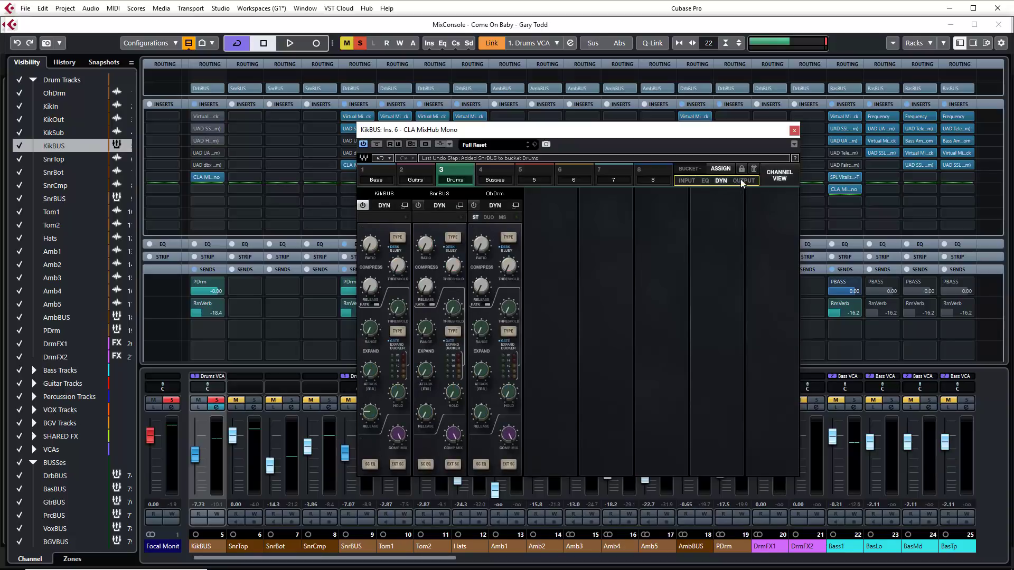
click(743, 181)
drag(709, 133, 599, 78)
click(578, 125)
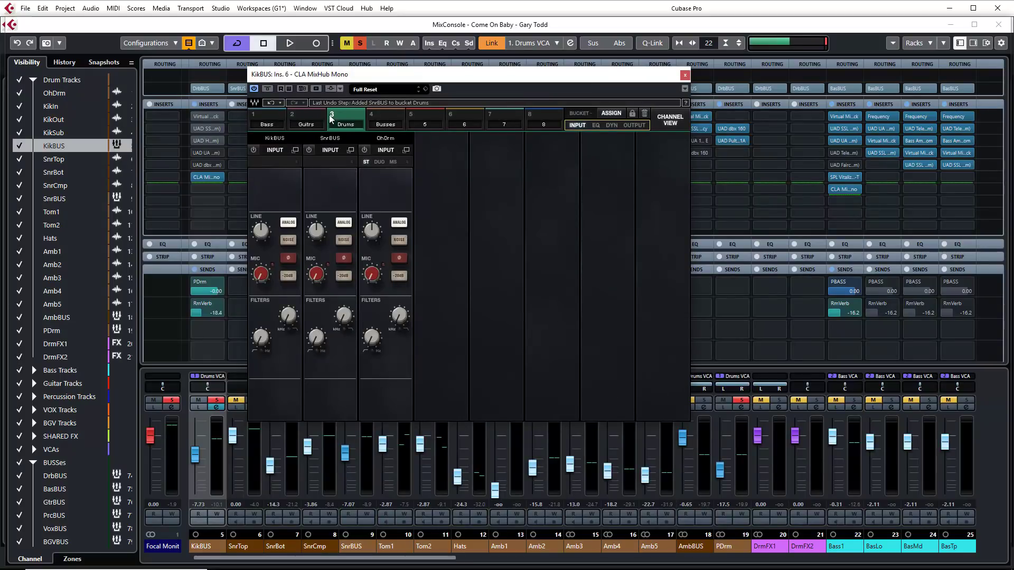
Show the Guitars bucket, unsolo the KikBUS channel and play the full mix.
click(308, 117)
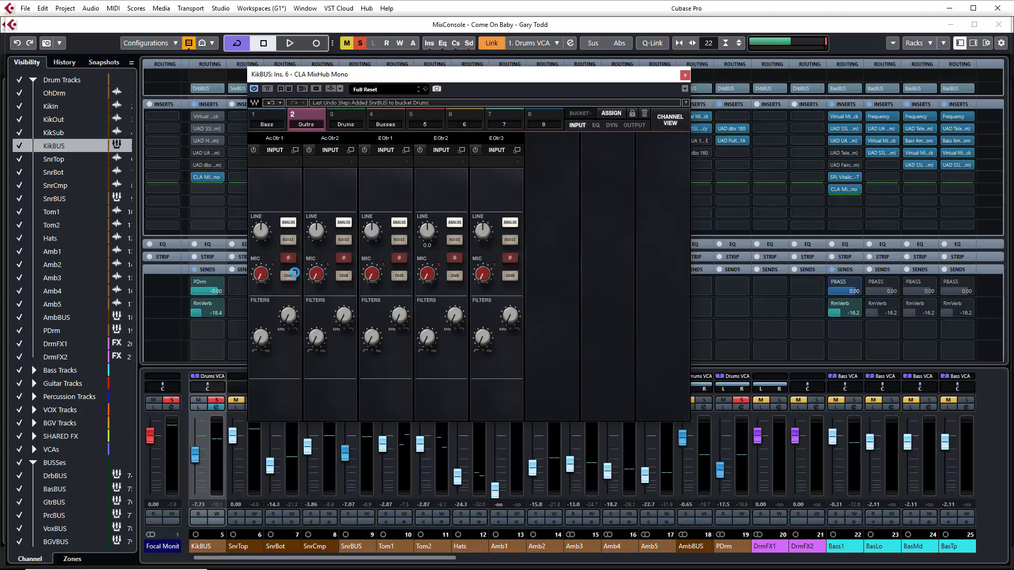
key(space)
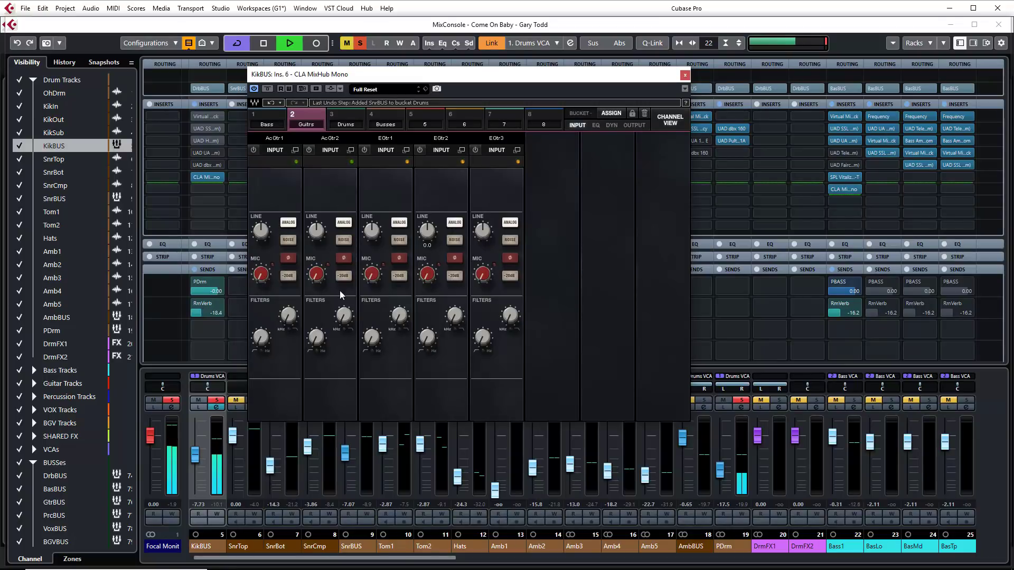
key(space)
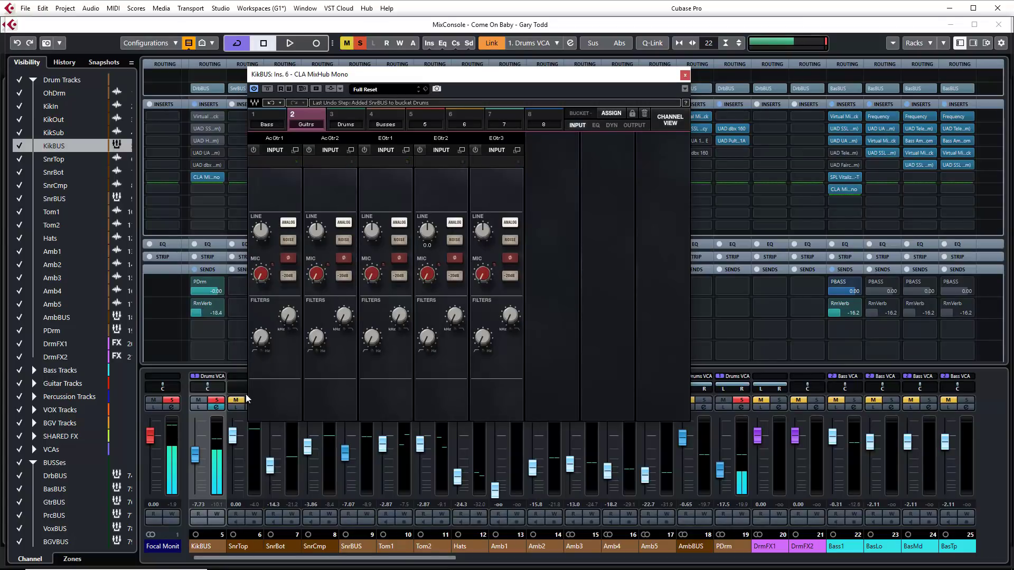
click(218, 400)
key(space)
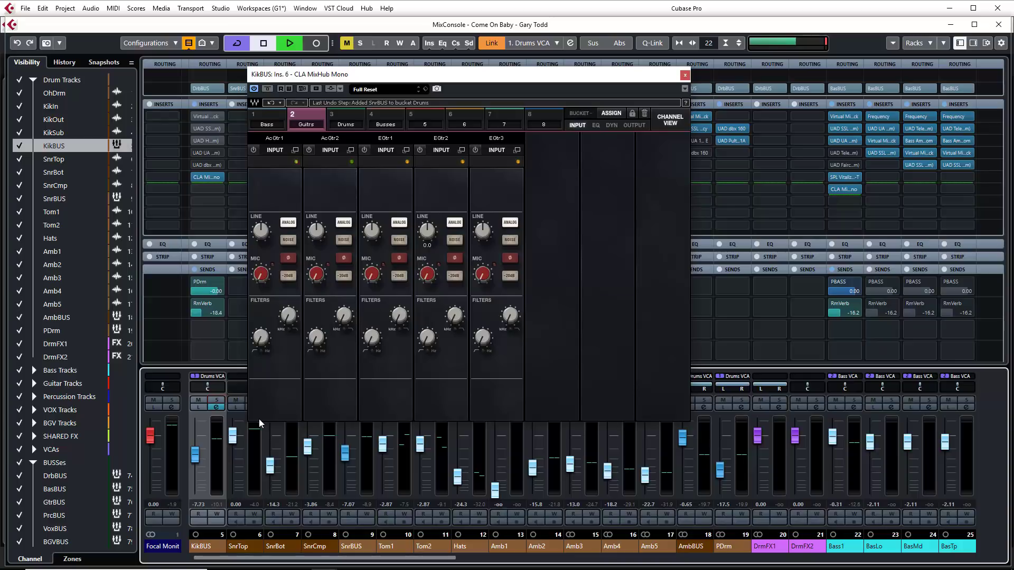
Raise the high-pass filter cutoff on AcGtr1, AcGtr2, EGtr1 and EGtr2 in the Guitars bucket.
mouse_move(260, 237)
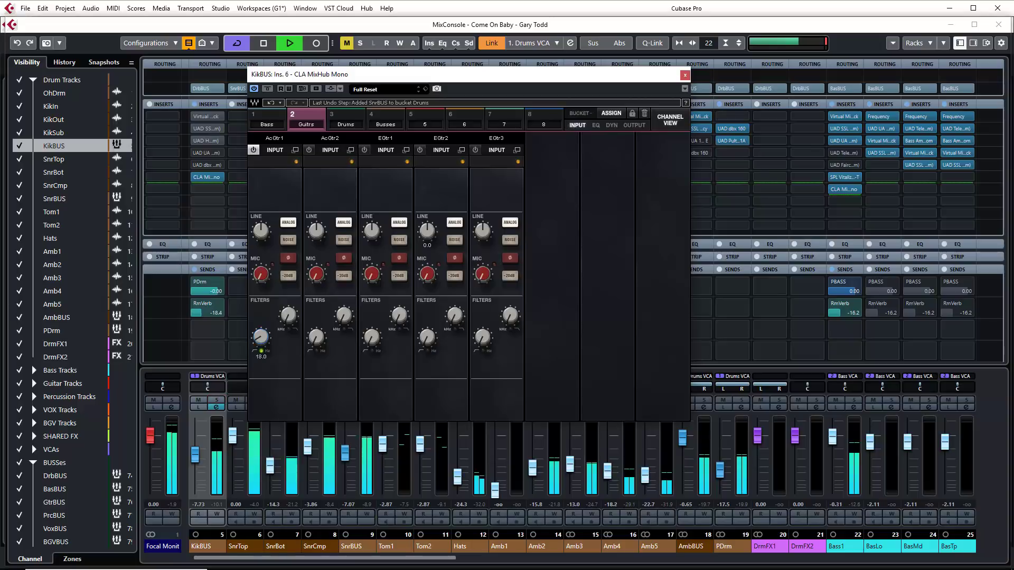
drag(261, 348, 314, 365)
click(316, 336)
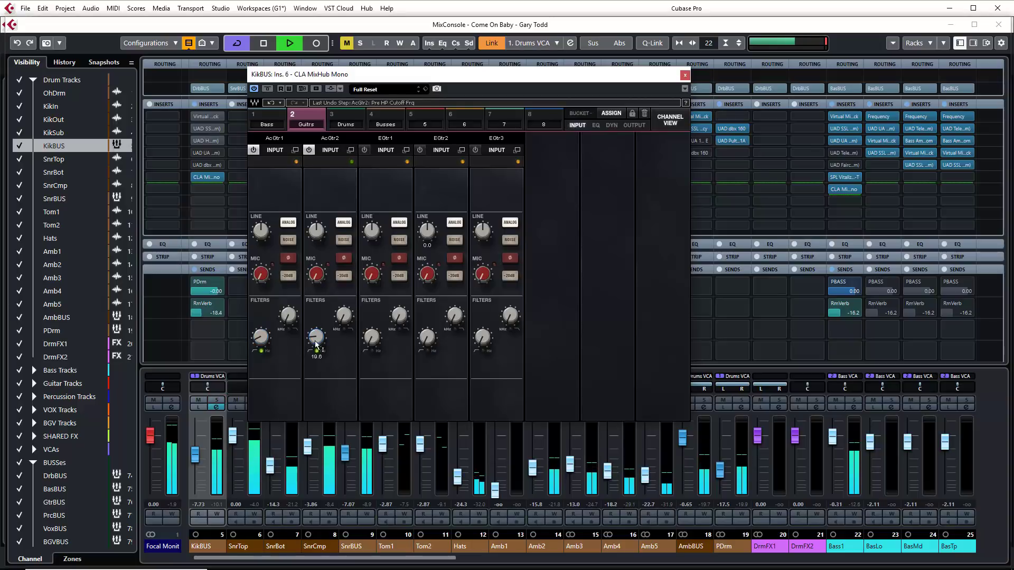
click(371, 336)
click(427, 336)
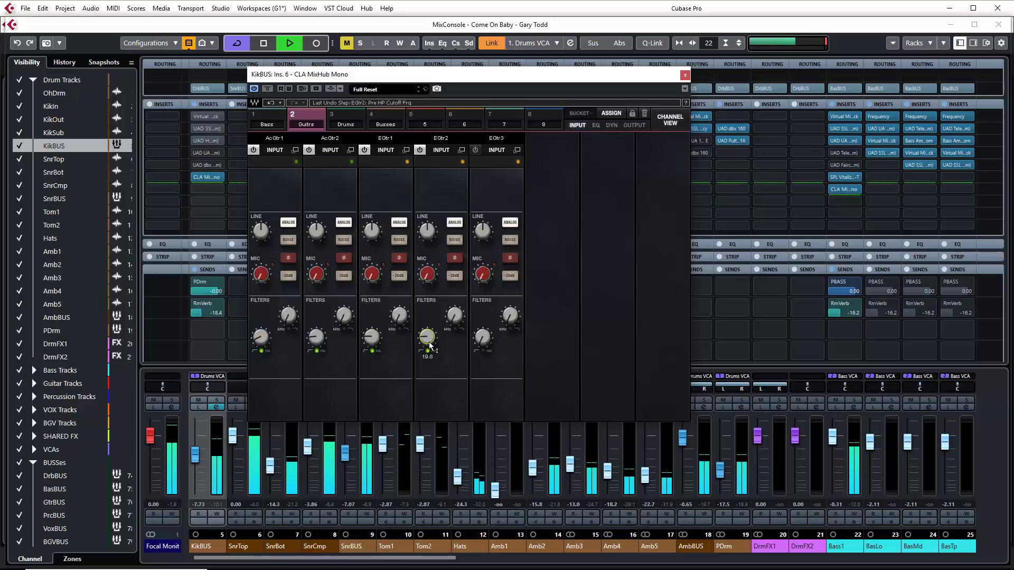
Lower the low-pass cutoff on EGtr2 and EGtr3, with EGtr3 at about 6.2, and raise the high-pass cutoff on EGtr3.
click(454, 315)
click(510, 316)
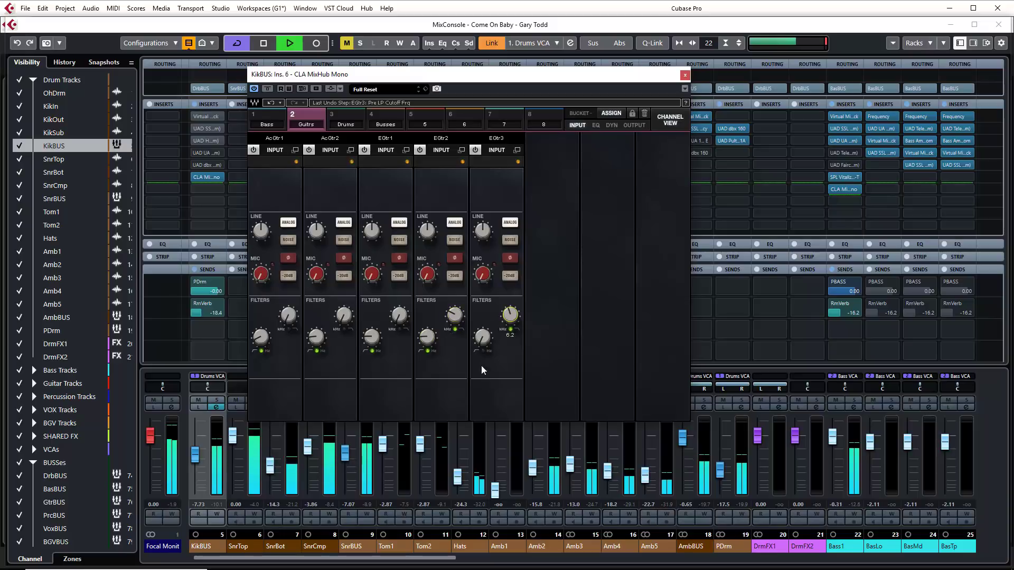
click(482, 336)
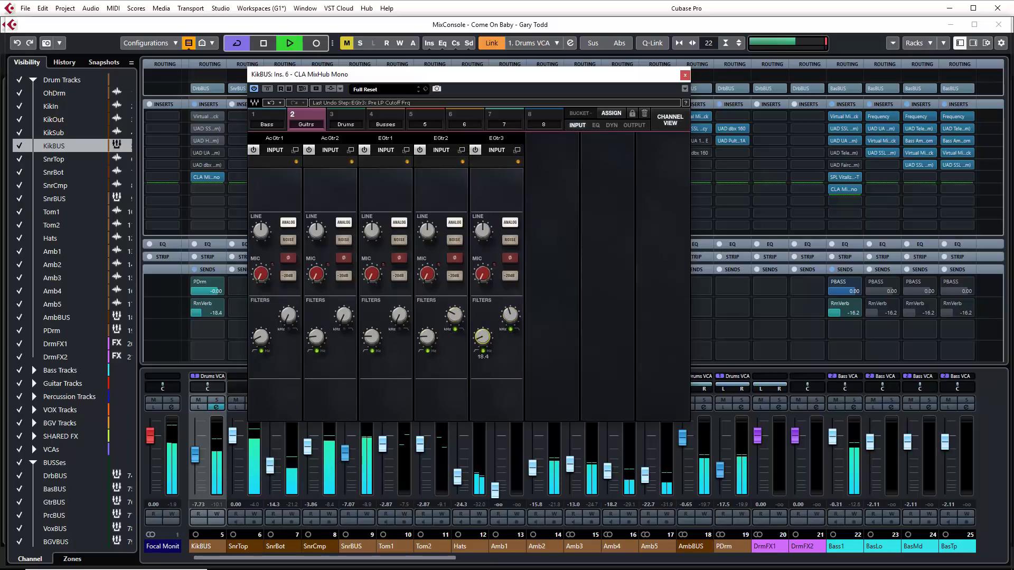
mouse_move(490, 303)
mouse_down()
mouse_move(363, 284)
mouse_move(492, 296)
mouse_up()
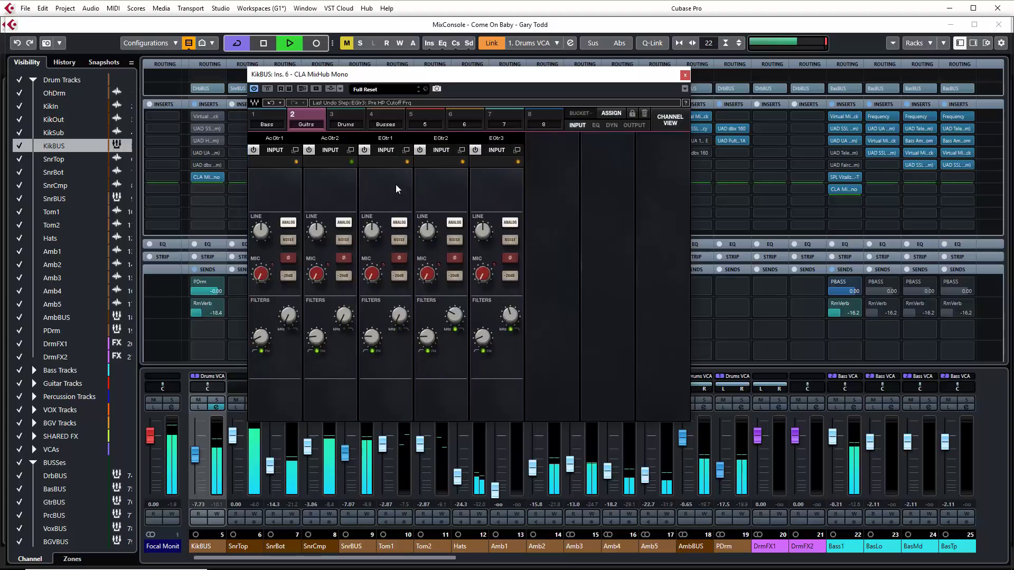
Show the Guitars bucket's EQ section and boost the HF gain on all five guitars, with EGtr3 at about 11.3 and EGtr1 about 6.5.
click(597, 125)
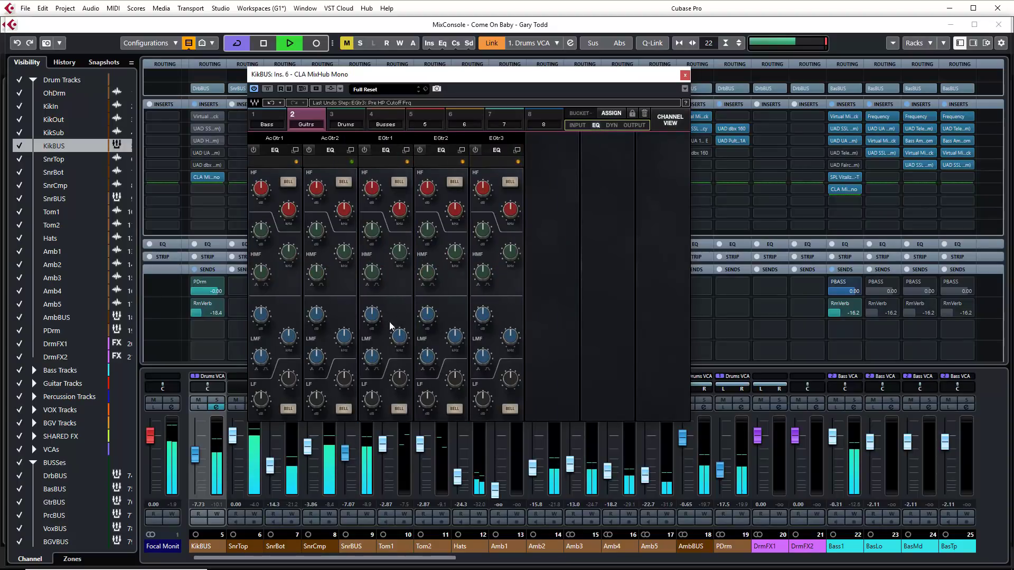
drag(427, 188, 445, 197)
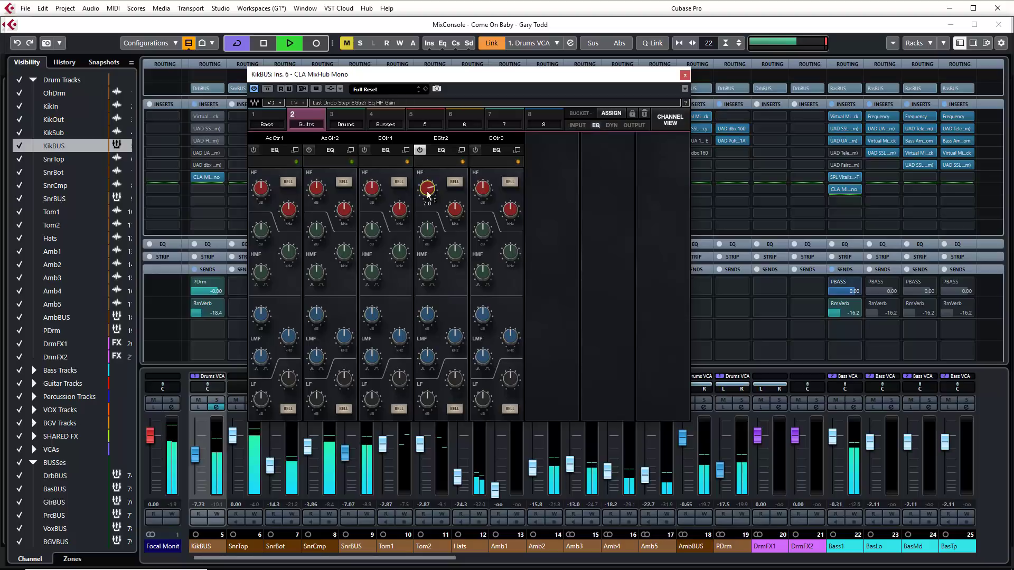
click(482, 188)
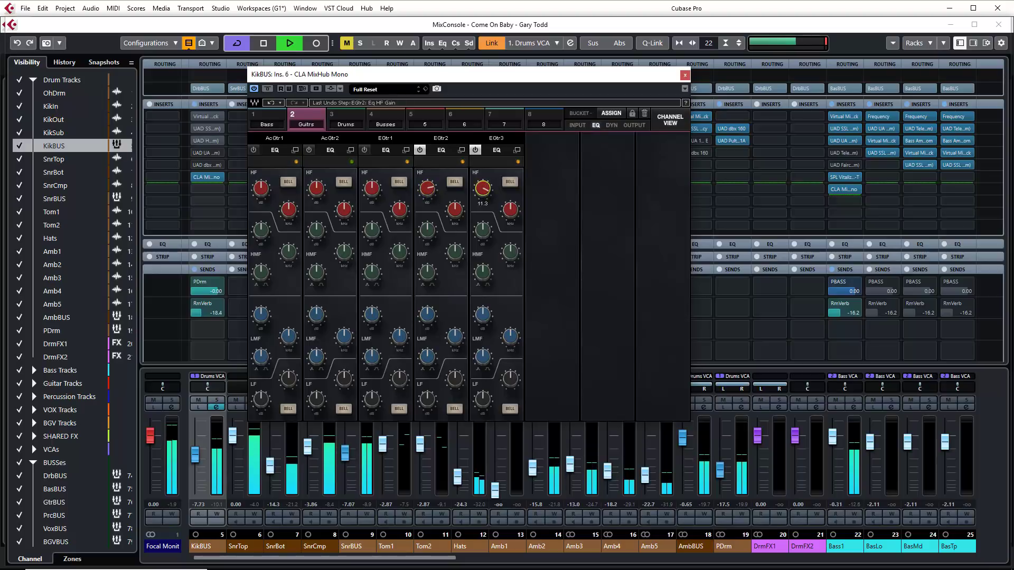
click(372, 190)
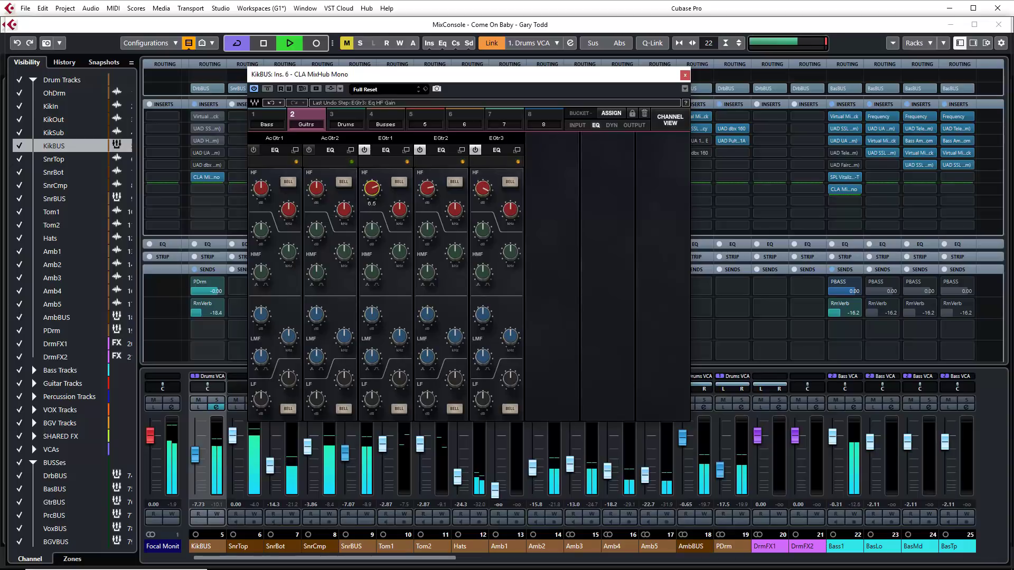
drag(315, 194, 296, 204)
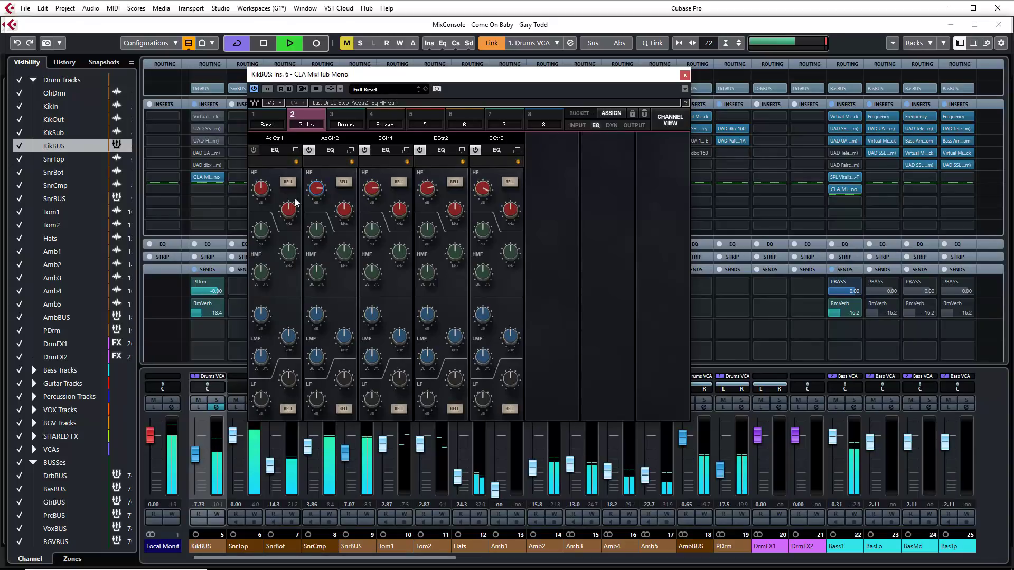
click(261, 189)
Lower the HF frequency on AcGtr1 and AcGtr2, and stop playback.
click(289, 210)
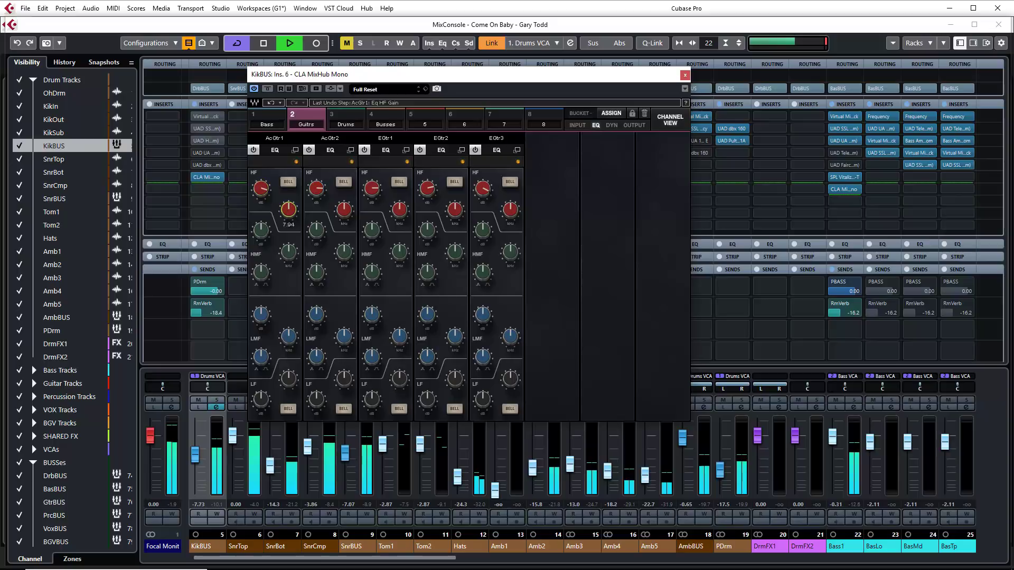
drag(344, 209, 343, 215)
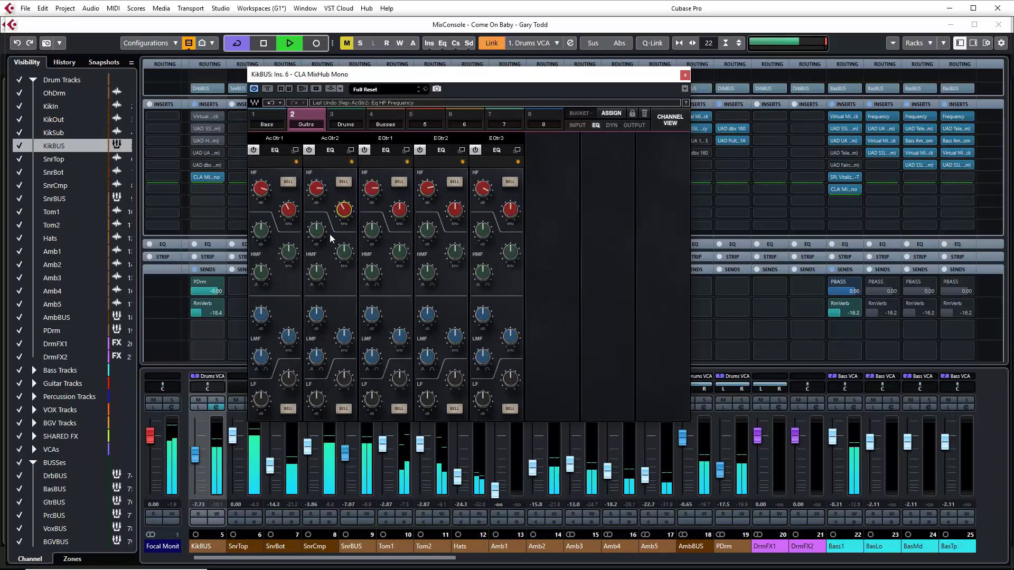
key(space)
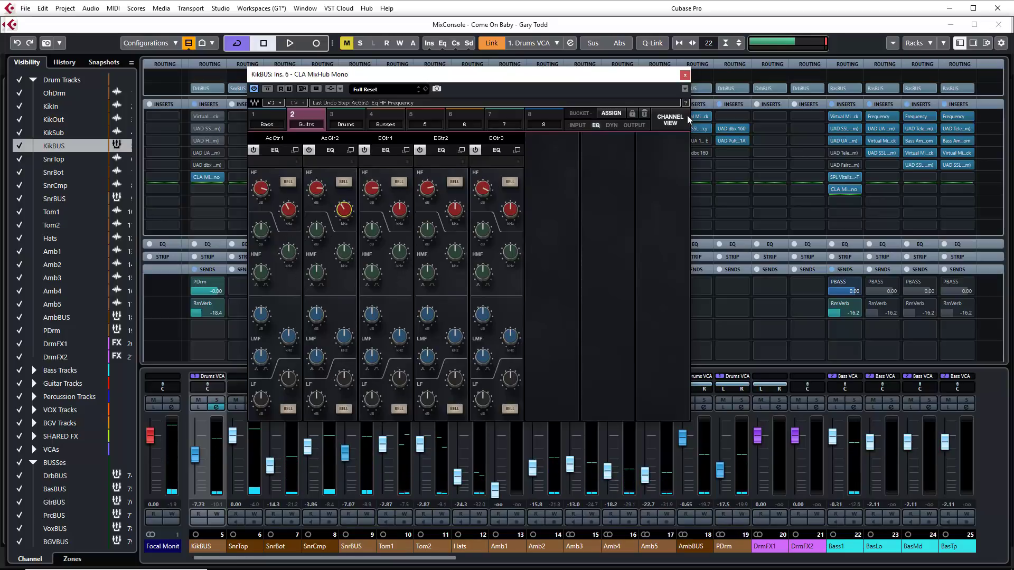
Close and reopen the MixHub on KikBUS, show it in Channel View, and close it.
click(685, 76)
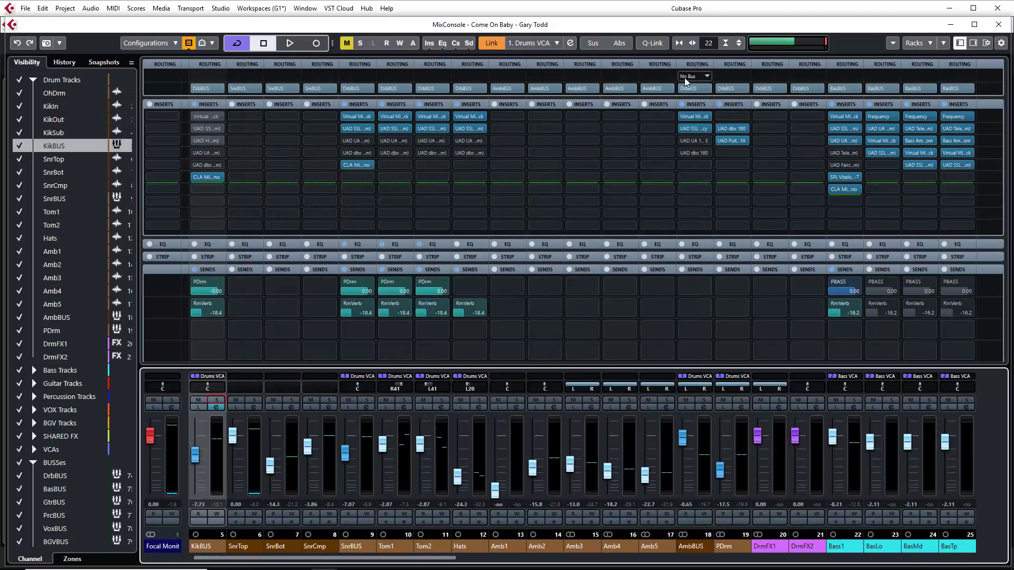
click(208, 177)
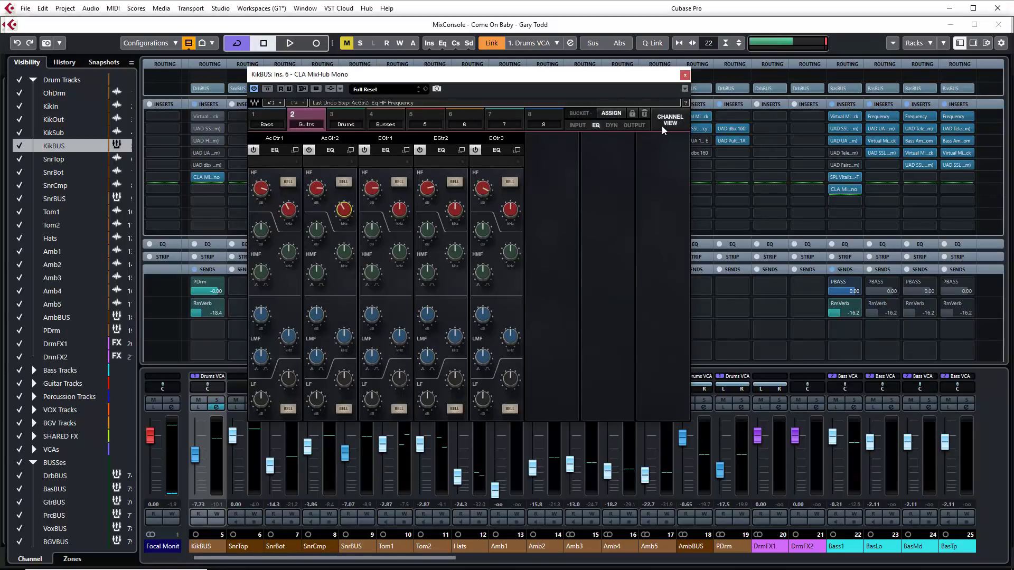
click(668, 121)
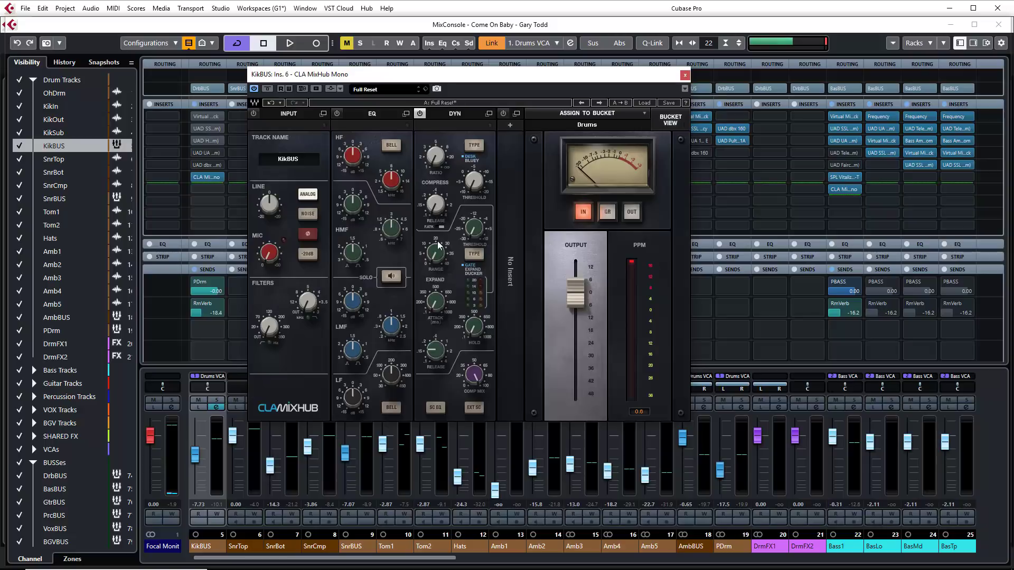
click(685, 75)
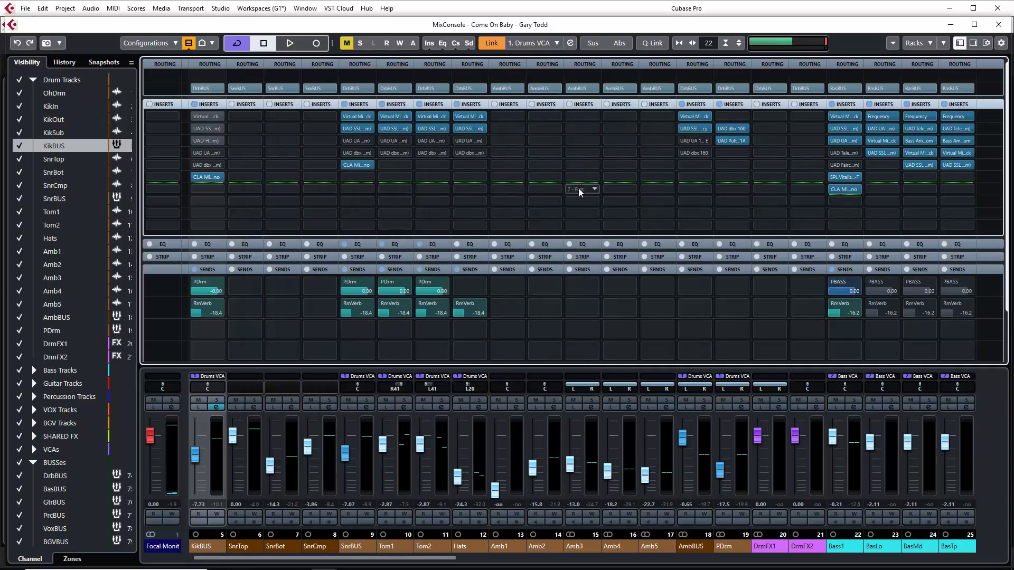
Open the MixHub instances on SnrBUS and Bass1 one after the other, closing each after viewing its channel strip.
click(357, 164)
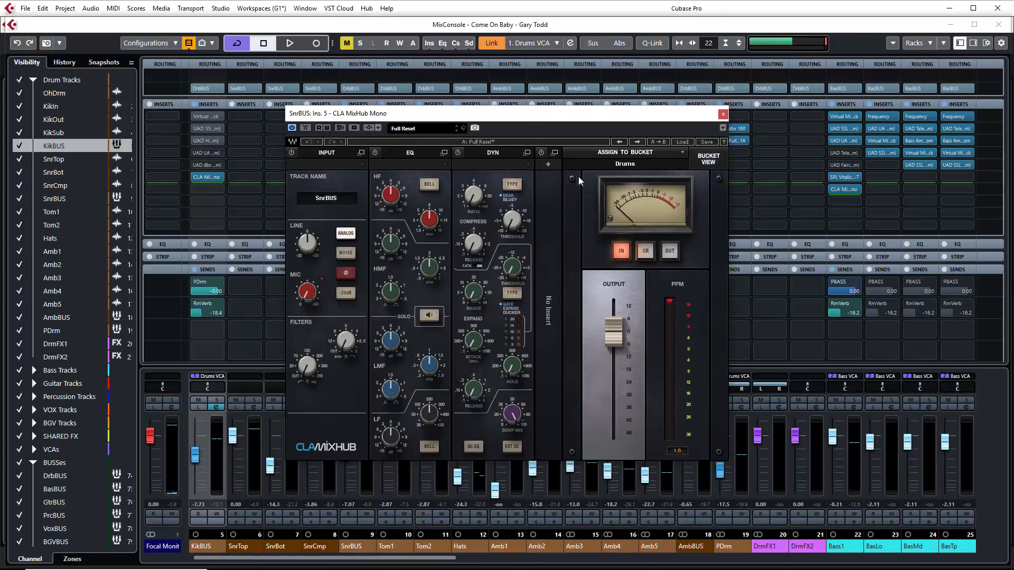
click(723, 115)
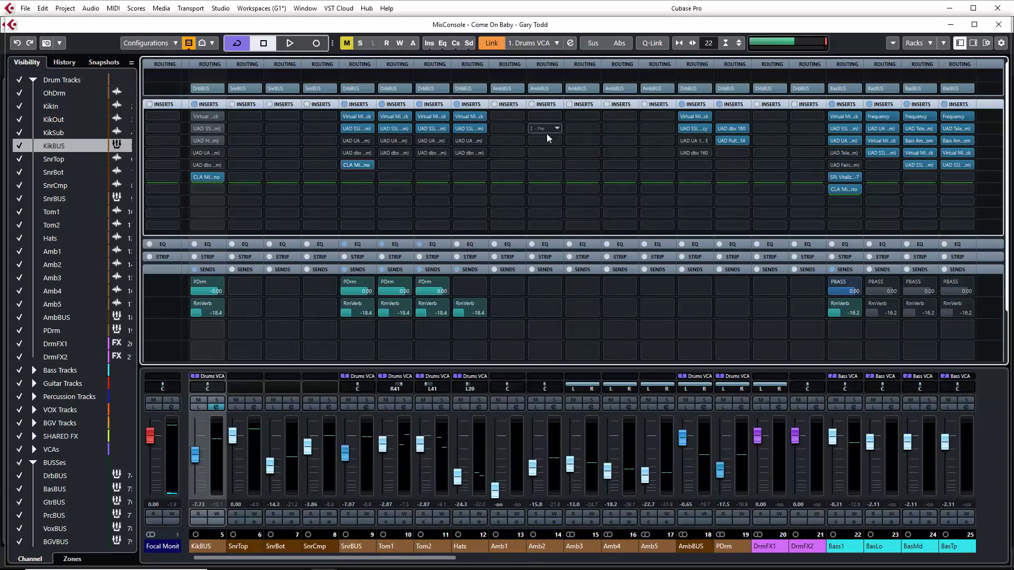
click(844, 189)
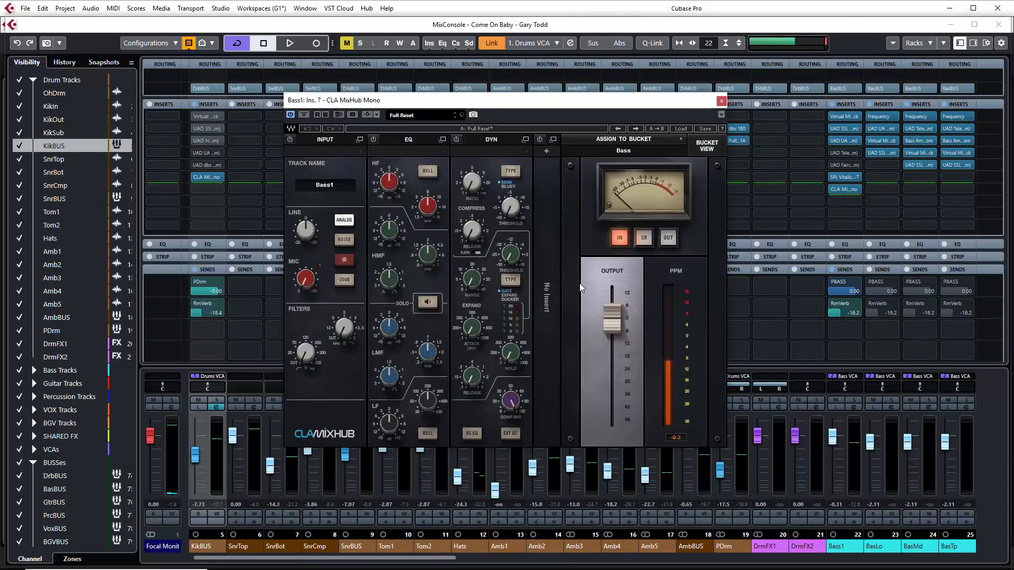
click(722, 101)
Open the SnrBUS MixHub in Bucket View and adjust the high and high-mid EQ bands across the Drums bucket's channels.
click(357, 164)
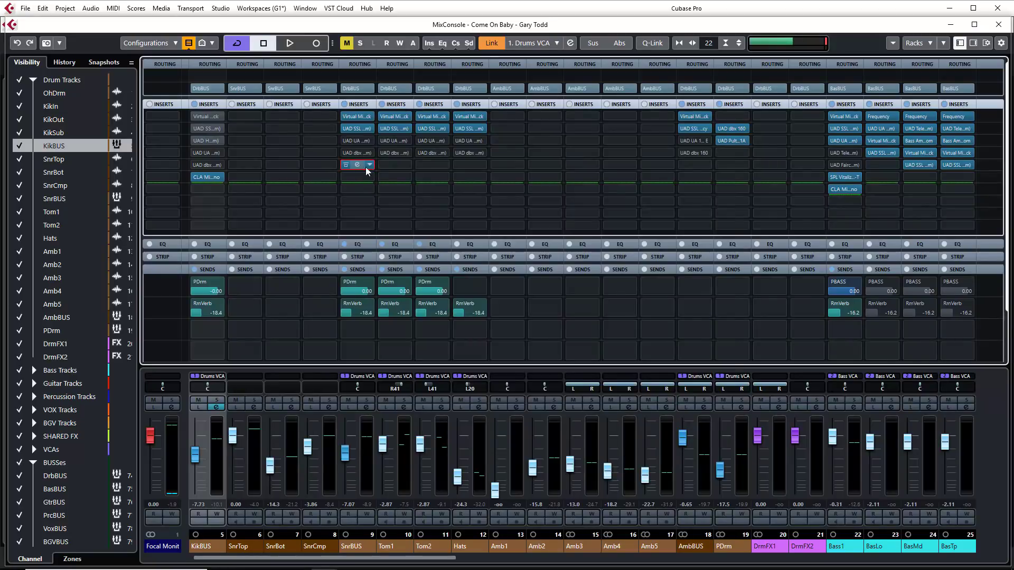
click(709, 159)
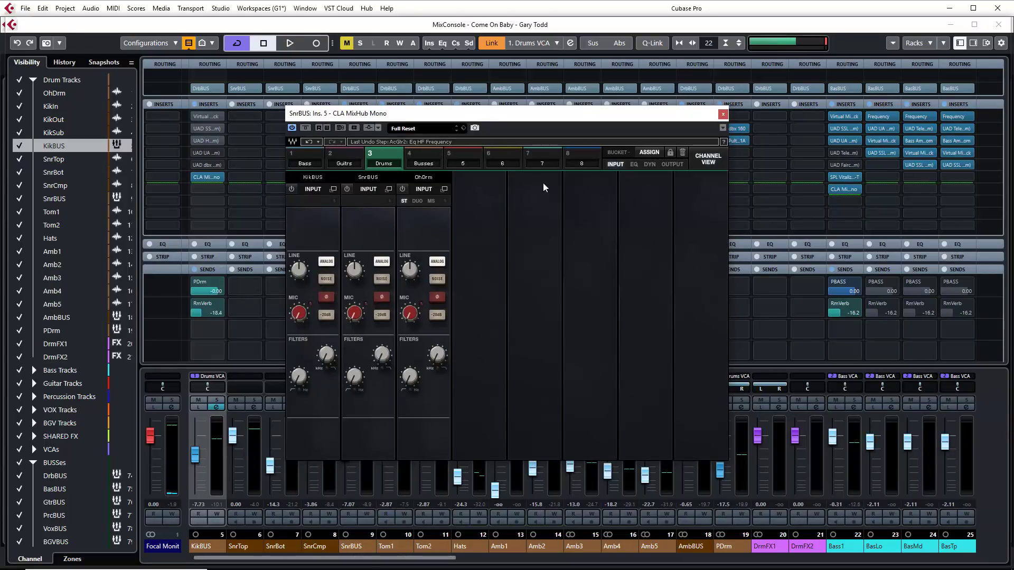
click(634, 164)
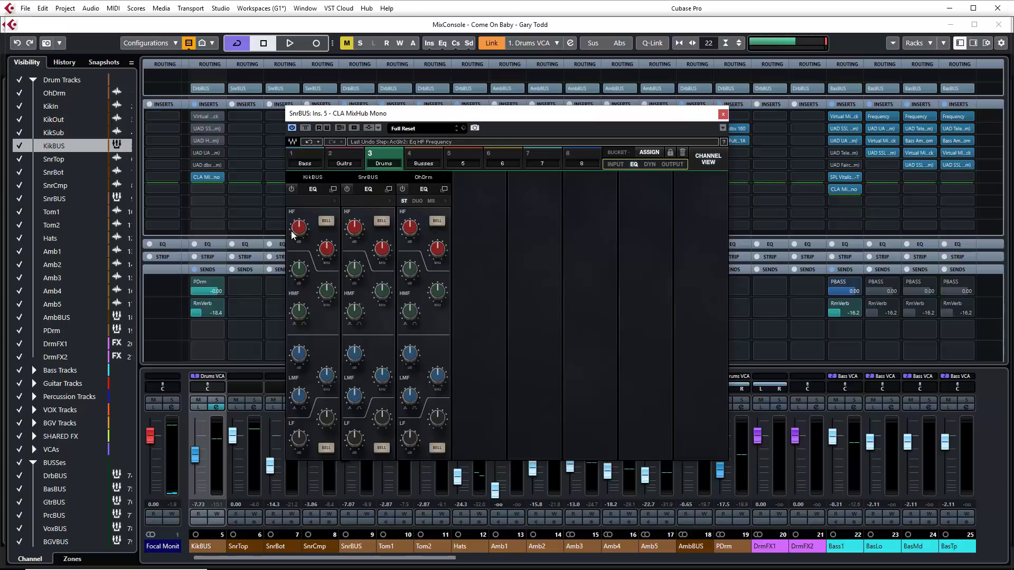
drag(300, 237, 302, 244)
drag(354, 270, 411, 269)
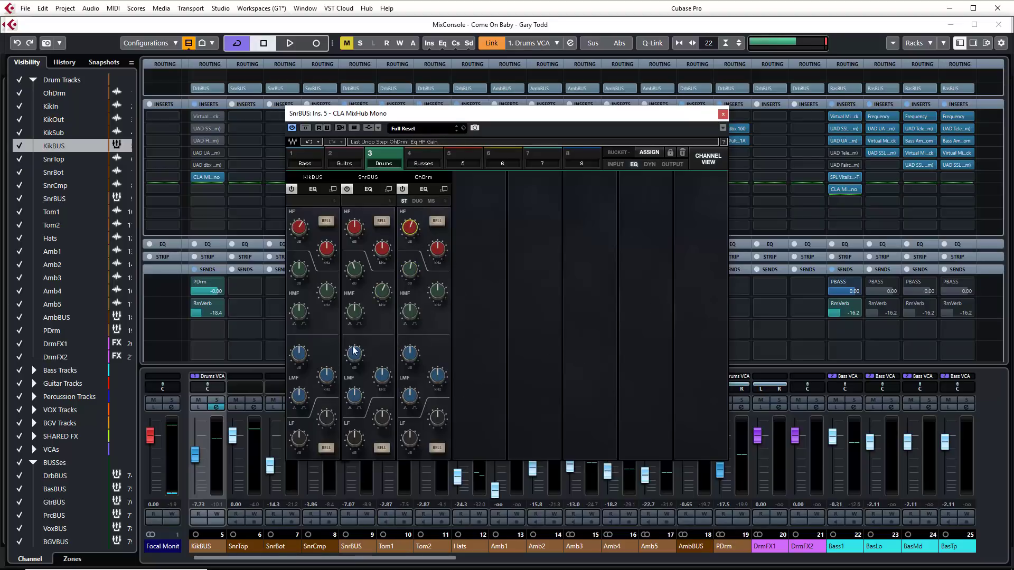
Play the mix and adjust the LMF gain on OhDrm, plus the LMF gain, LMF frequency and HMF settings on SnrBUS.
key(space)
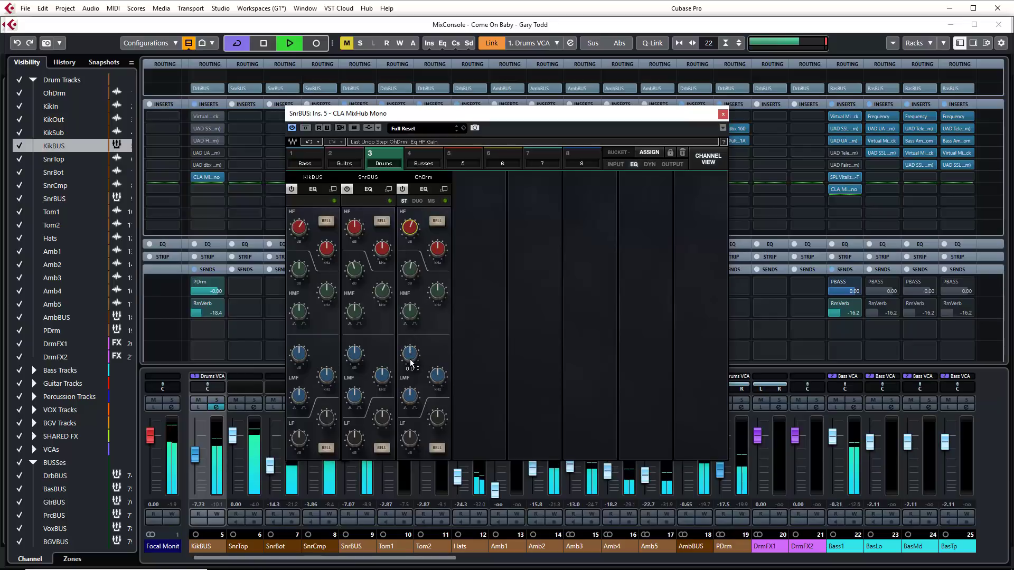
drag(411, 364, 410, 385)
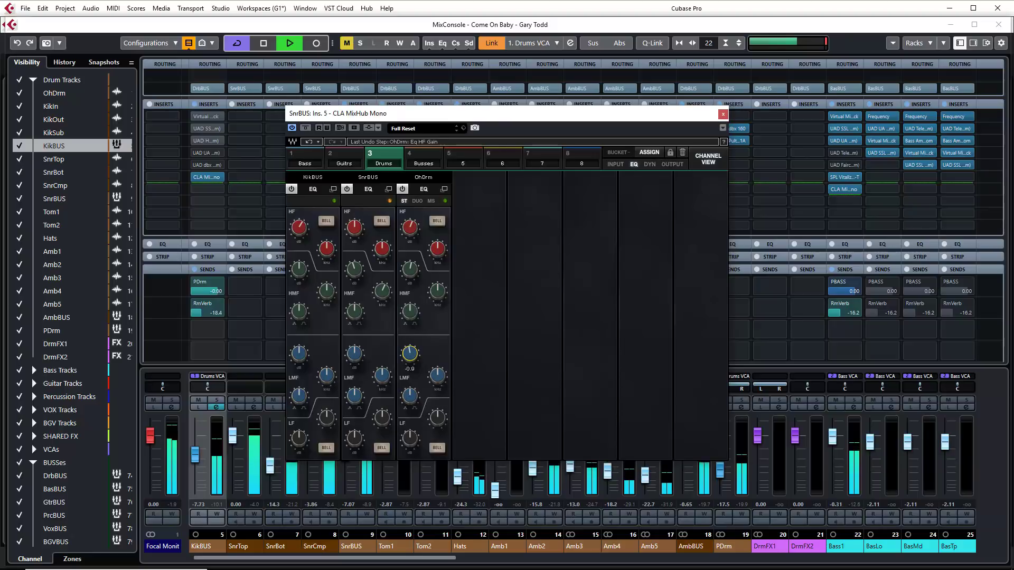
drag(353, 360, 352, 338)
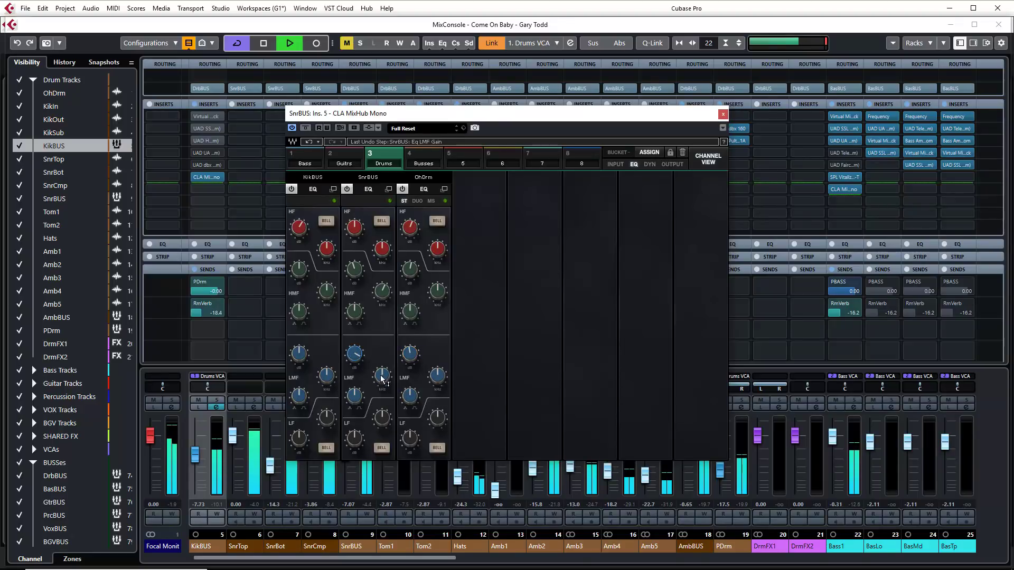
drag(382, 376, 353, 351)
mouse_move(354, 270)
mouse_down()
mouse_move(382, 290)
mouse_move(355, 270)
mouse_up()
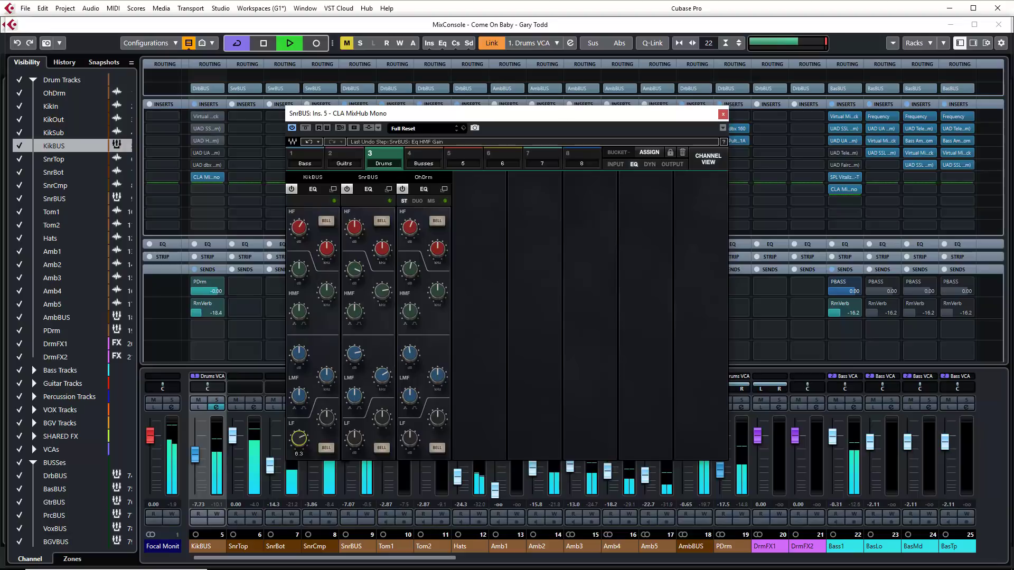
Boost the LF gain on KikBUS, switch its LF band to Bell, lower the LF frequency, and stop playback.
drag(302, 432, 326, 418)
click(326, 448)
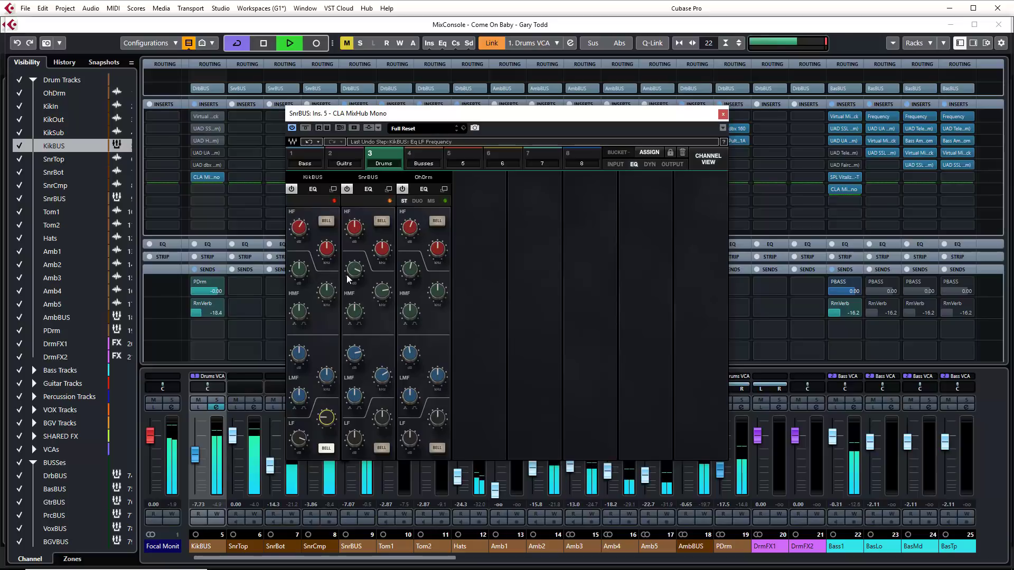
key(space)
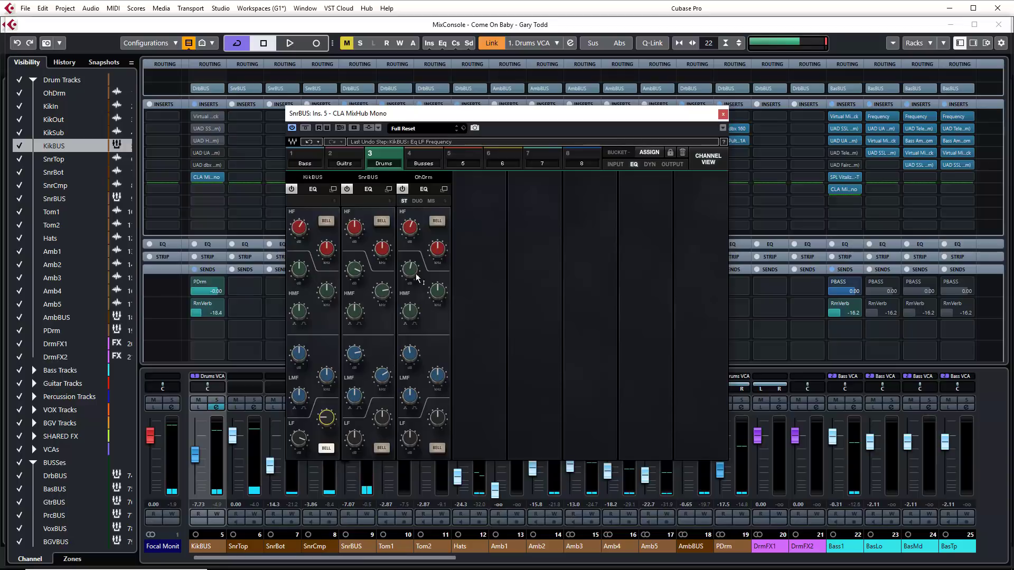
Show the Drums bucket's dynamics section, resume playback, and raise the compressor ratio on KikBUS and SnrBUS.
click(651, 165)
key(space)
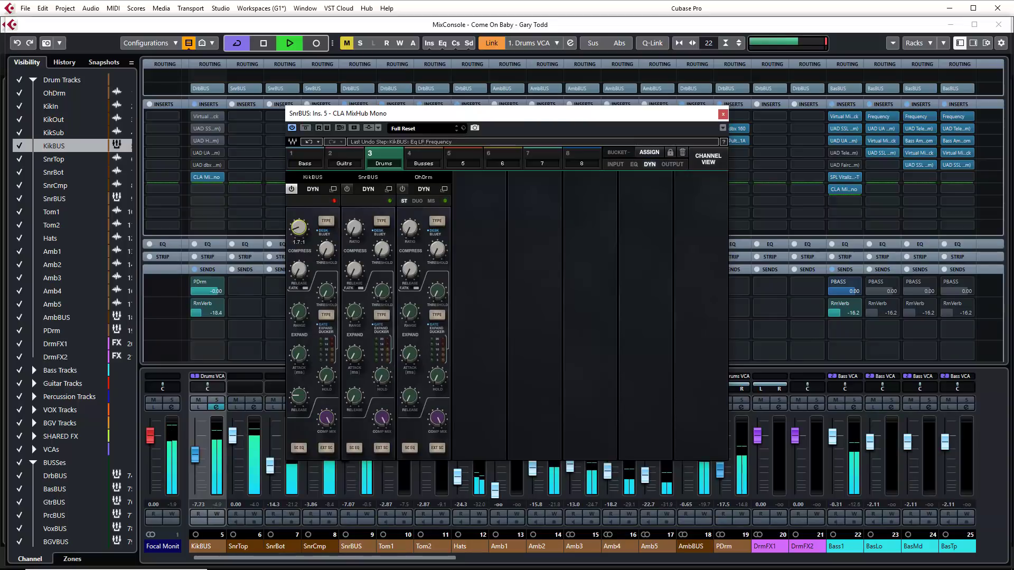
drag(354, 227, 354, 222)
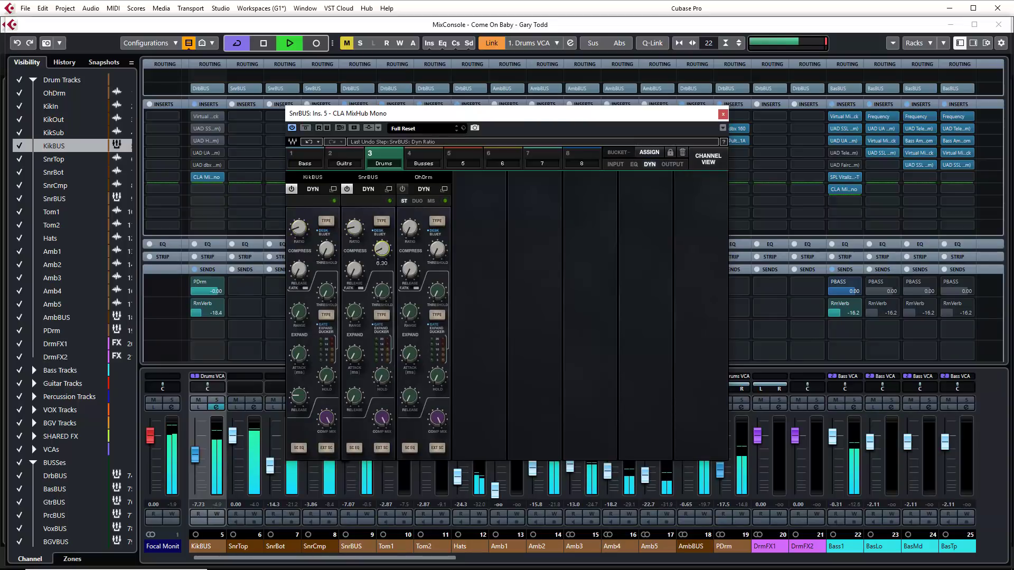
Switch SnrBUS's compressor to the Bluey type and adjust its threshold, plus the compressor ratio and threshold on OhDrm.
click(381, 220)
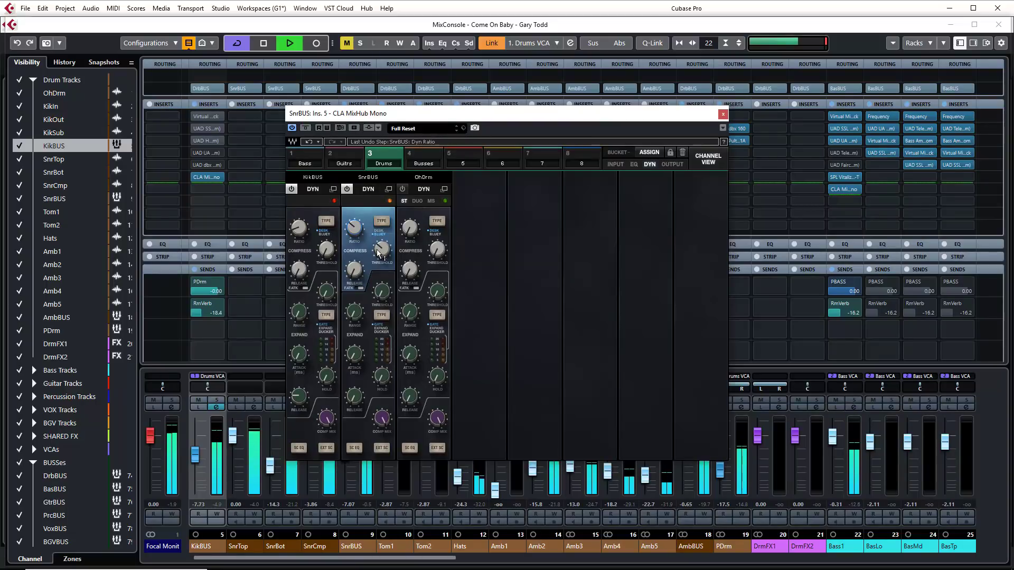
drag(381, 248, 399, 245)
mouse_move(409, 227)
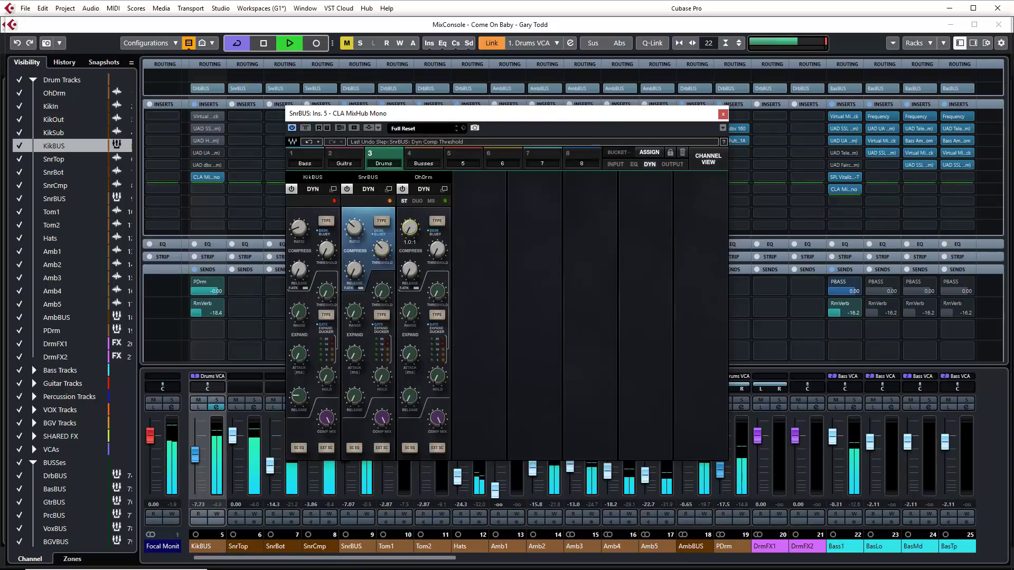
drag(409, 227, 437, 249)
mouse_move(437, 249)
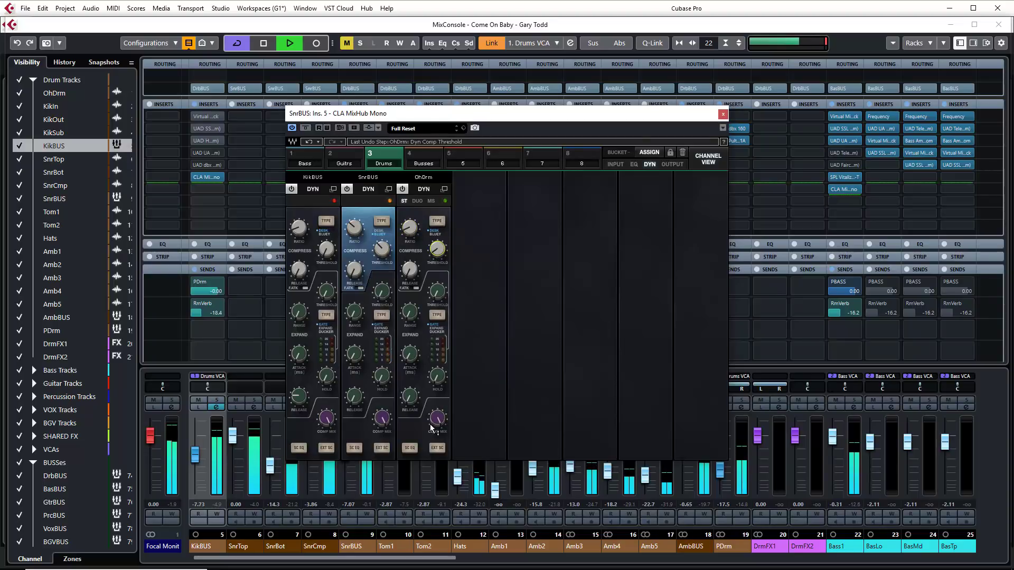
In the Drums bucket's output section, adjust the SnrBUS and OhDrm faders and set the KikBUS fader to about 2.8 dB.
click(673, 164)
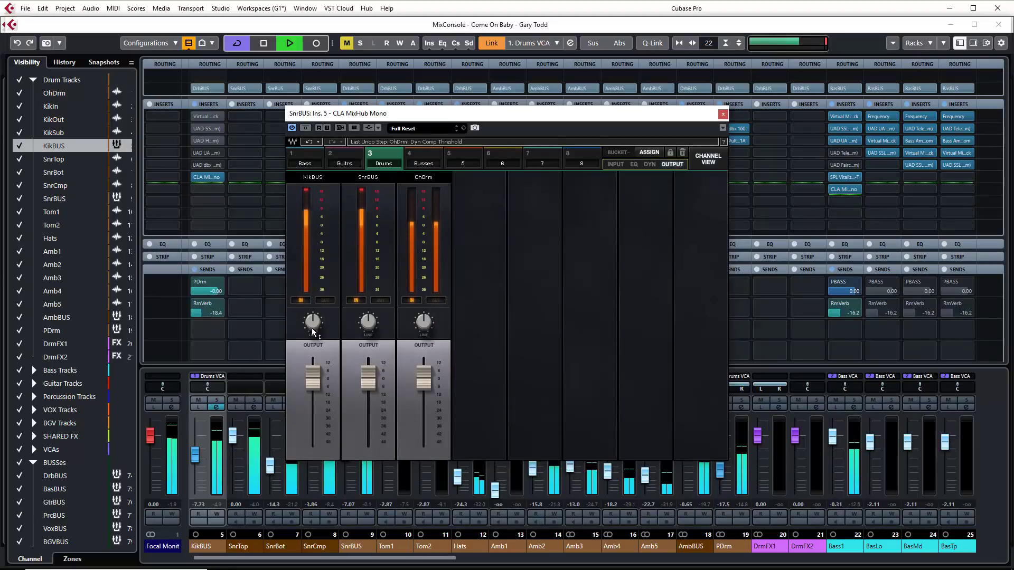
drag(368, 376, 368, 393)
drag(312, 376, 312, 363)
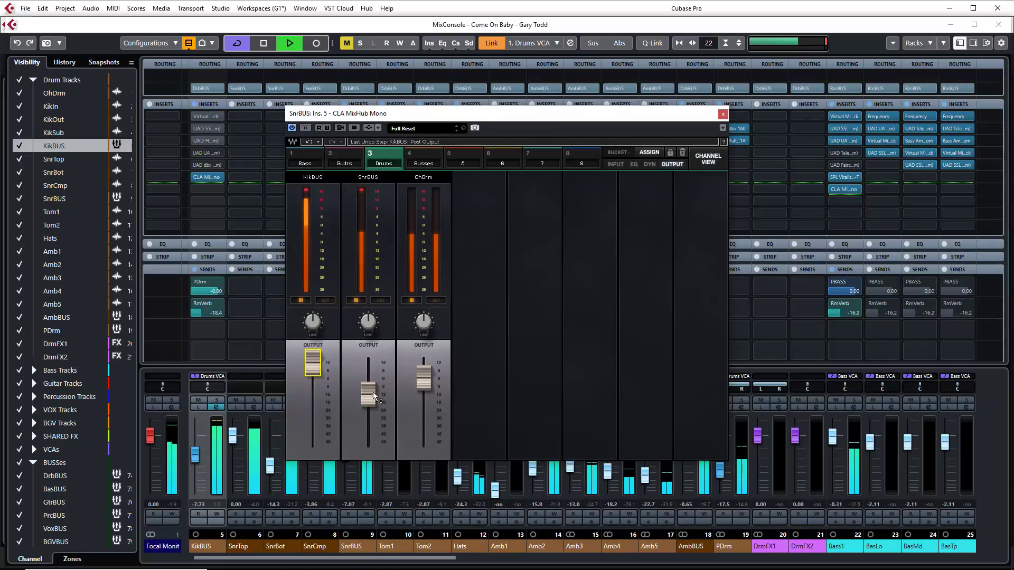
drag(373, 392, 373, 376)
drag(313, 364, 312, 374)
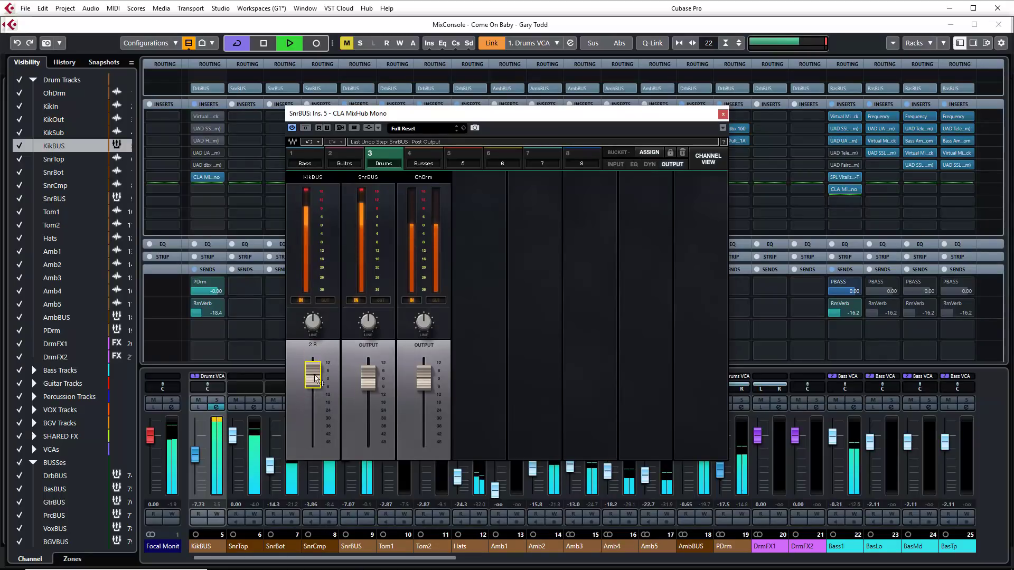
drag(413, 373, 413, 378)
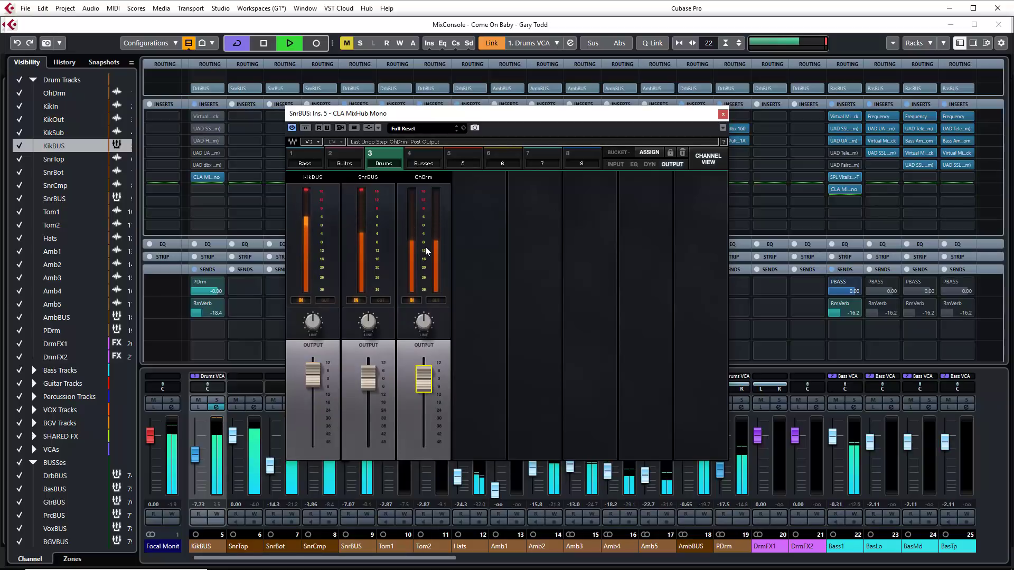
Show the Busses bucket's dynamics section and inspect the expanded dynamics of MixBUS and GtrBUS, returning to the bucket.
click(425, 163)
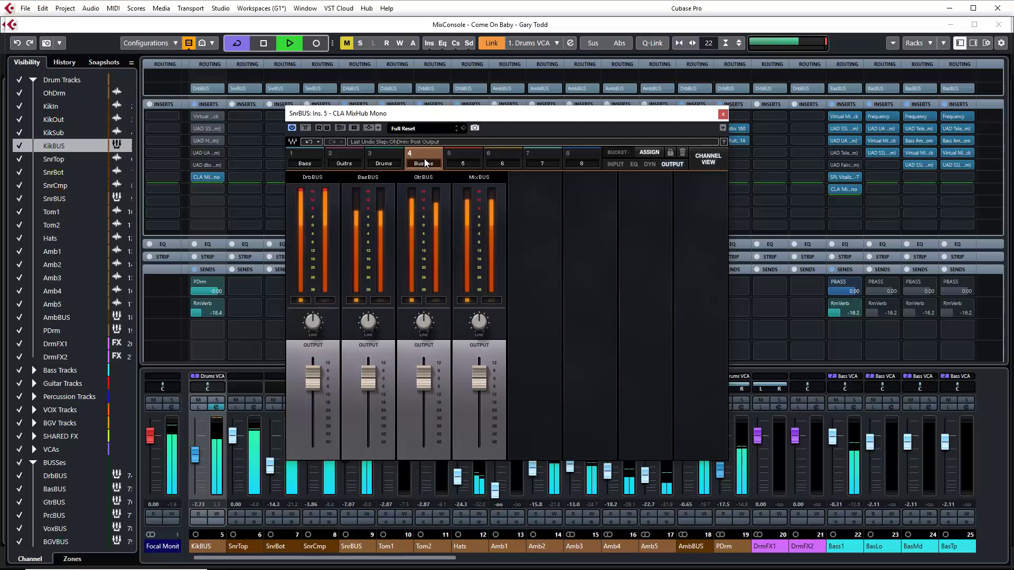
click(651, 164)
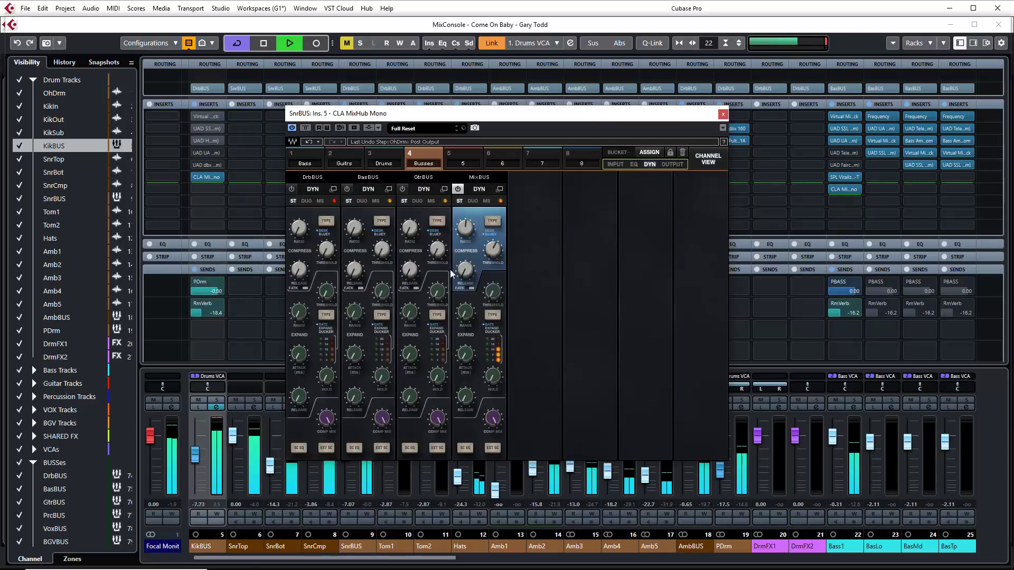
click(500, 189)
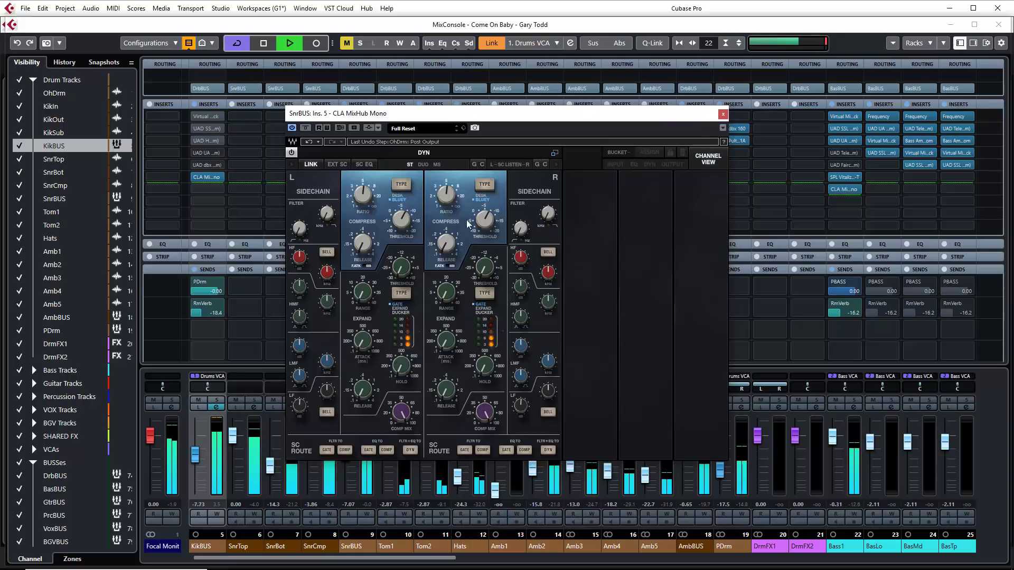
click(555, 153)
click(443, 189)
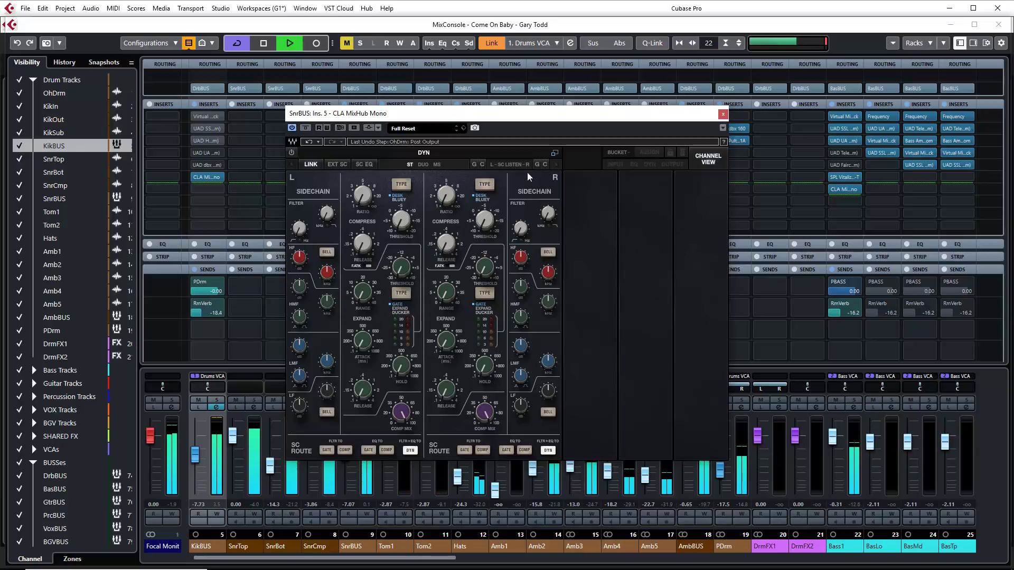
click(555, 154)
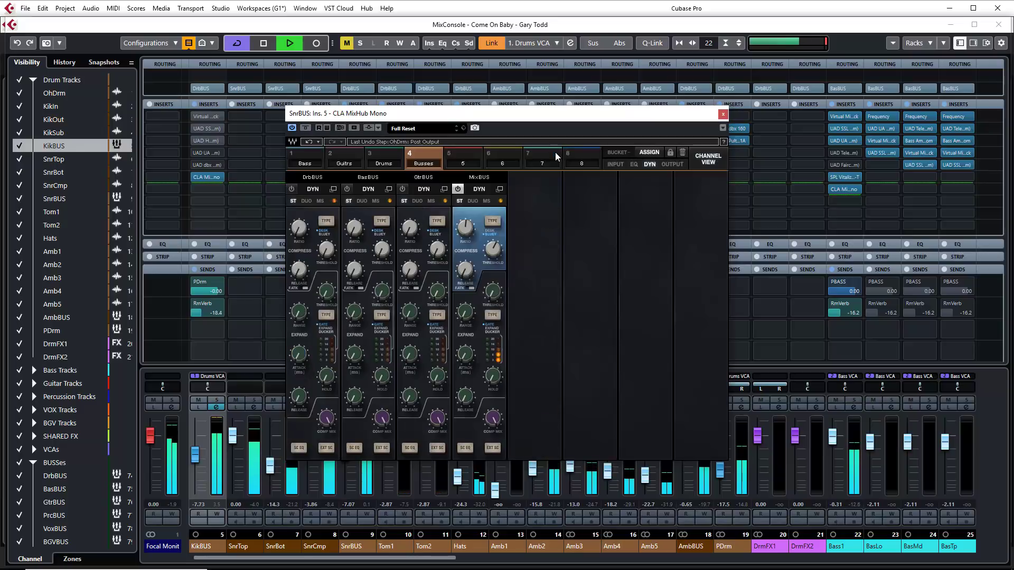
Show the Busses bucket's EQ section, inspect the expanded EQ of MixBUS, and stop playback.
click(633, 163)
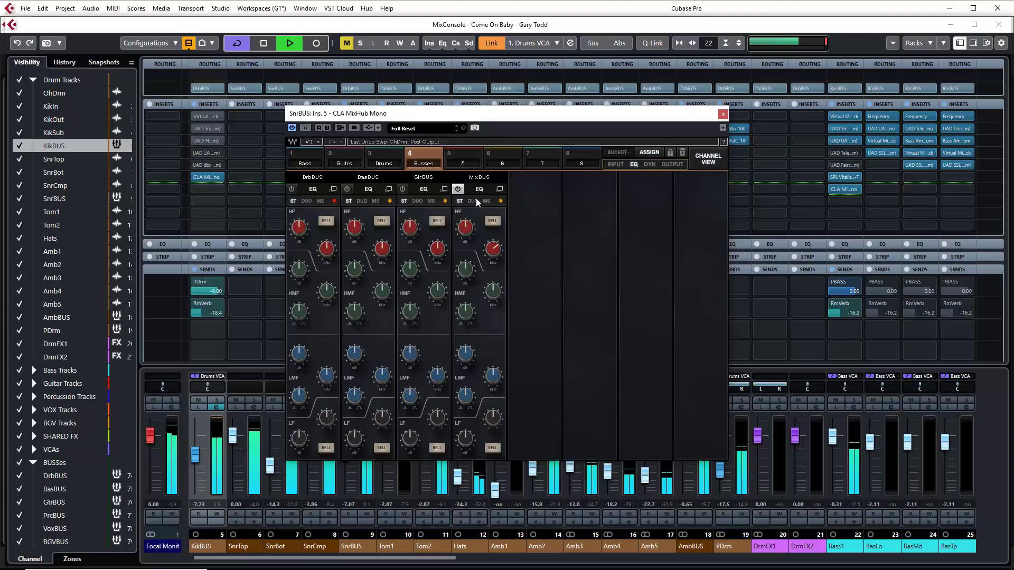
click(498, 188)
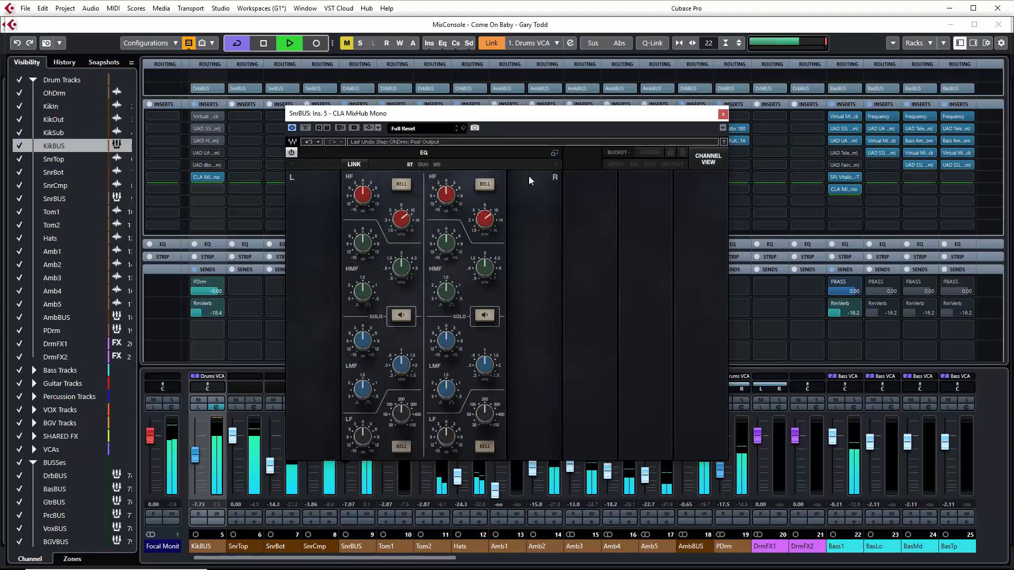
click(554, 153)
key(space)
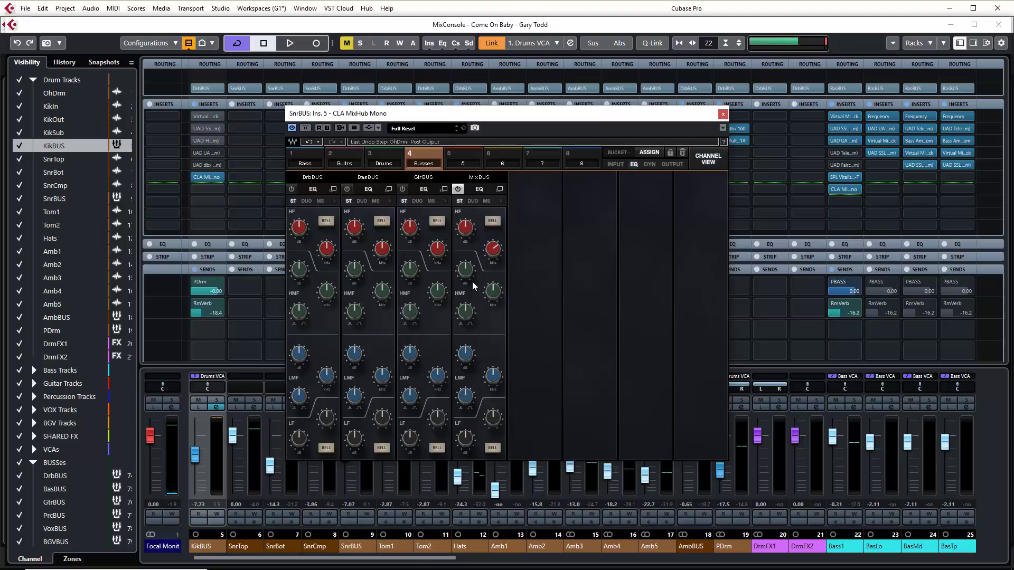
Compare the EQ settings across the Bass, Guitrs, Drums and Busses buckets, finishing on the Guitrs bucket.
click(384, 150)
click(350, 149)
click(302, 150)
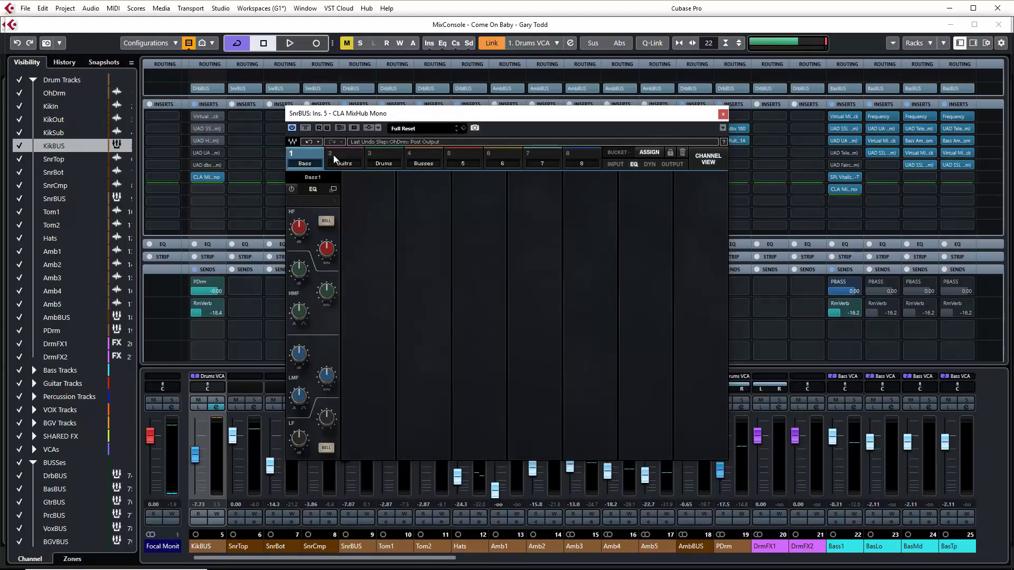
click(336, 158)
click(390, 159)
click(423, 156)
click(397, 158)
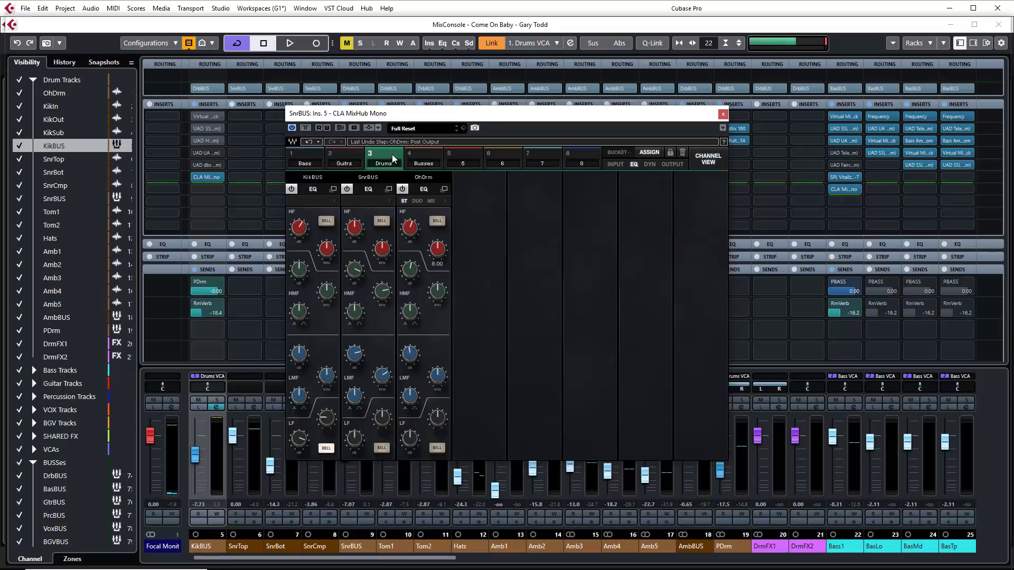
click(347, 158)
click(302, 162)
click(344, 162)
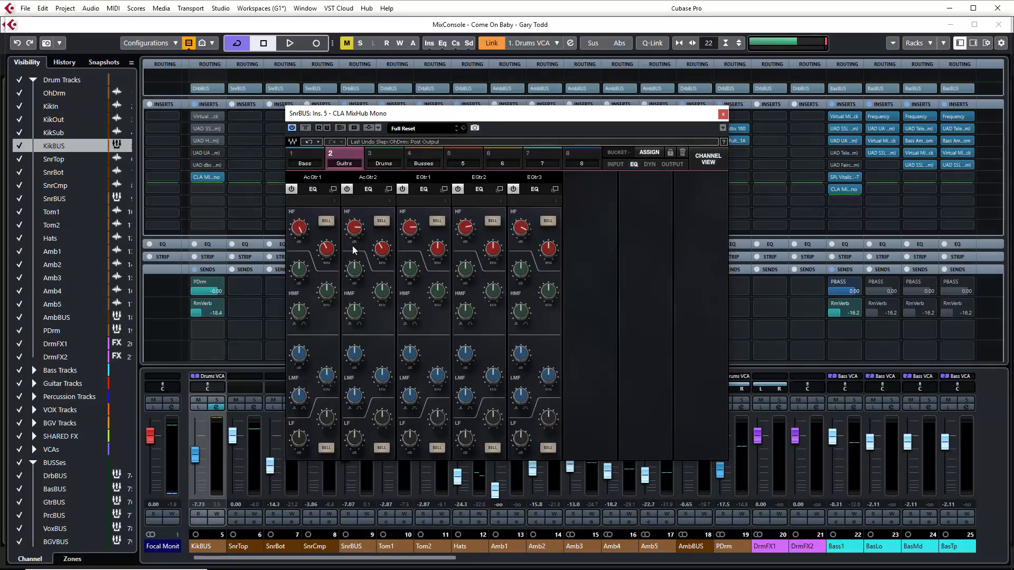
drag(331, 275, 488, 299)
Return SnrBUS to Channel View and try the dynamics section ahead of the EQ before restoring the original order.
click(711, 160)
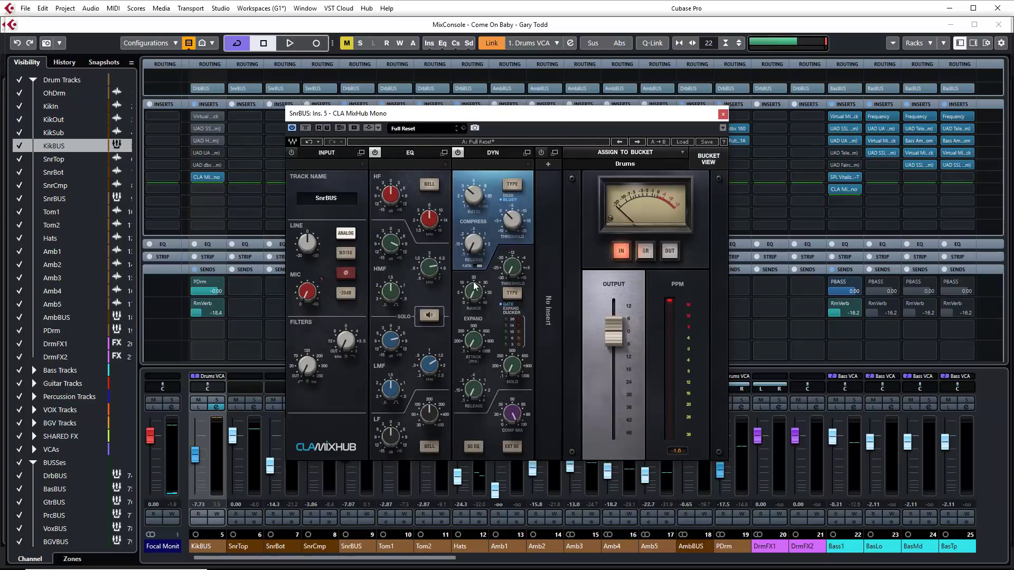
drag(486, 280, 400, 265)
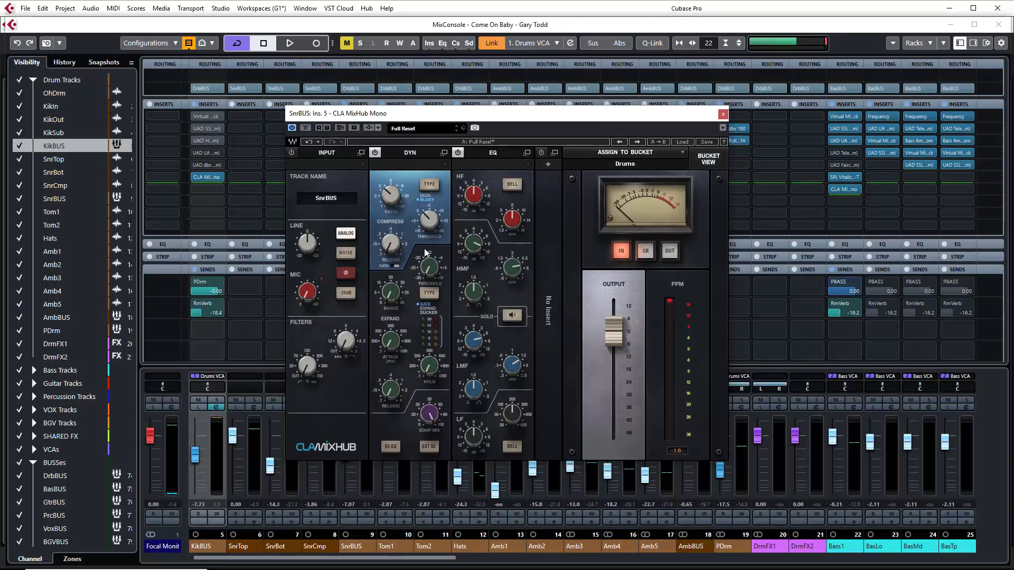
drag(425, 253, 528, 260)
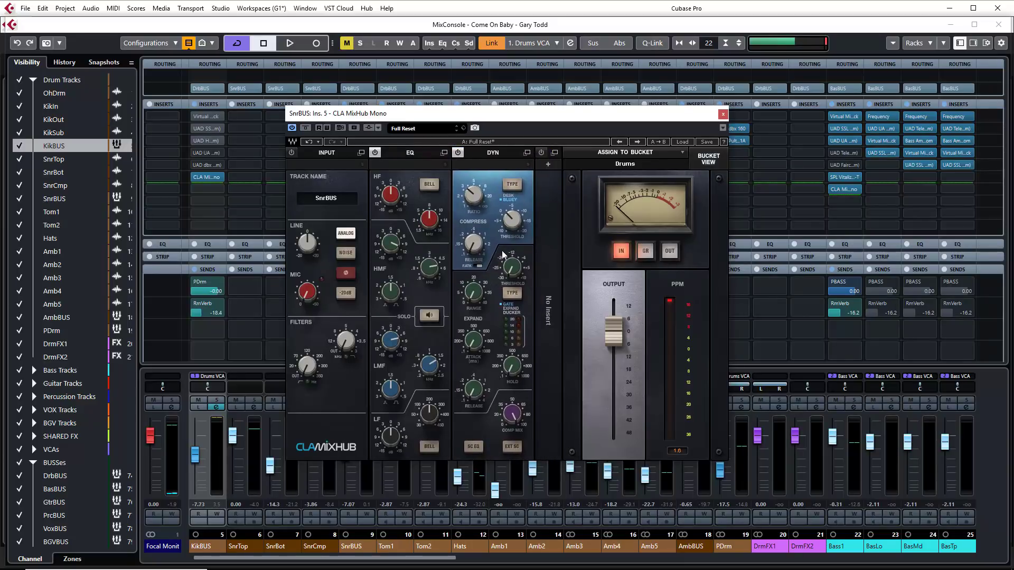
Add The Kings Microphones from the EQ plug-ins as SnrBUS's insert and inspect its expanded interface.
click(547, 166)
mouse_move(584, 175)
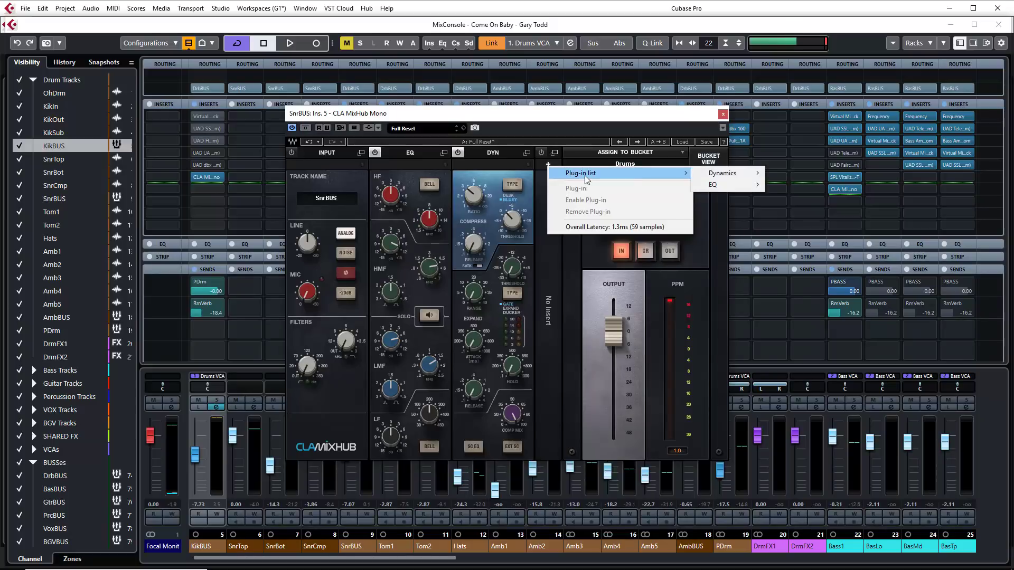
mouse_move(723, 174)
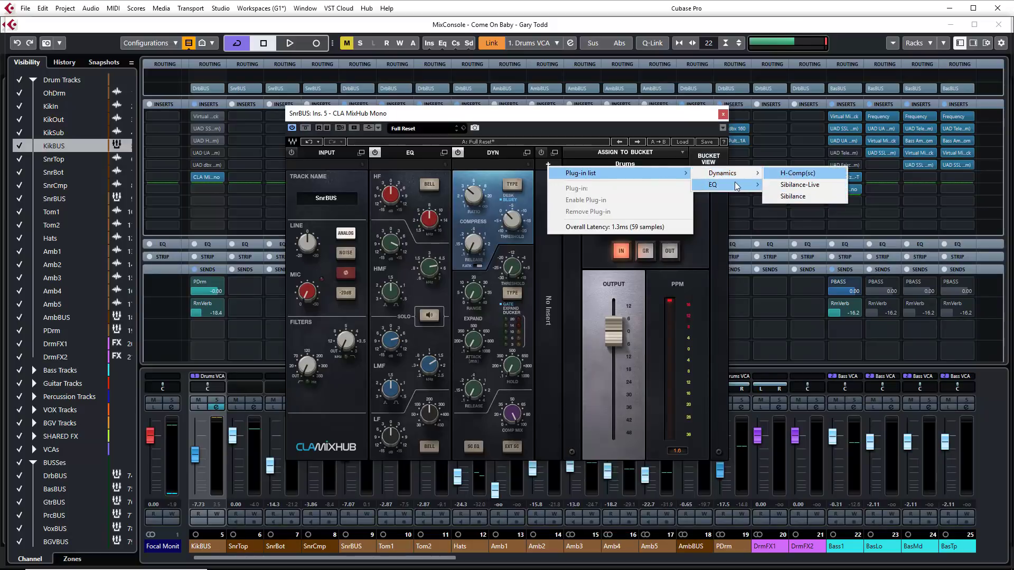
mouse_move(755, 186)
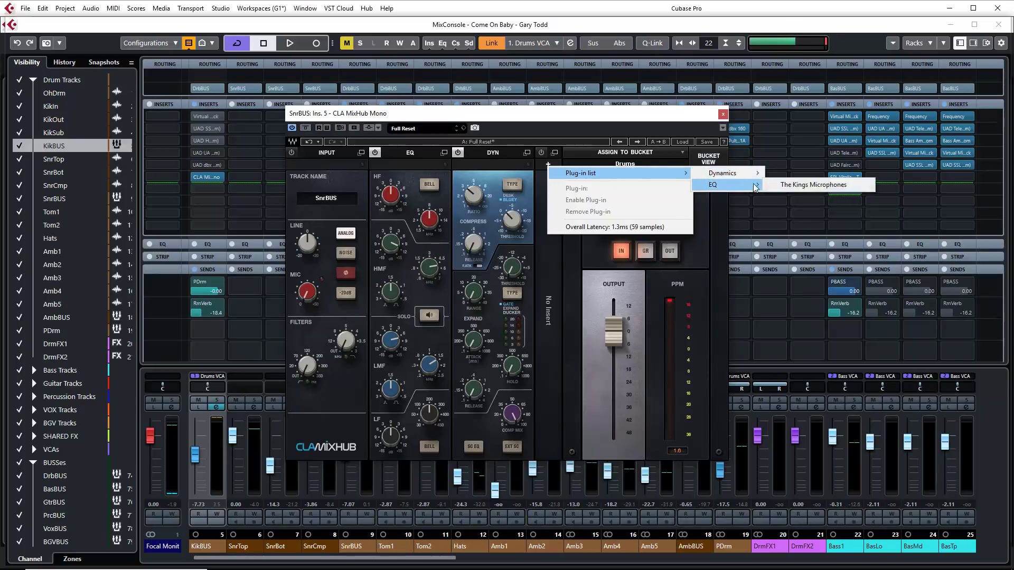
click(785, 189)
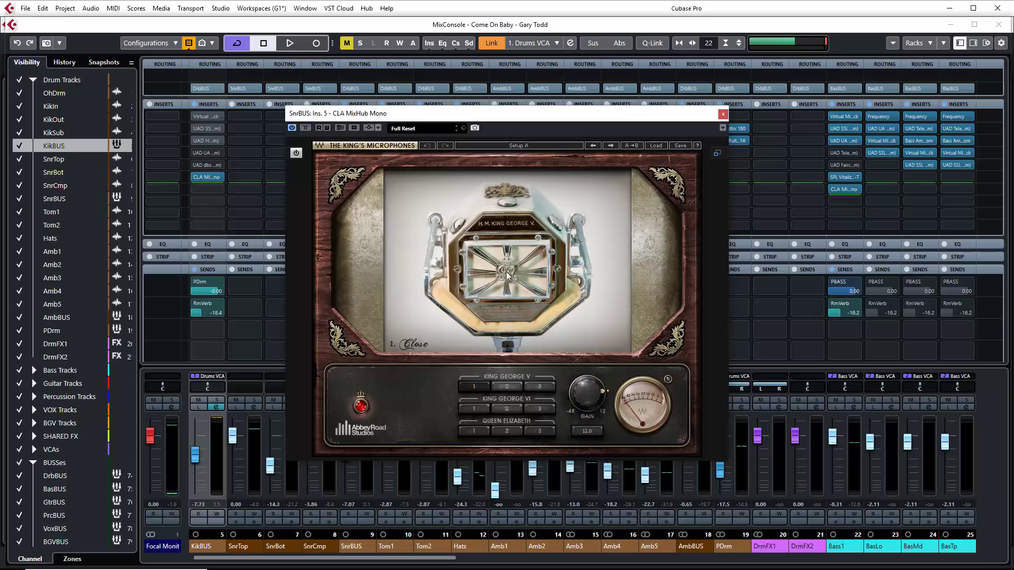
click(717, 154)
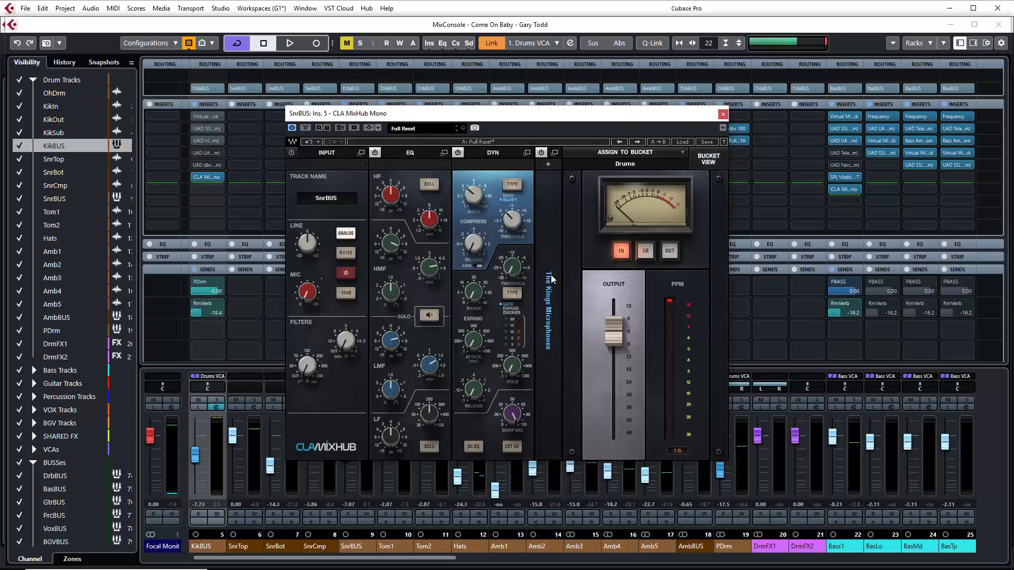
click(555, 153)
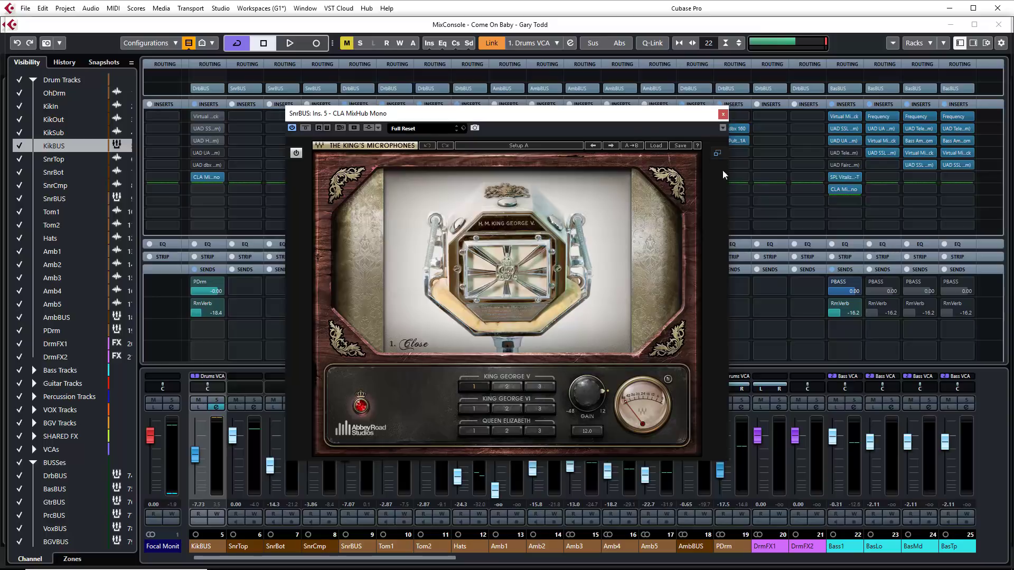
click(717, 153)
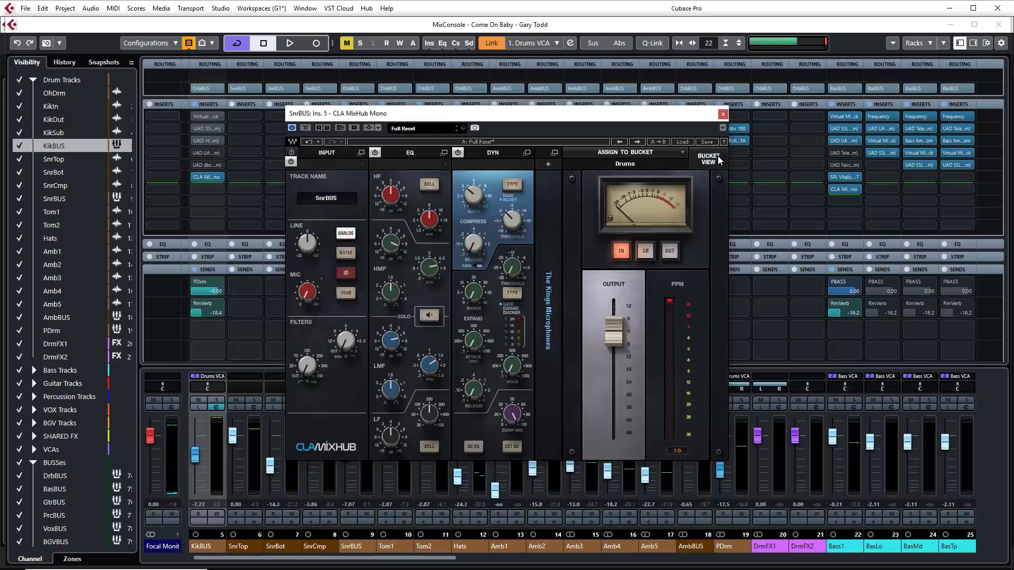
Remove The Kings Microphones plug-in from SnrBUS's insert slot and view the undo history.
right_click(544, 322)
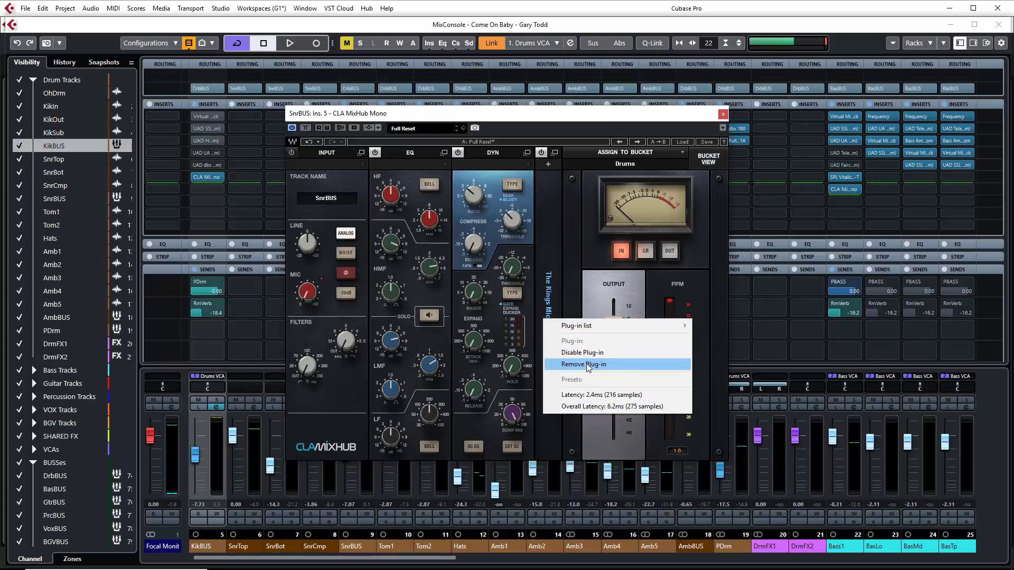
mouse_move(599, 327)
mouse_move(746, 330)
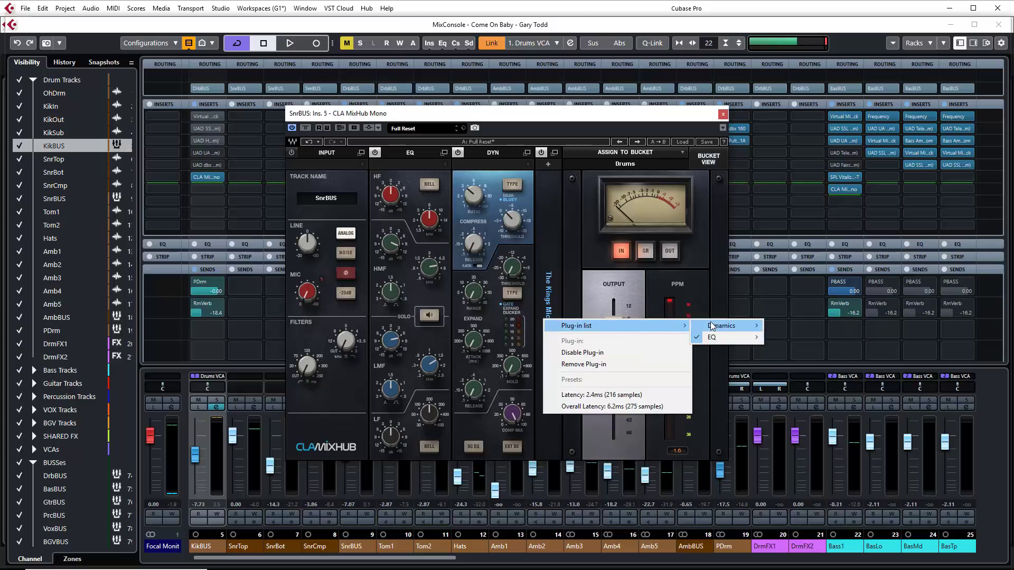
click(605, 364)
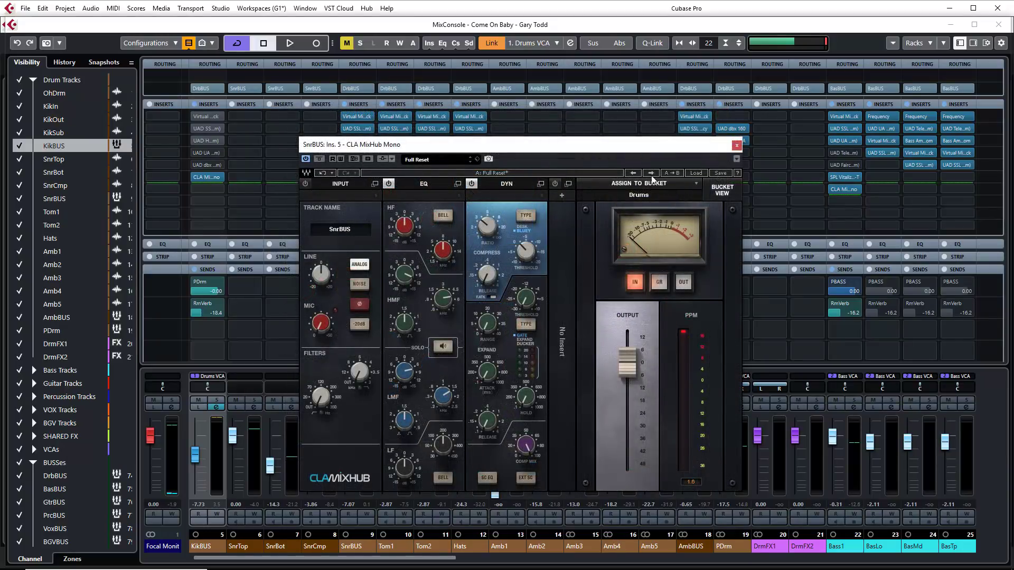
click(332, 173)
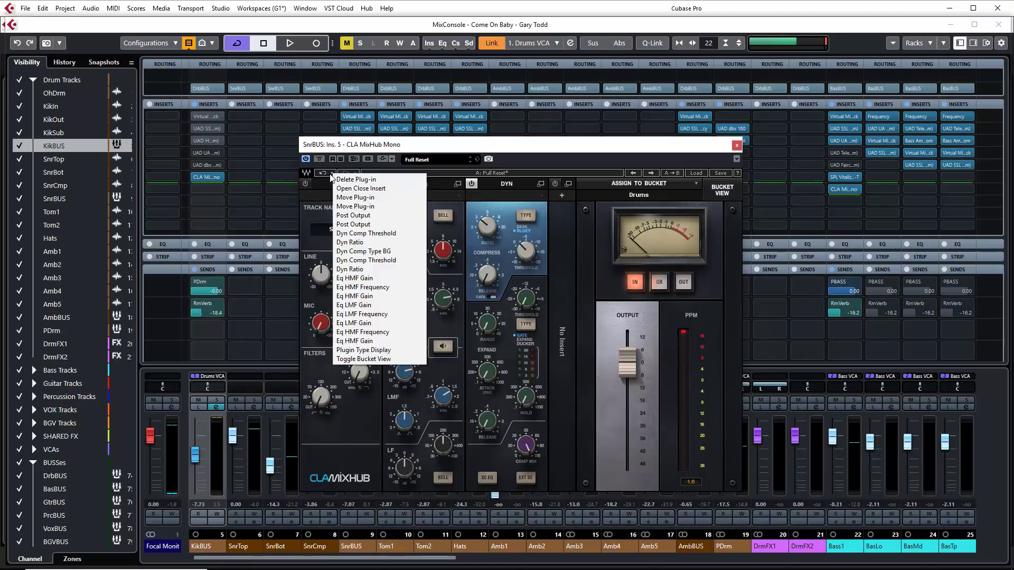
click(695, 173)
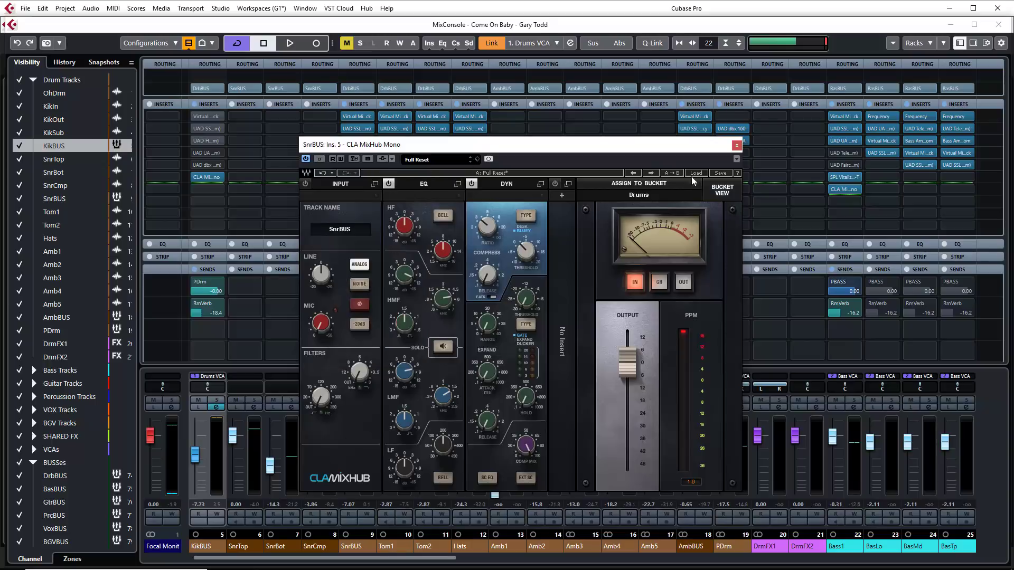
Load the CLA Drums preset Sn T 1 on SnrBUS, and replace it with the CLA Bass preset Bass DI.
click(696, 173)
mouse_move(725, 235)
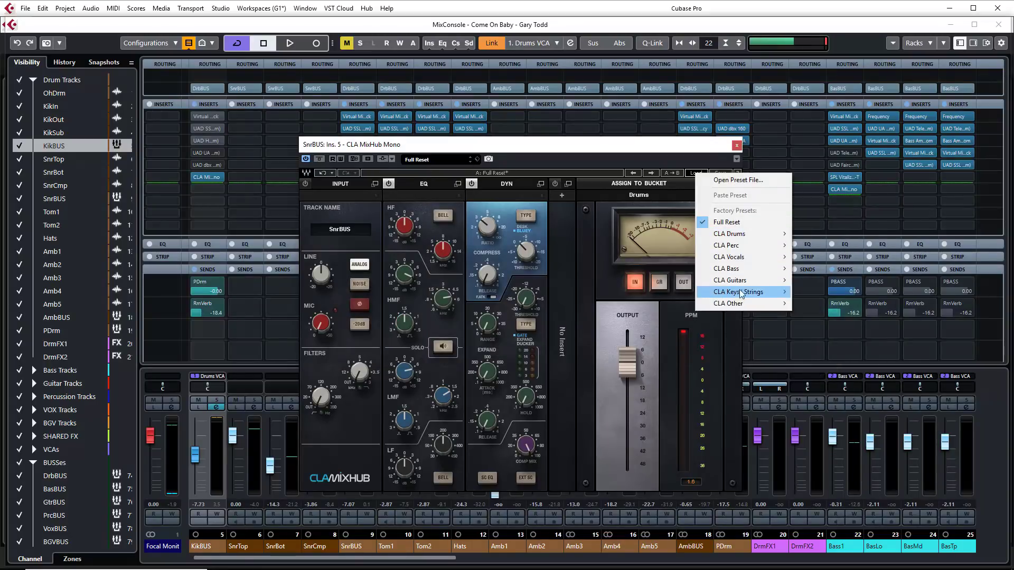
mouse_move(735, 296)
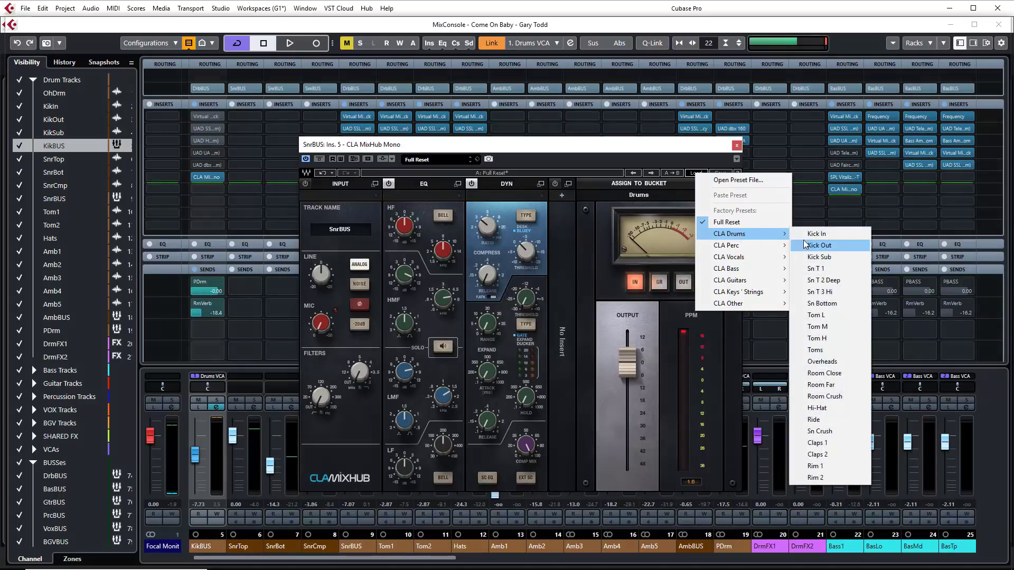
click(814, 268)
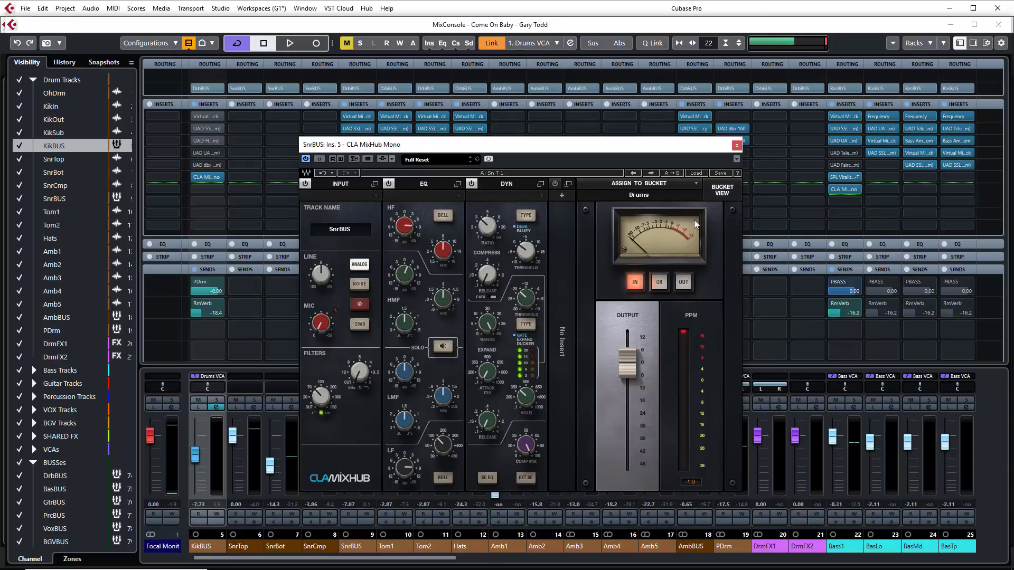
click(697, 174)
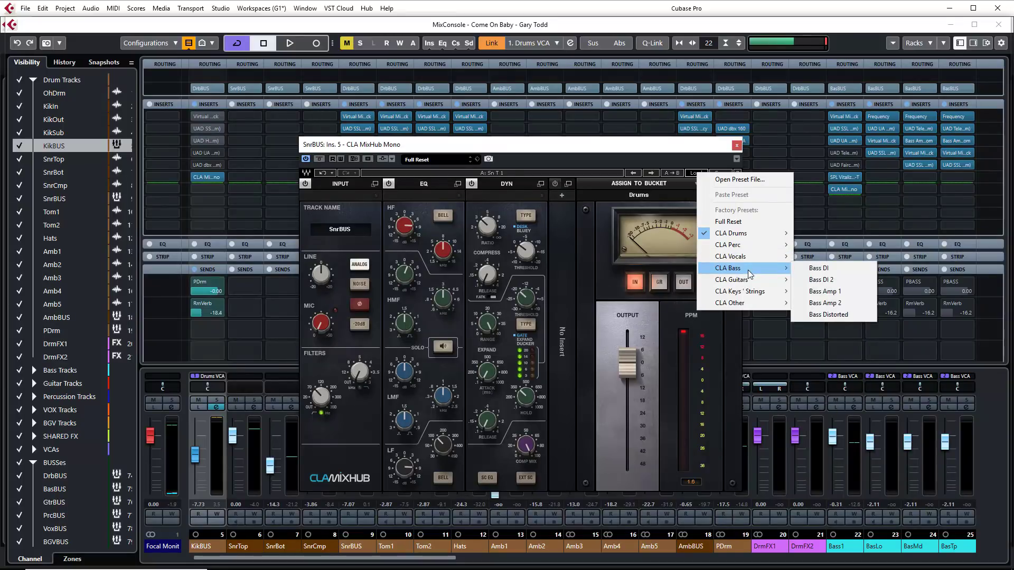
click(806, 269)
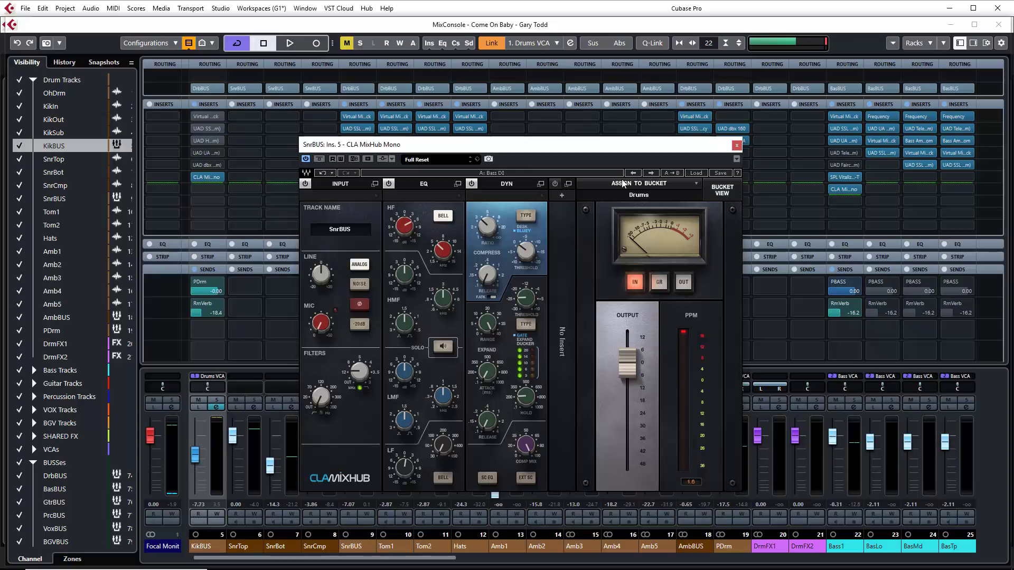
Show the available bucket assignments for the SnrBUS channel.
click(692, 183)
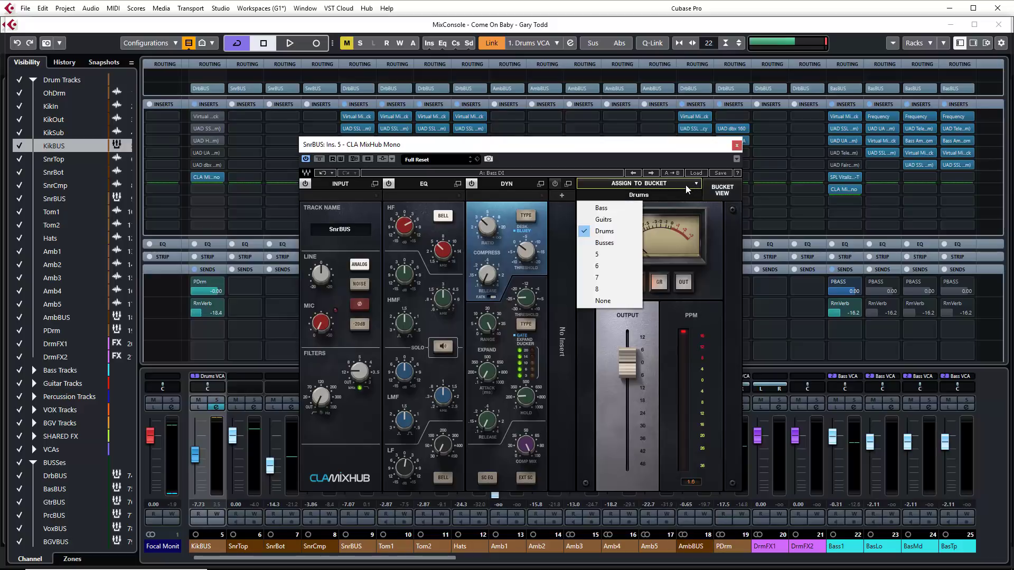
click(688, 186)
click(694, 185)
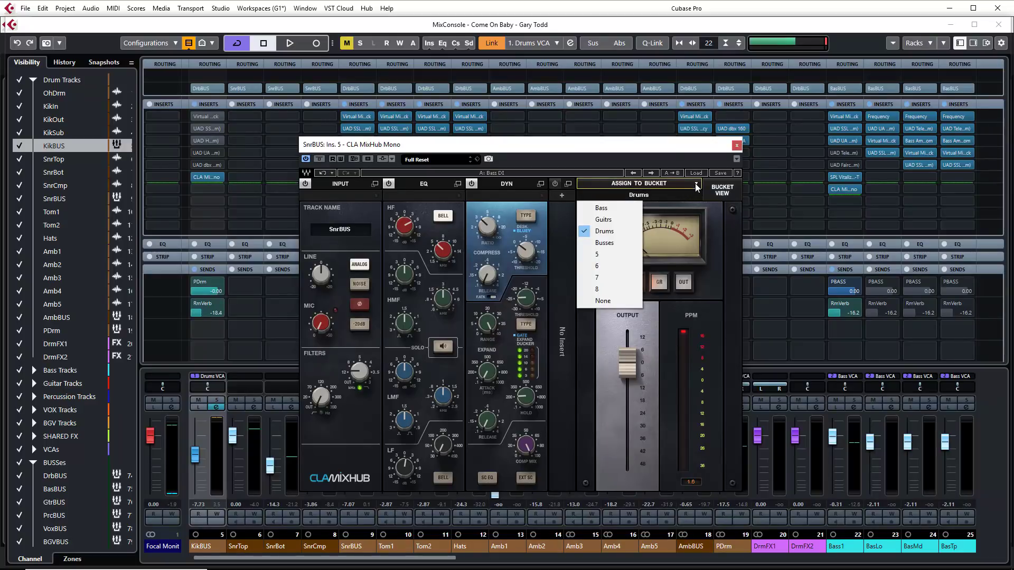